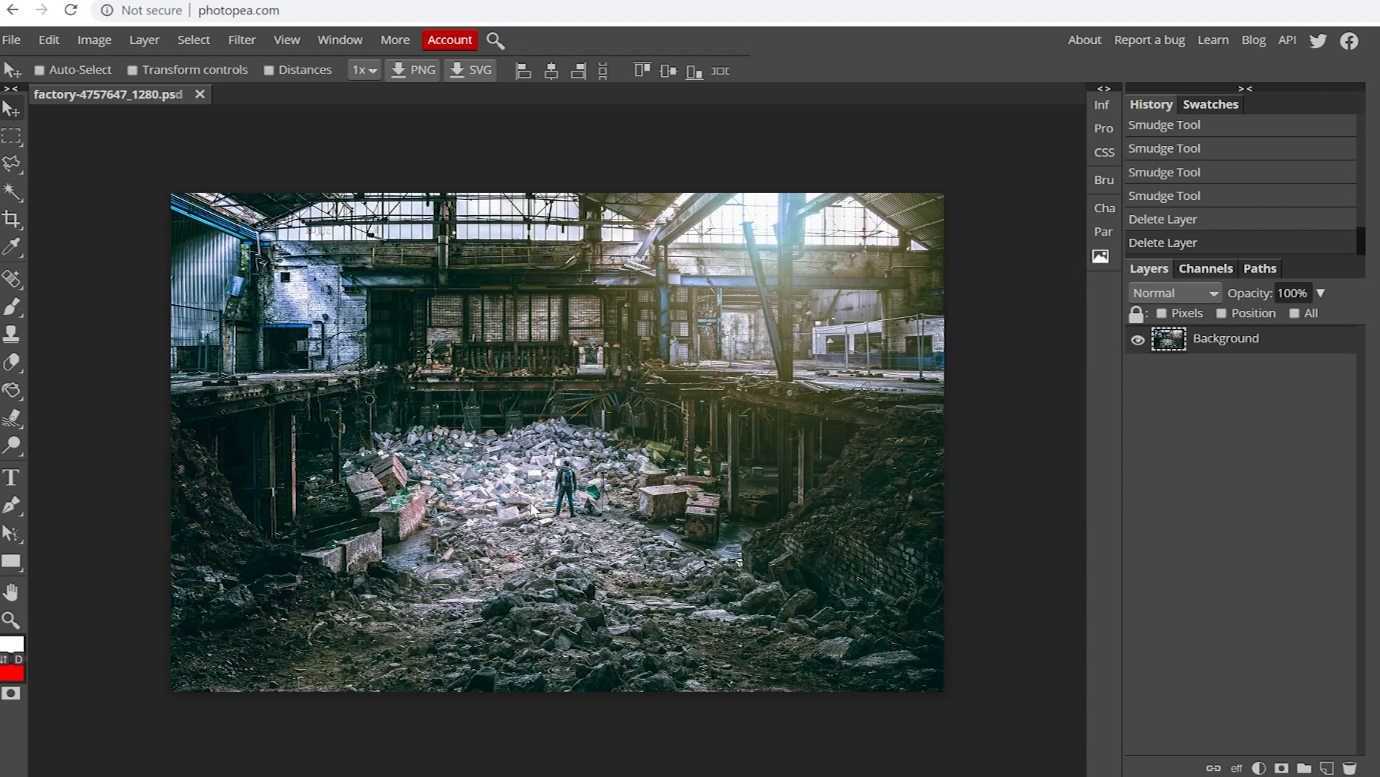
- Add a new empty layer above Background and name it fg
left_click(1326, 769)
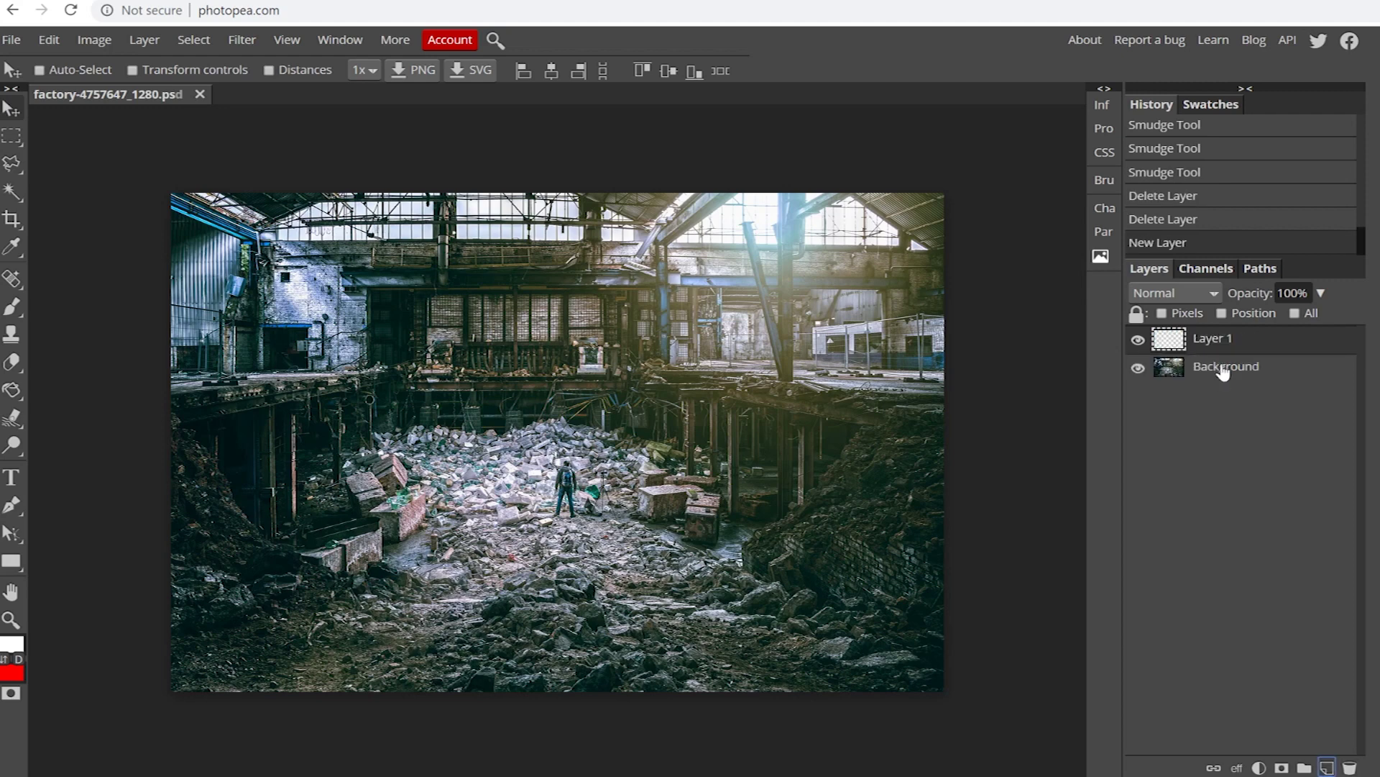
double_click(1215, 340)
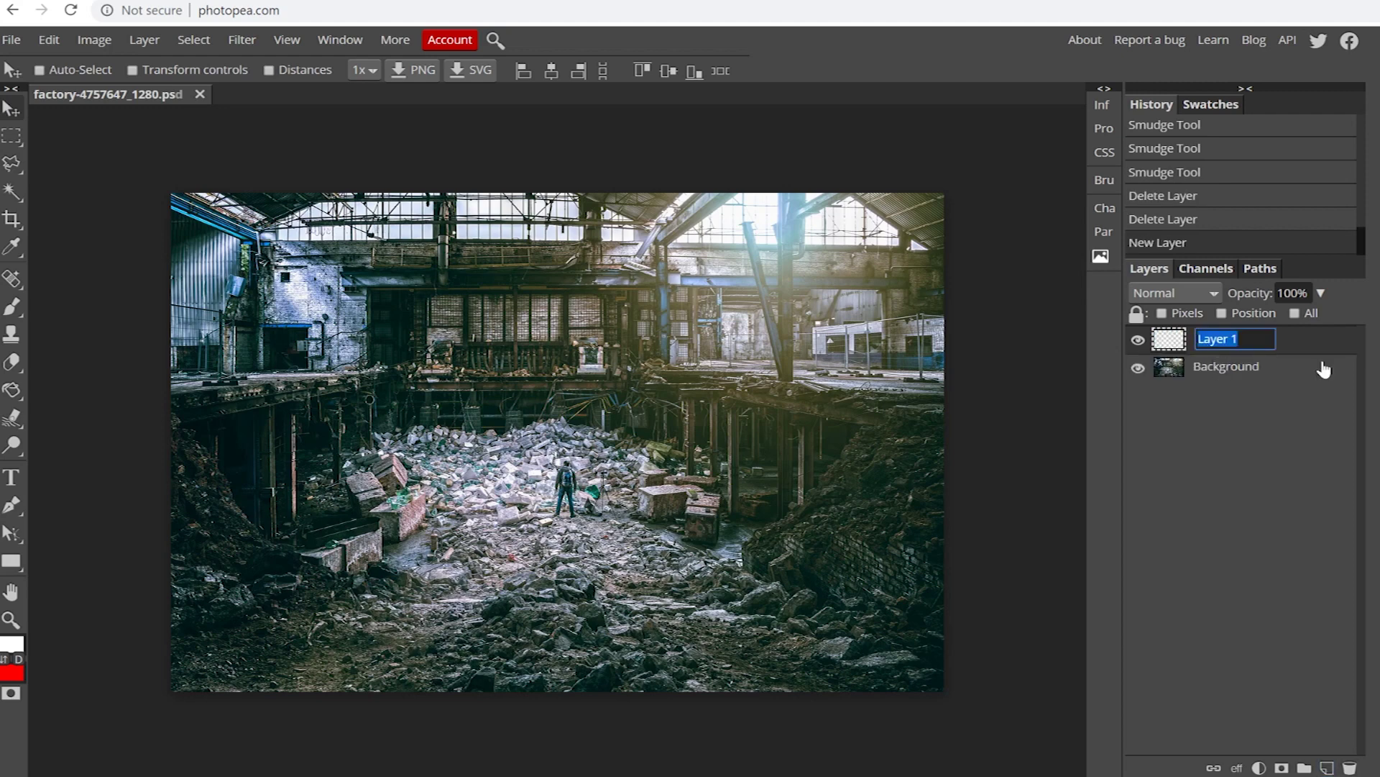
type("tg")
key("Return")
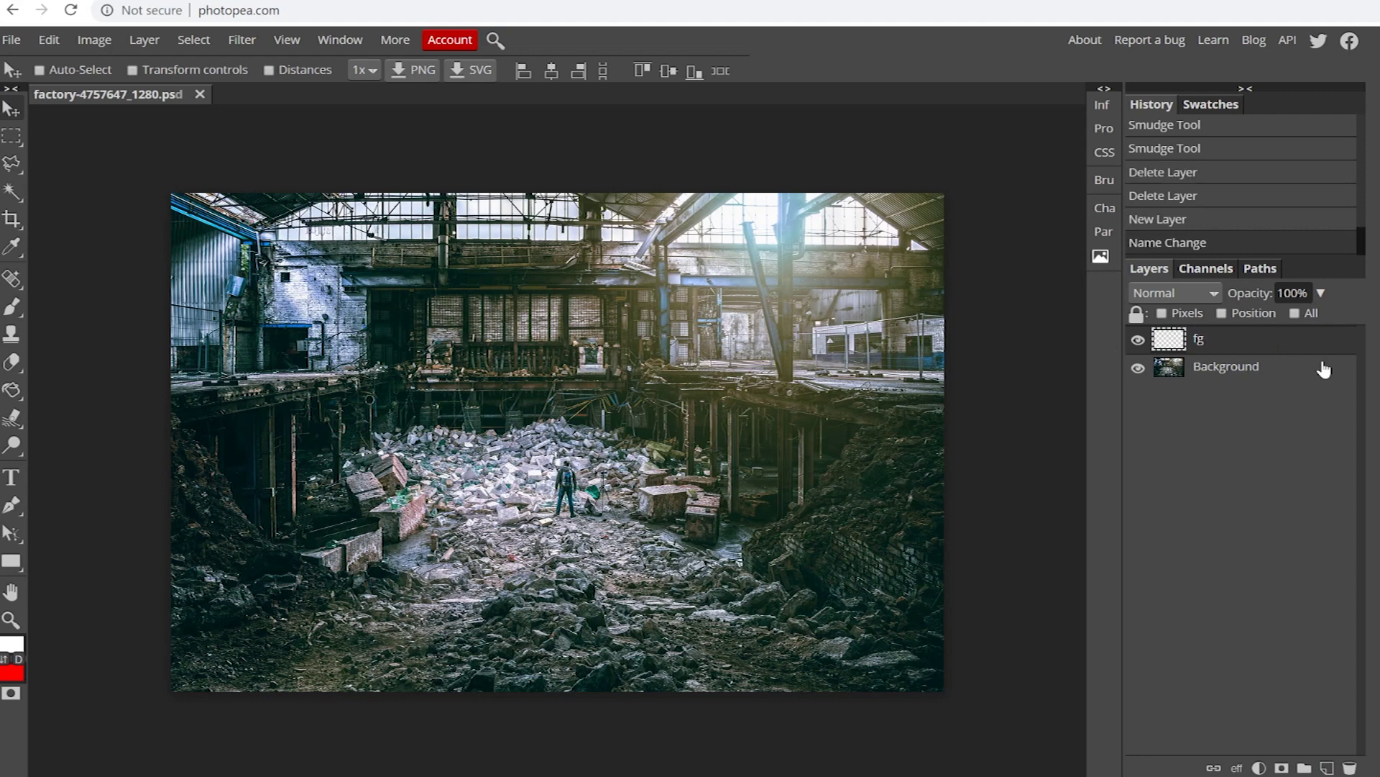
- Switch to the Lasso Select tool from the lasso flyout
right_click(15, 165)
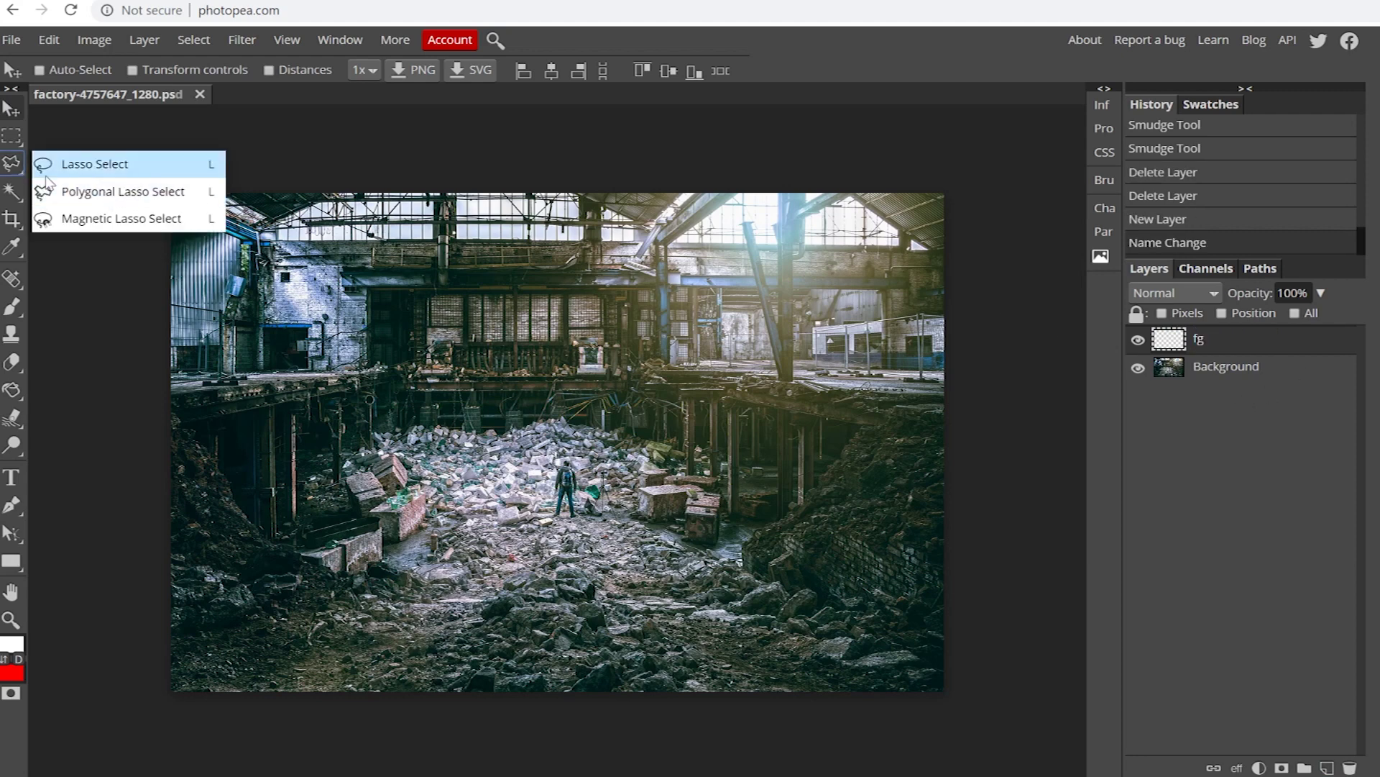
left_click(10, 170)
left_click(9, 170)
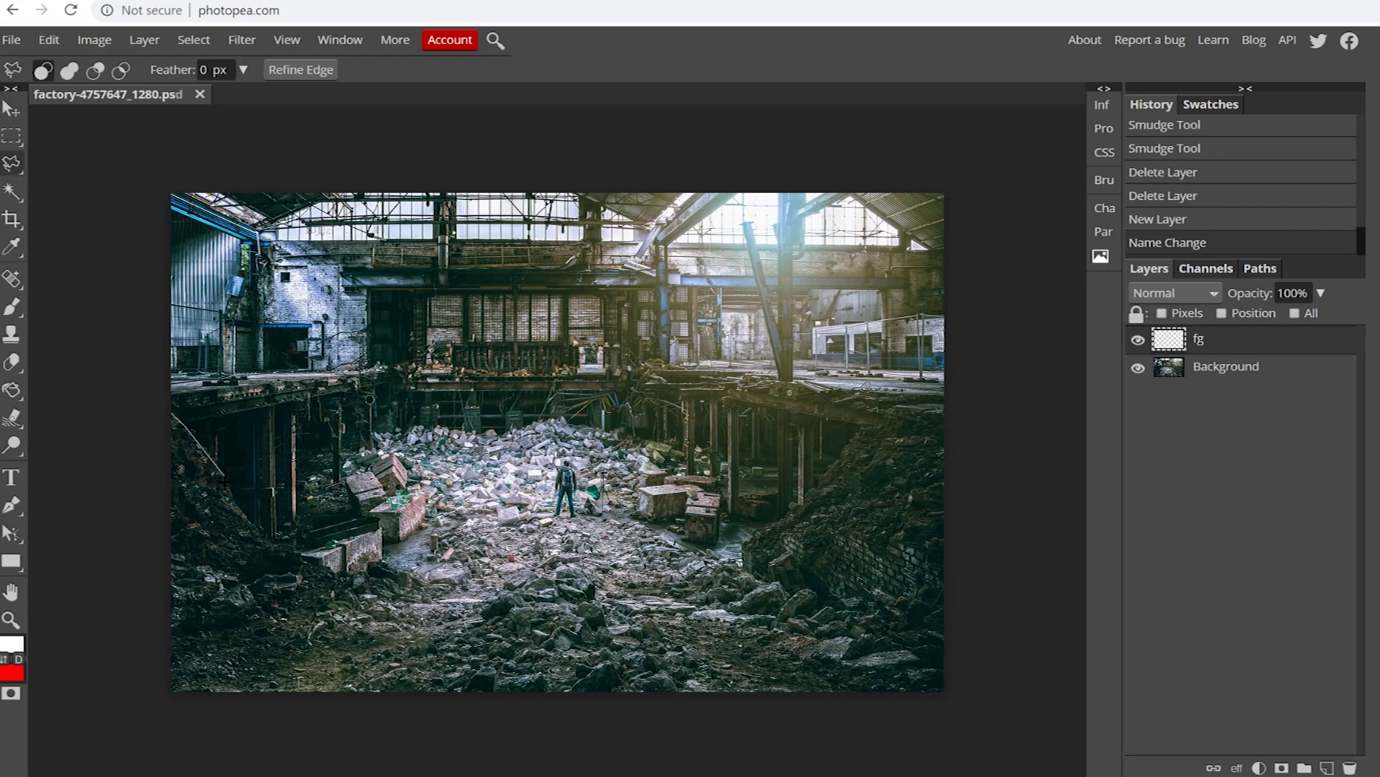
- Lasso the left slope, front rubble, right hill and bottom edge into one closed selection
left_click(245, 517)
left_click(300, 548)
left_click(356, 584)
left_click(742, 541)
left_click(863, 426)
left_click(896, 403)
left_click(944, 404)
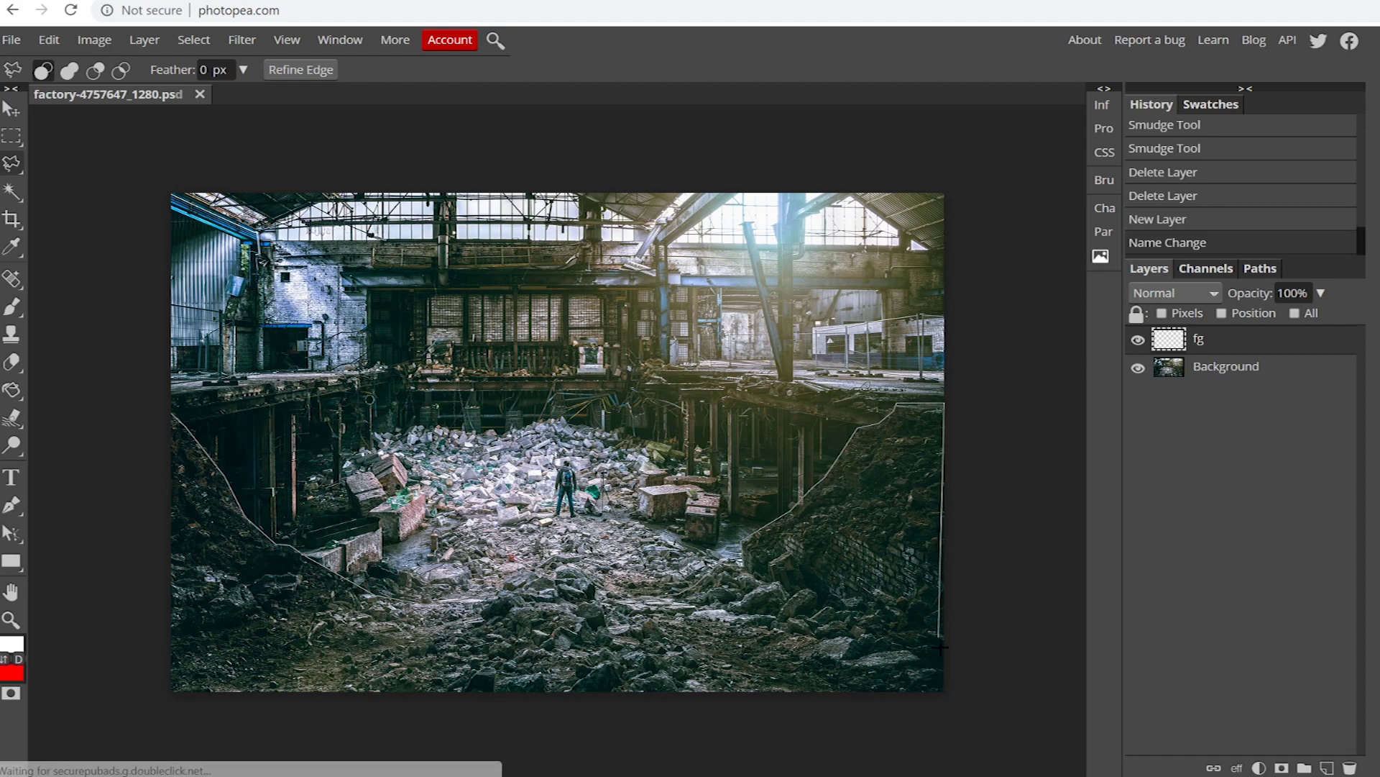
left_click(944, 690)
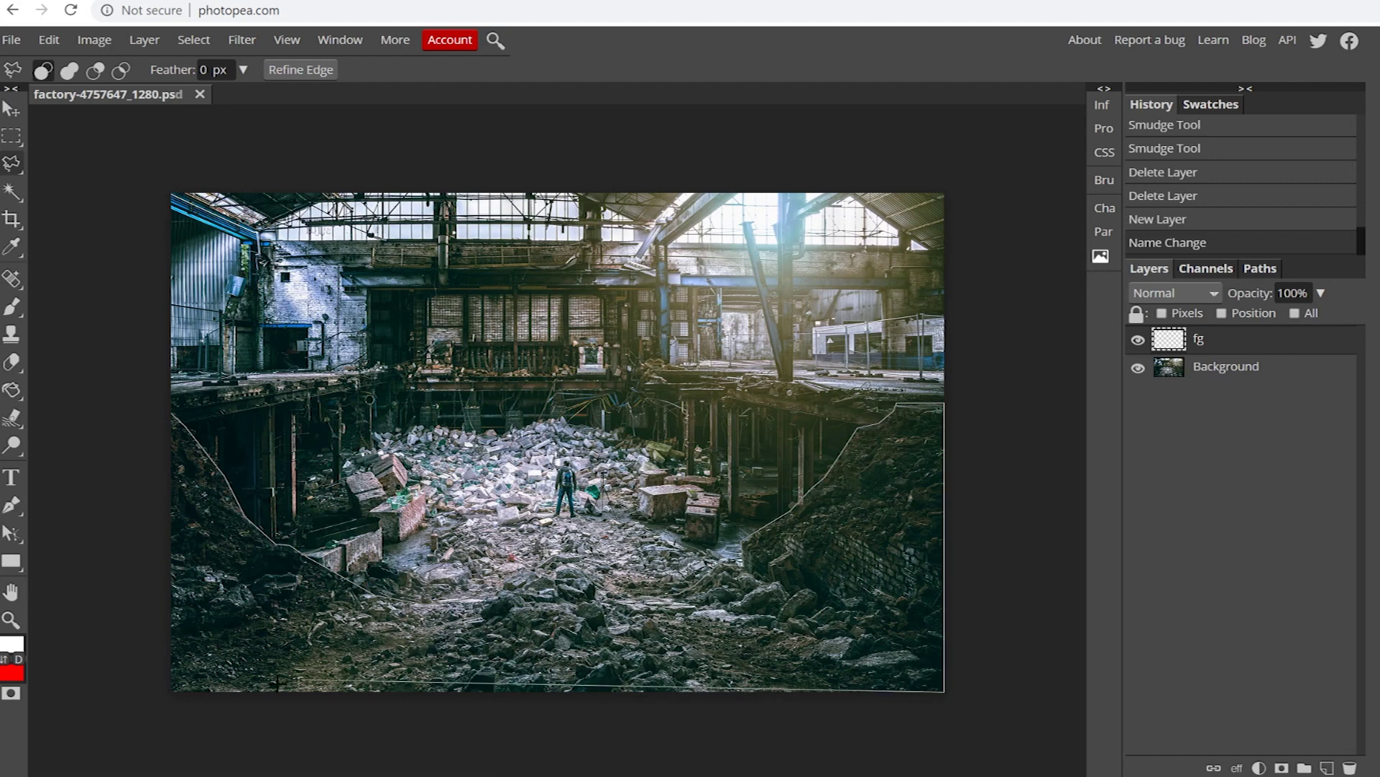
left_click(168, 692)
left_click(169, 416)
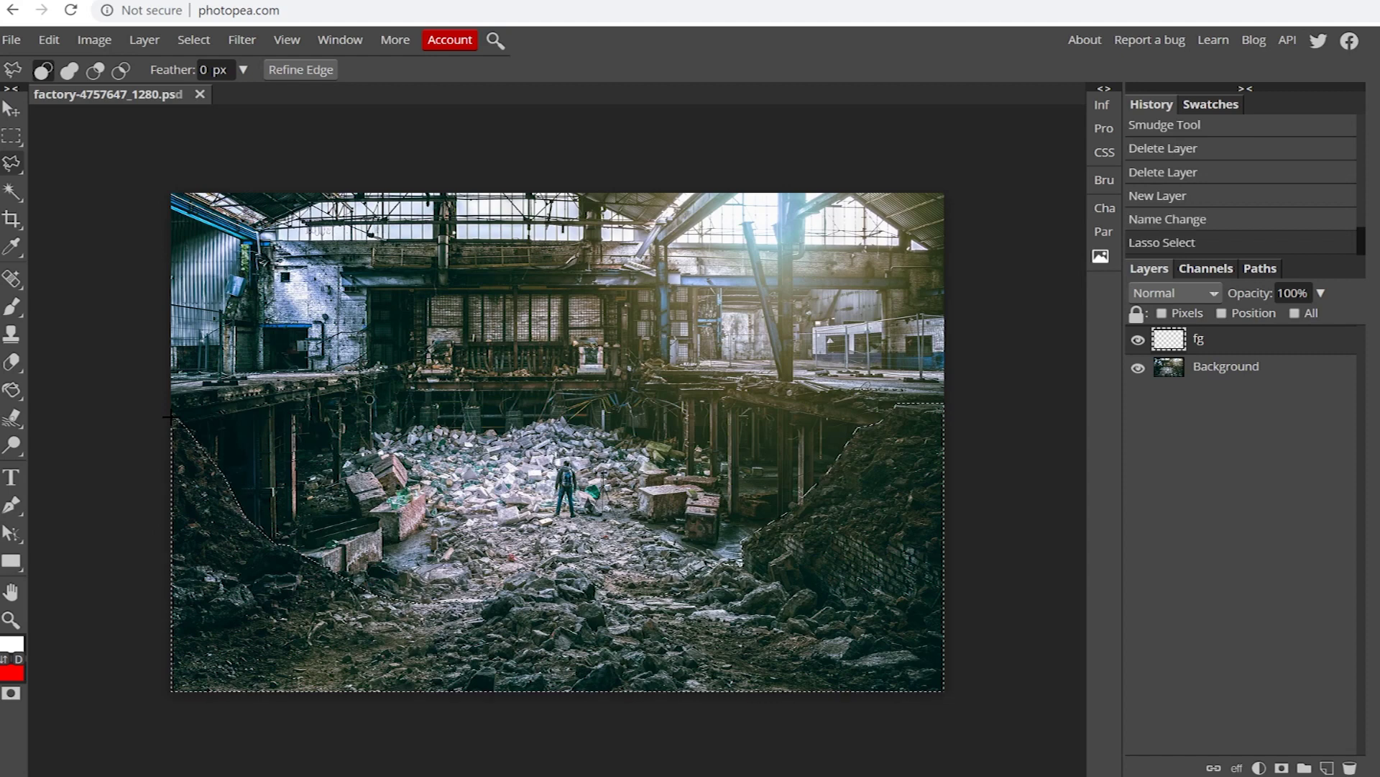
- Fill the foreground selection on fg with white (ffffff) using the Paint Bucket
left_click(13, 645)
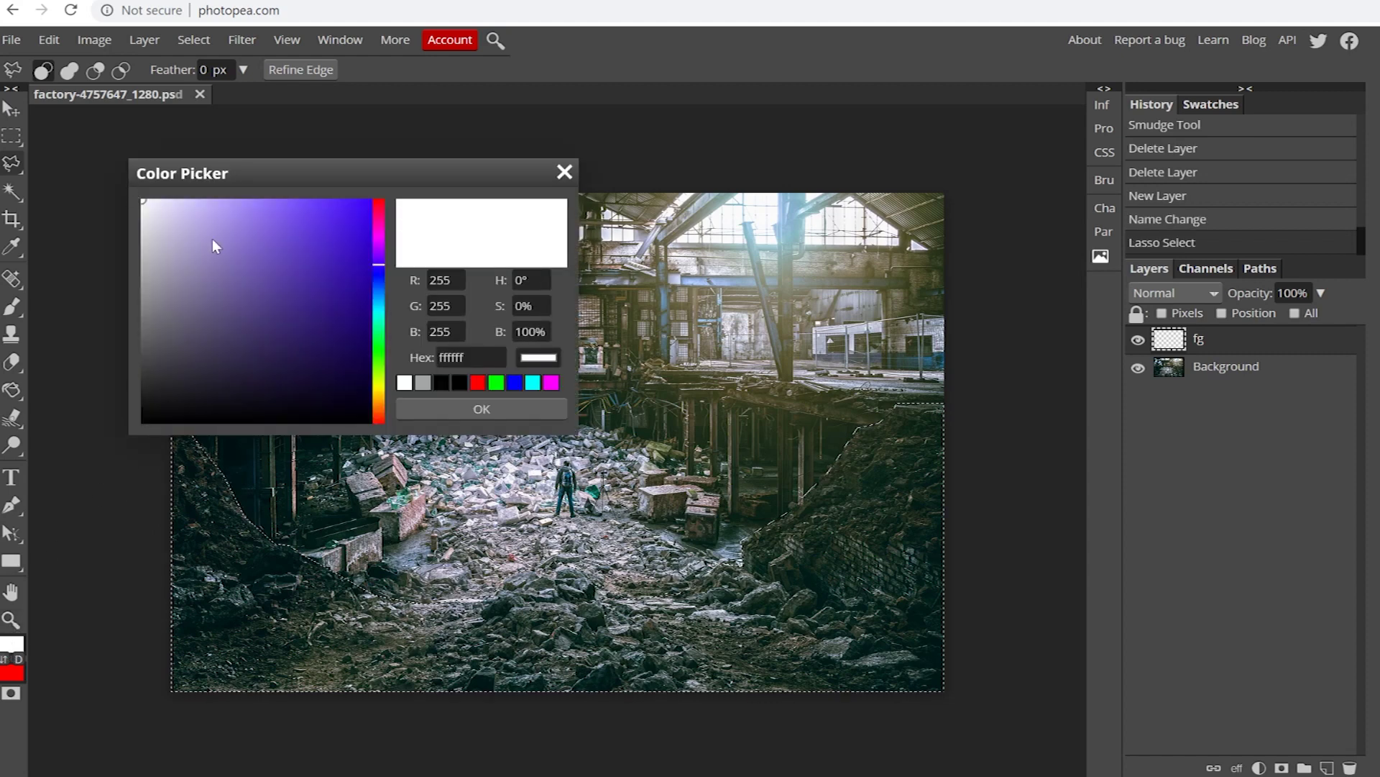
left_click(480, 409)
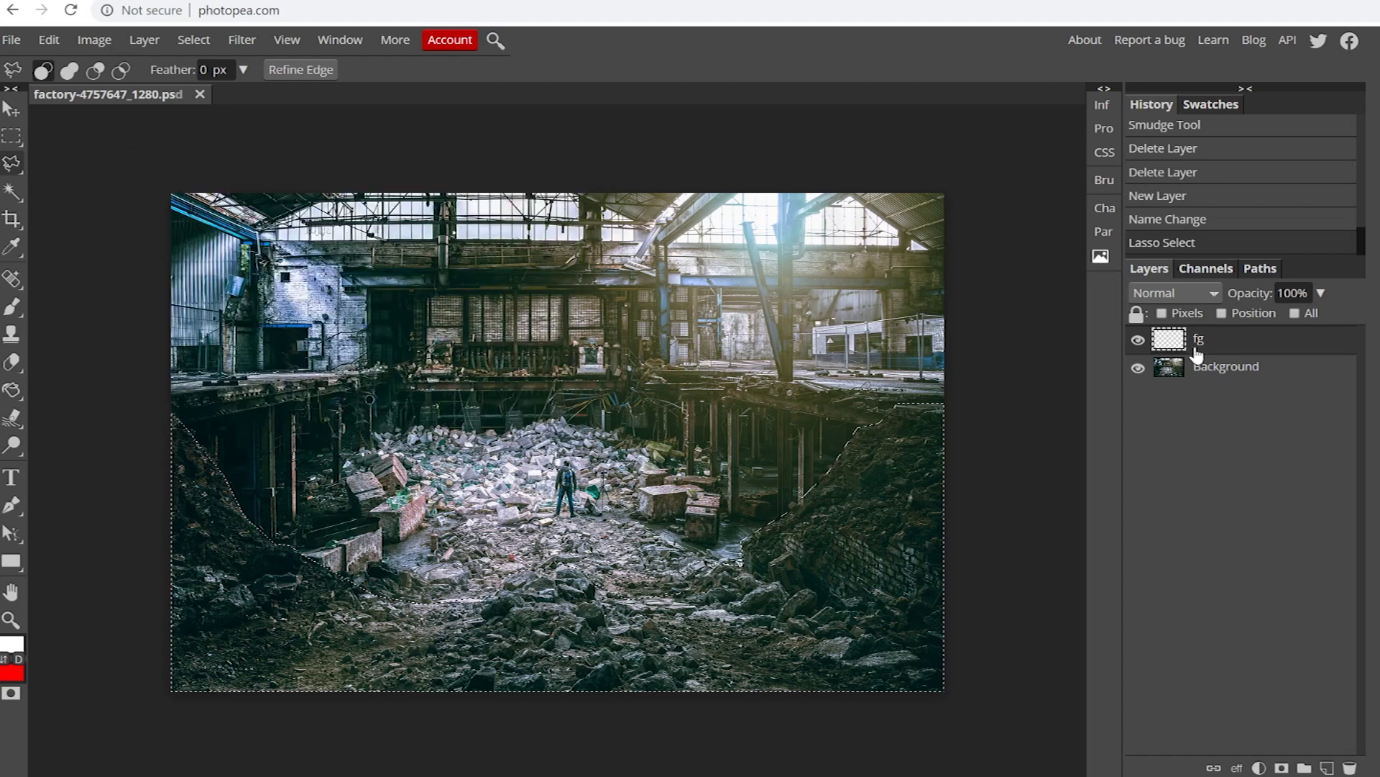
right_click(17, 391)
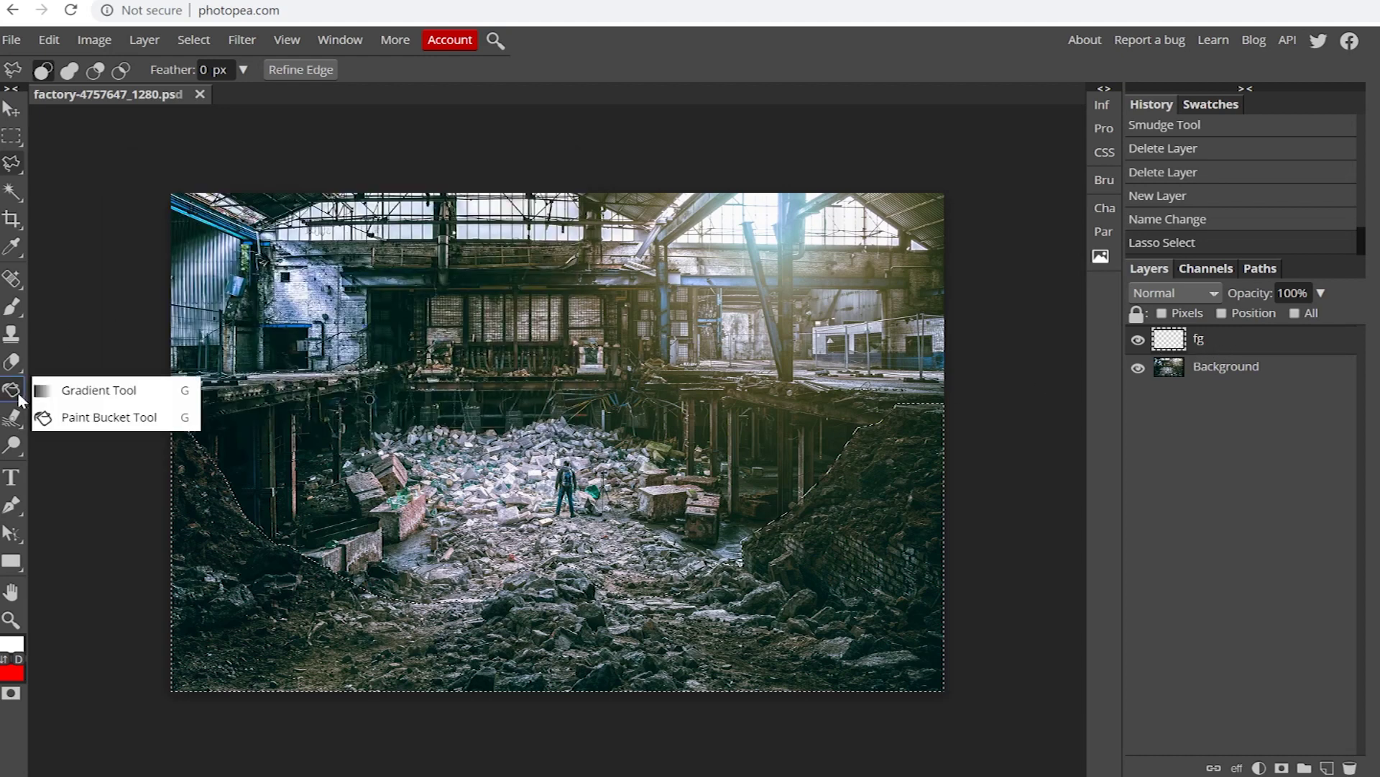
left_click(108, 390)
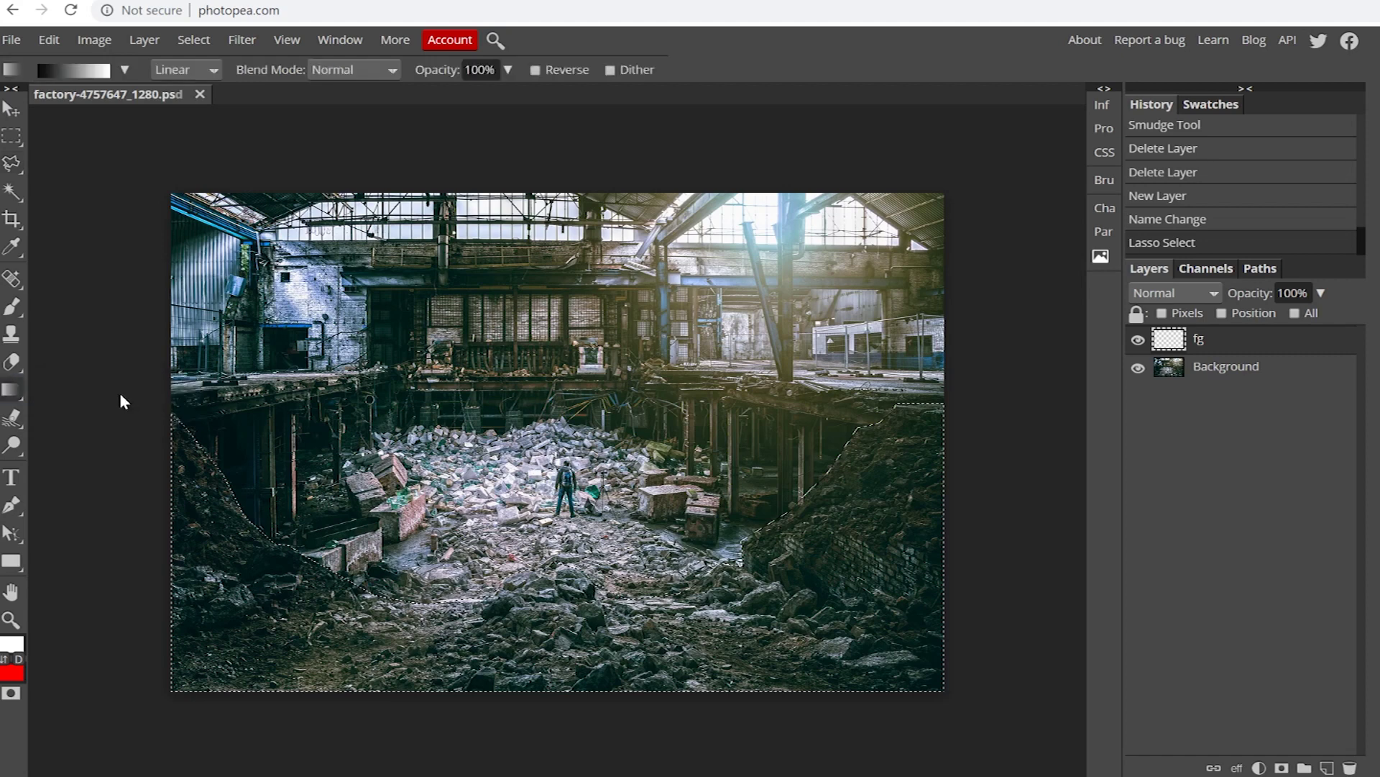
right_click(17, 391)
left_click(85, 416)
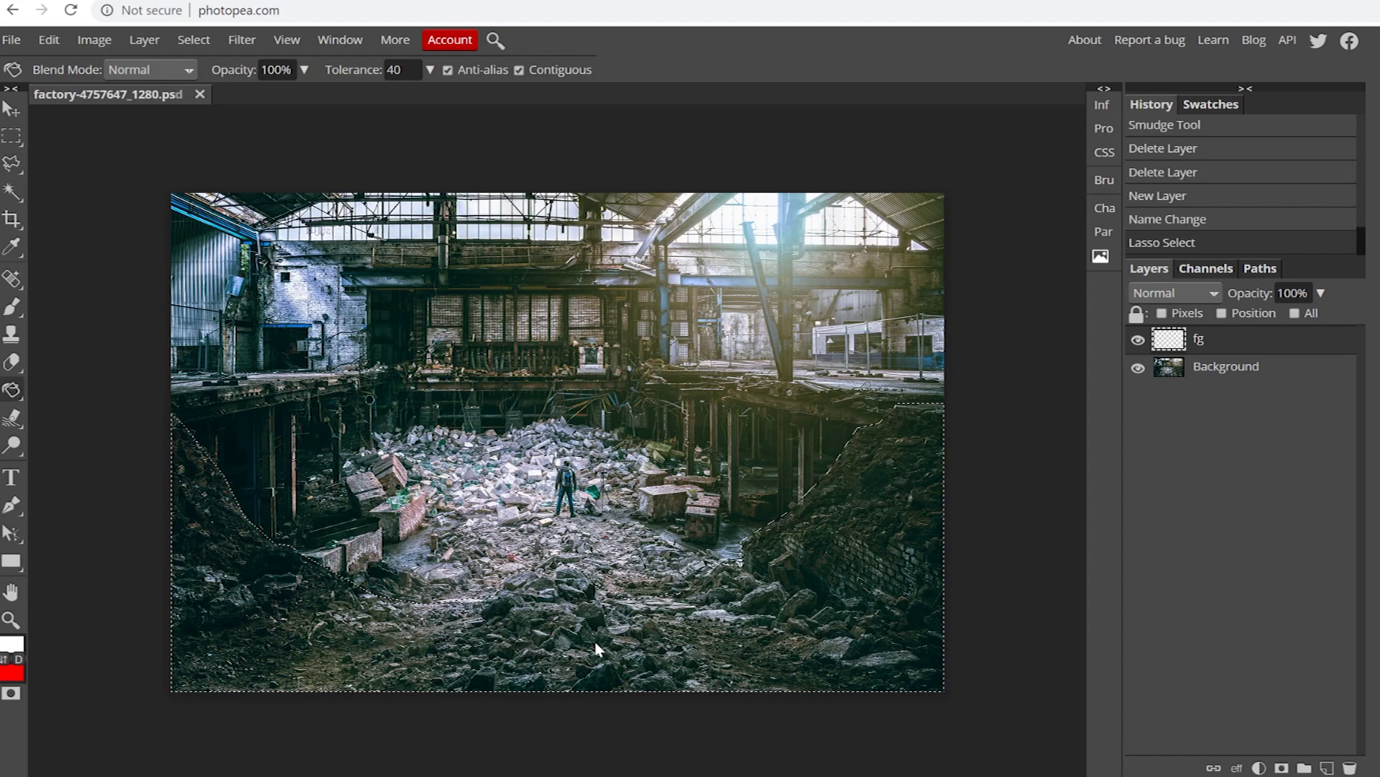
left_click(594, 650)
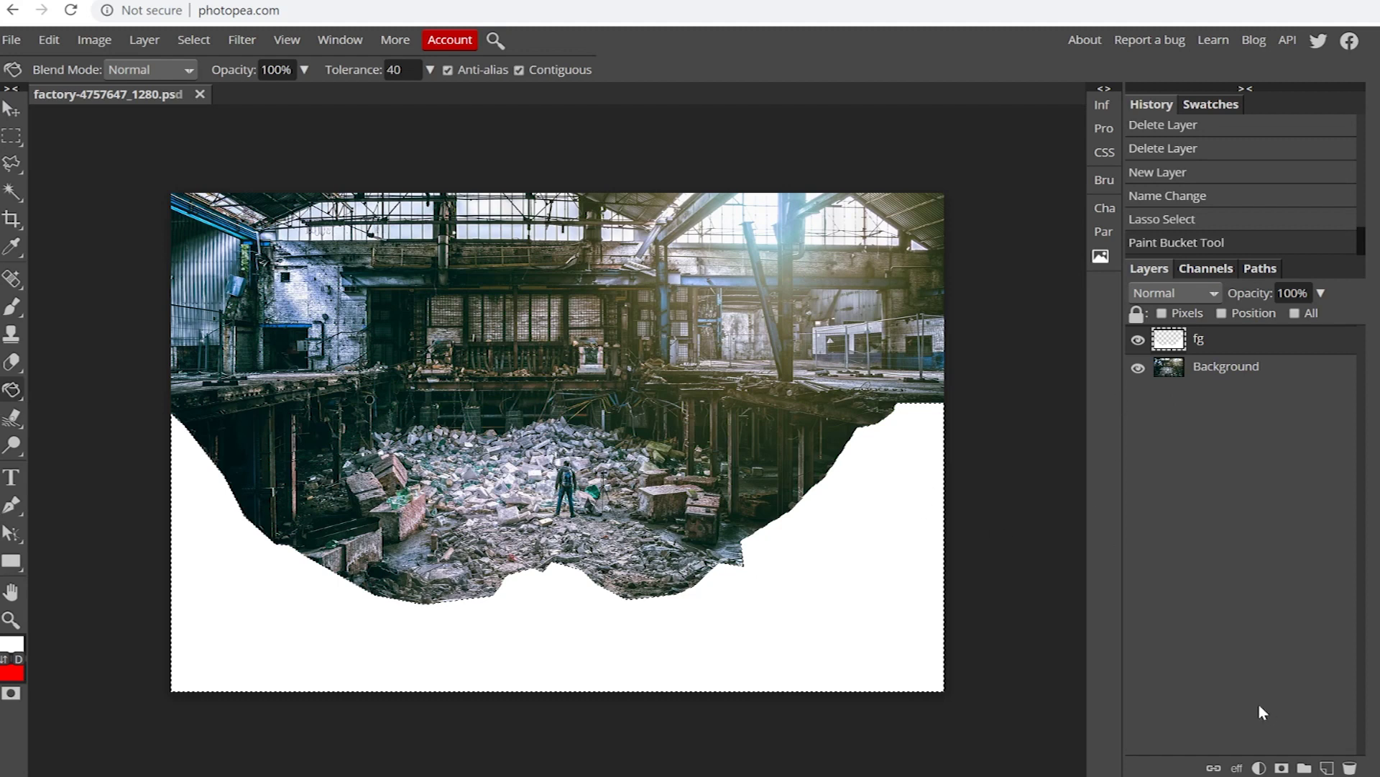
- Add a new layer beneath fg and name it bg
left_click(1327, 768)
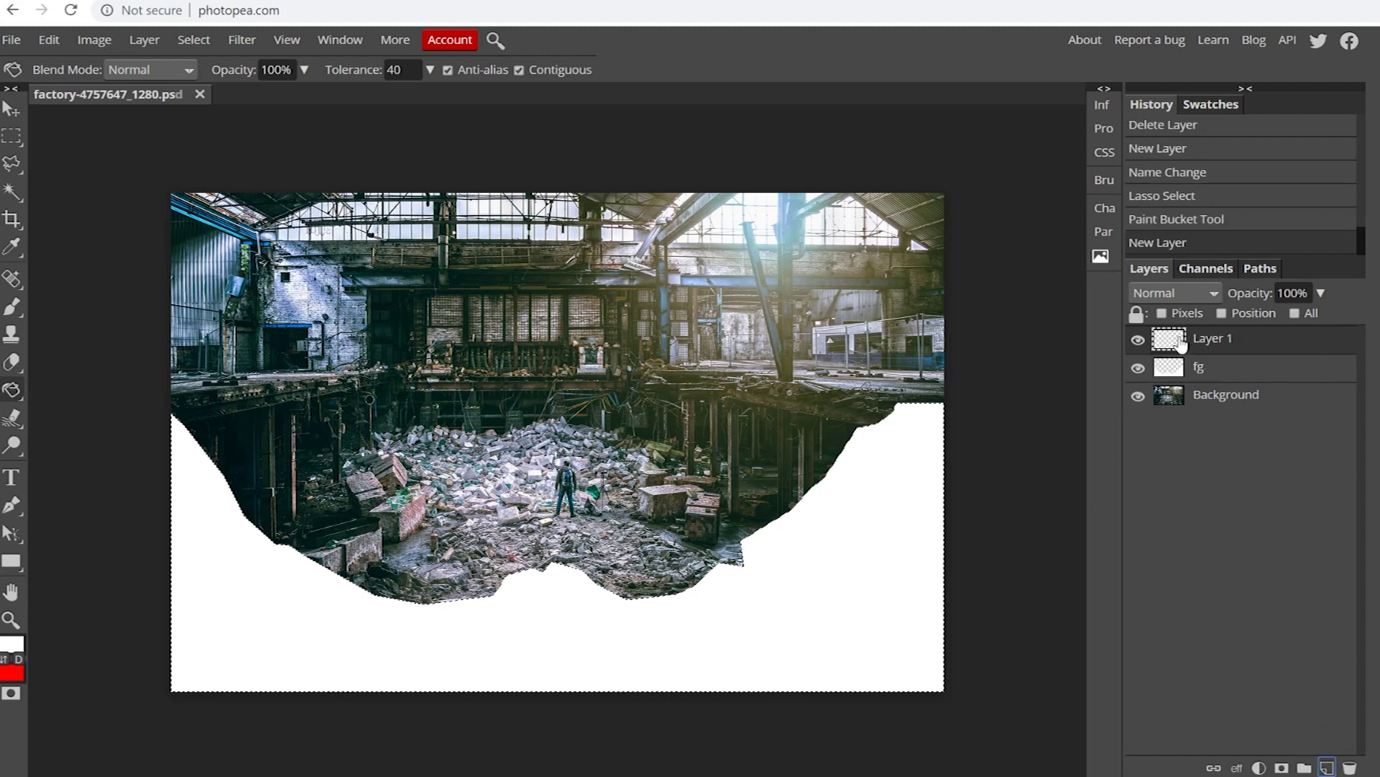
left_click_drag(1177, 344, 1190, 385)
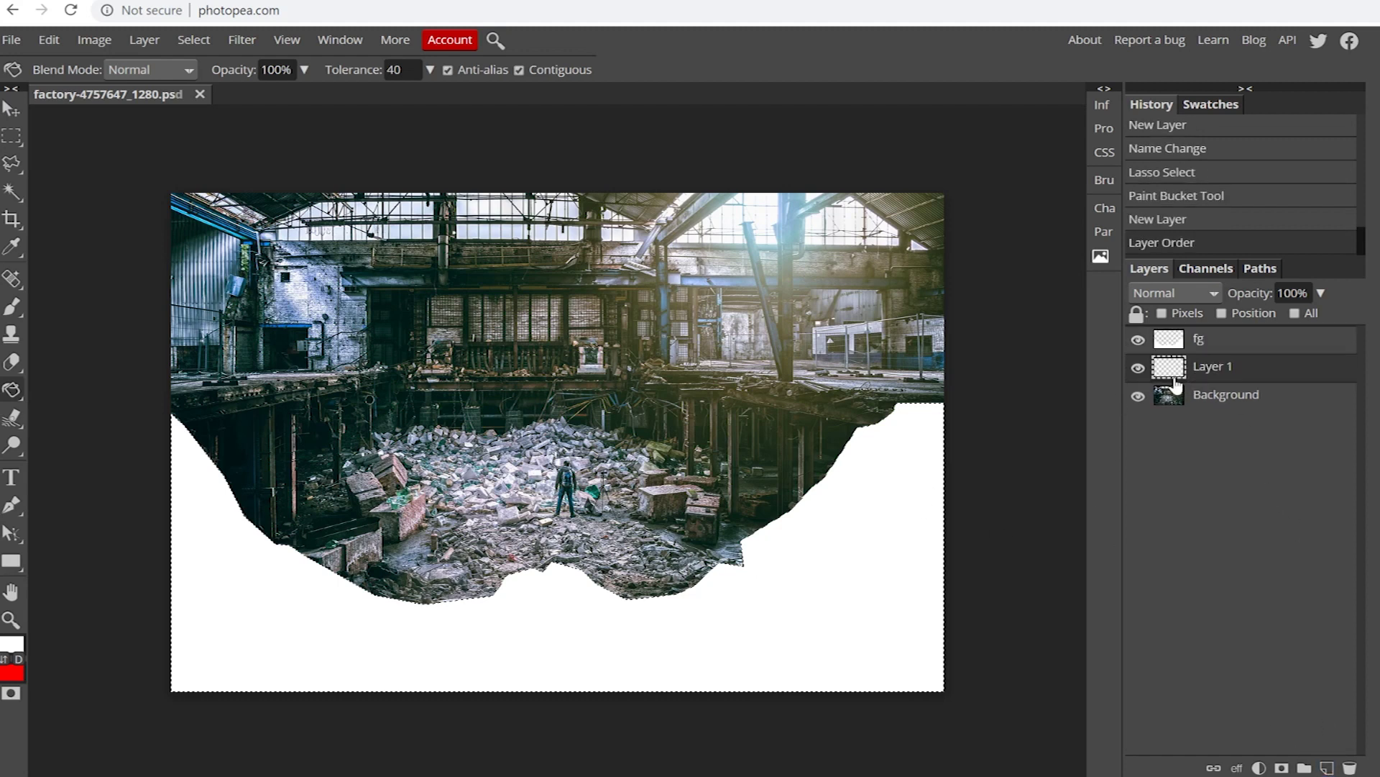
double_click(1212, 368)
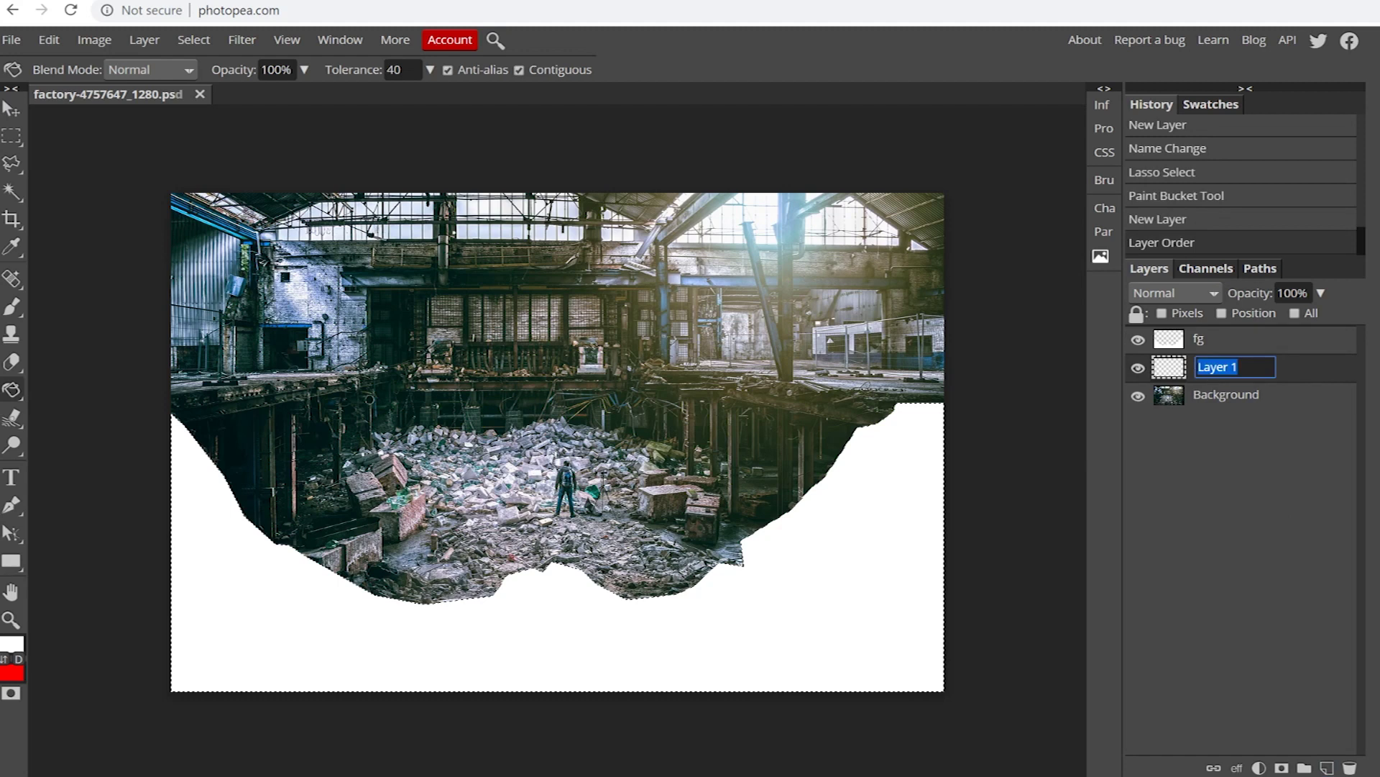
type("bg")
key("Return")
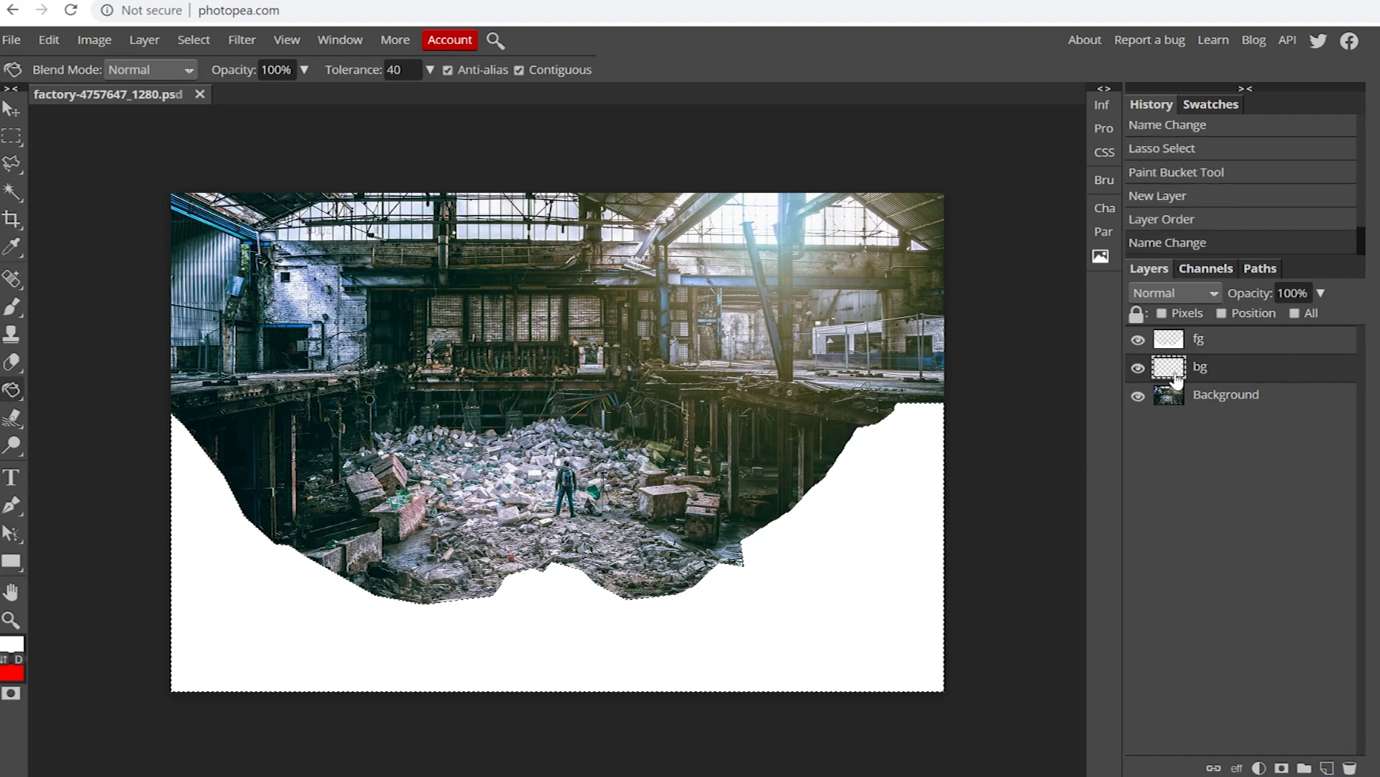
- Deselect and fill the bg layer with solid black
left_click(11, 645)
left_click(141, 422)
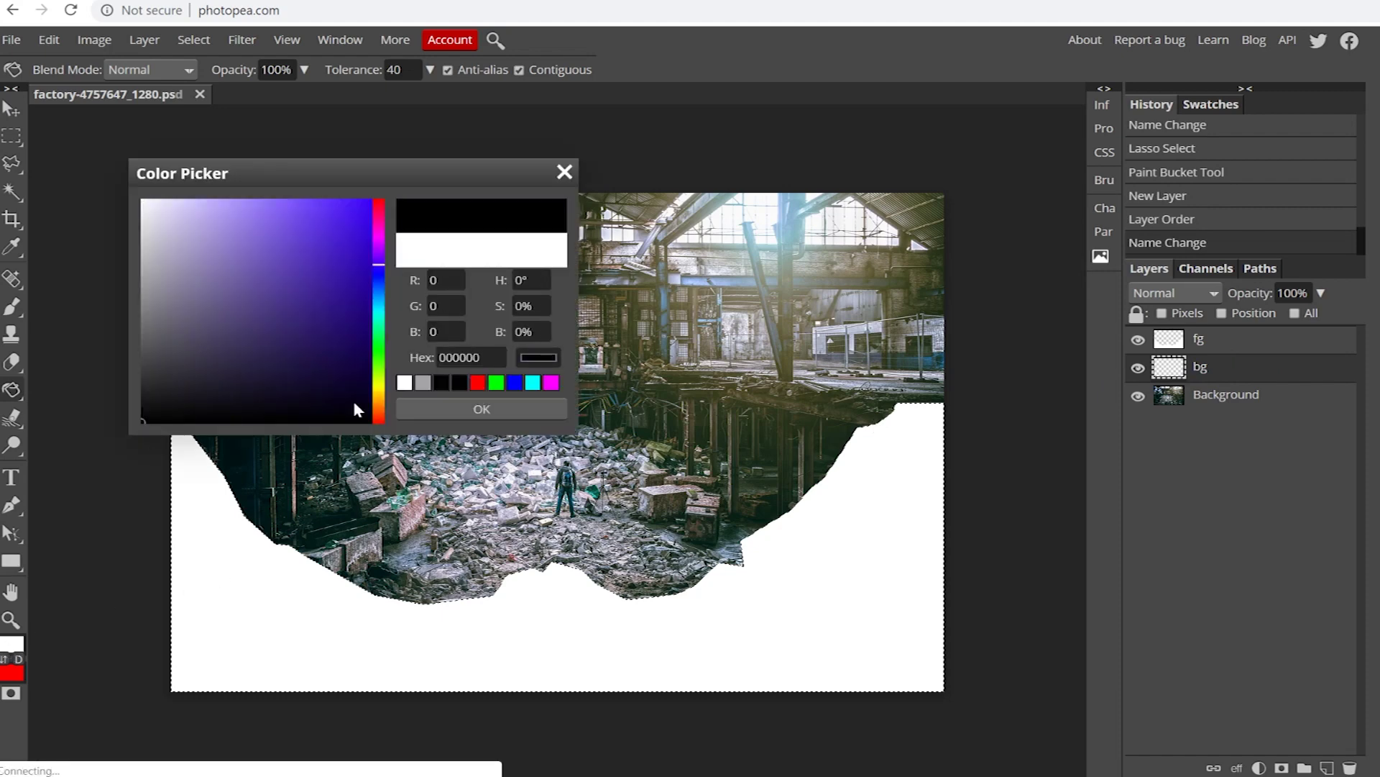
left_click(485, 409)
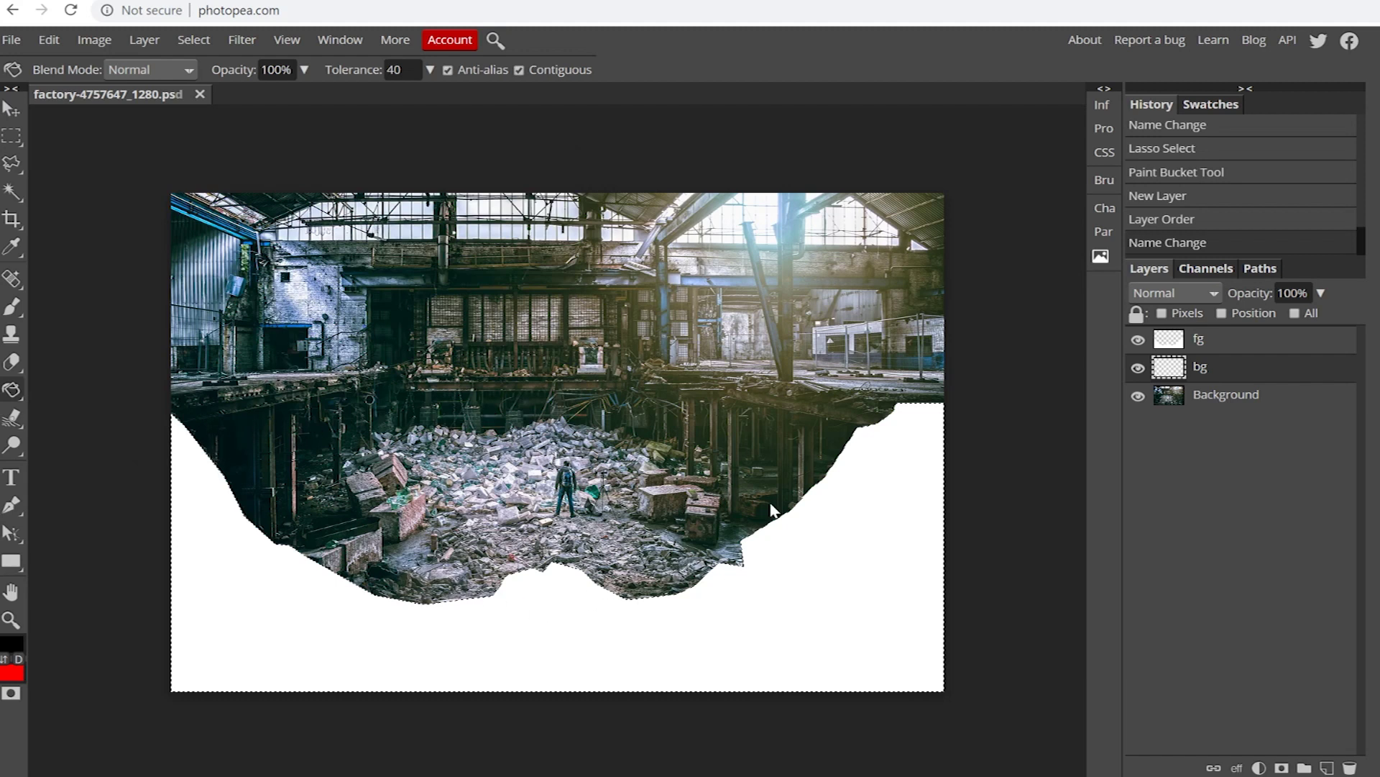
key("ctrl+d")
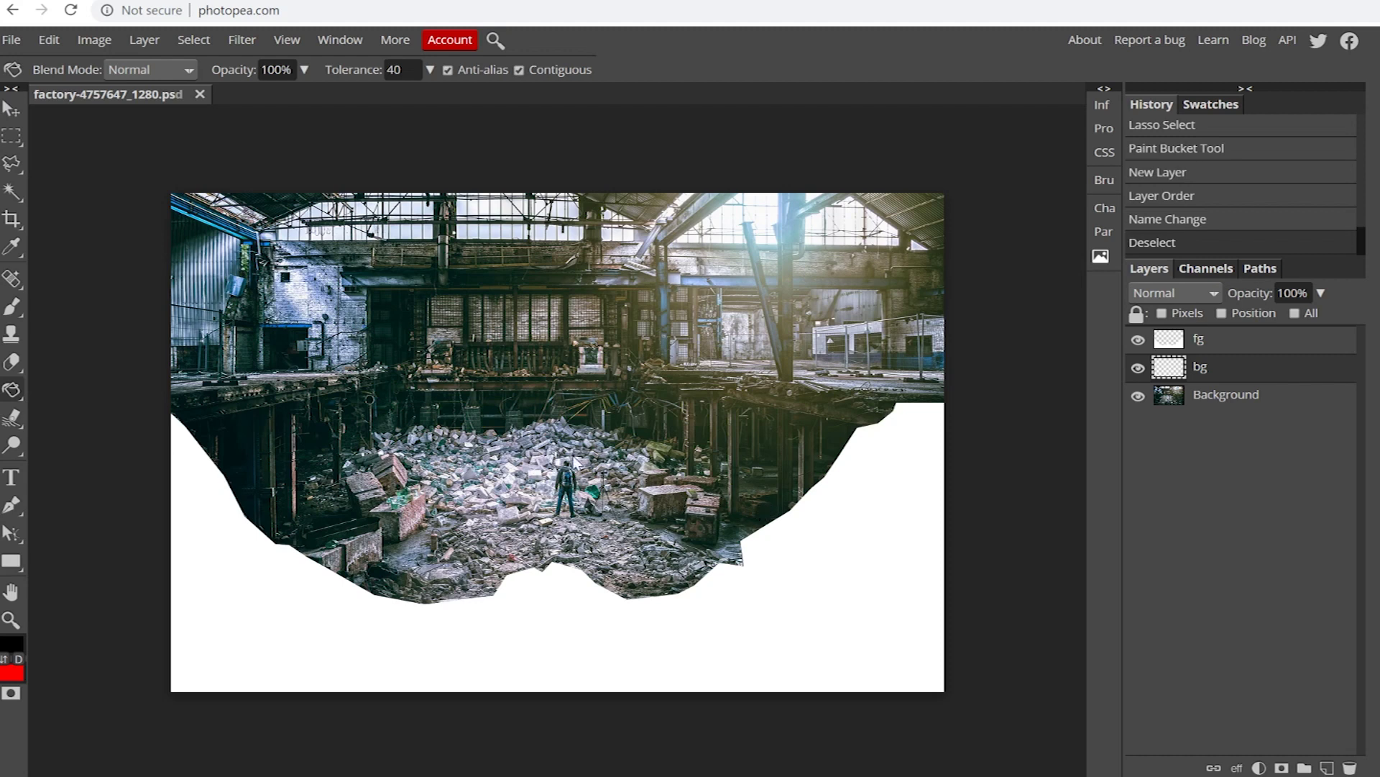
left_click(603, 473)
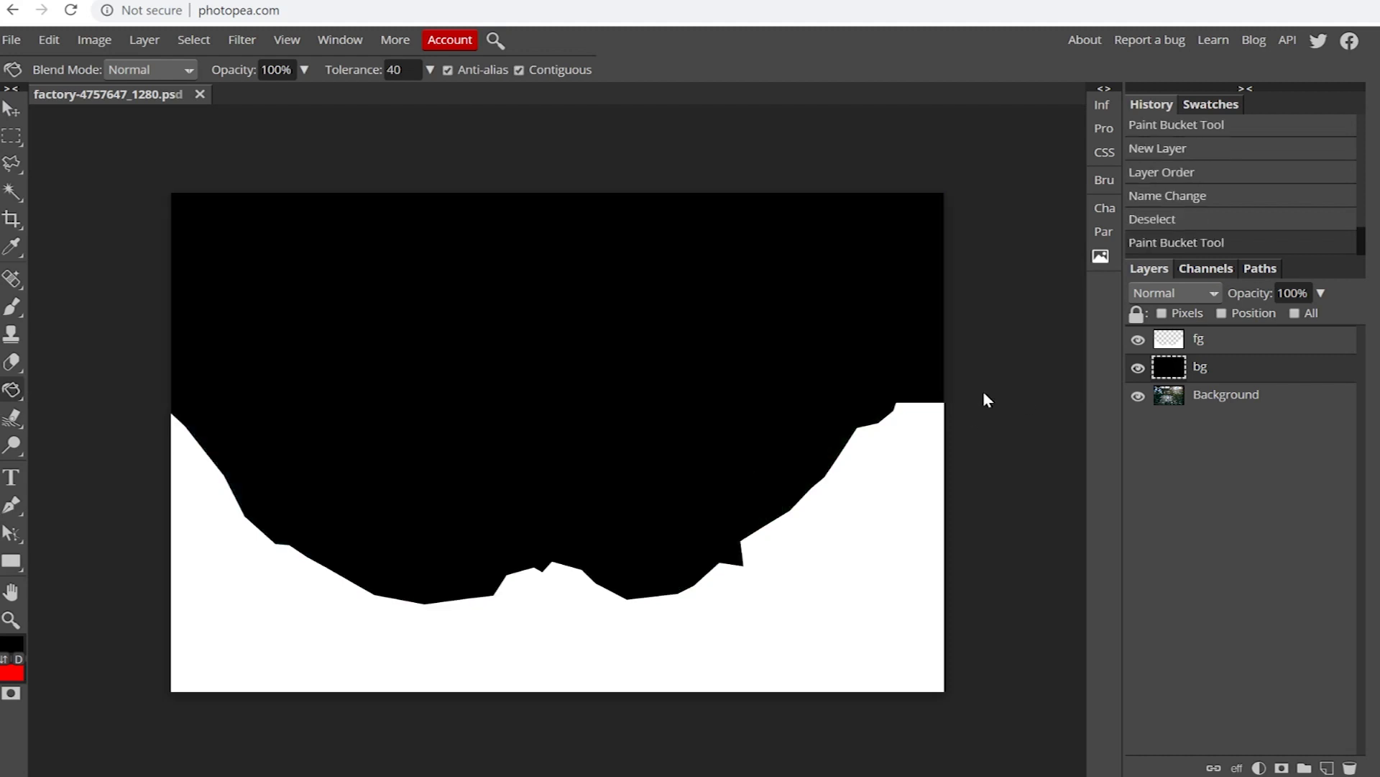
left_click(1136, 342)
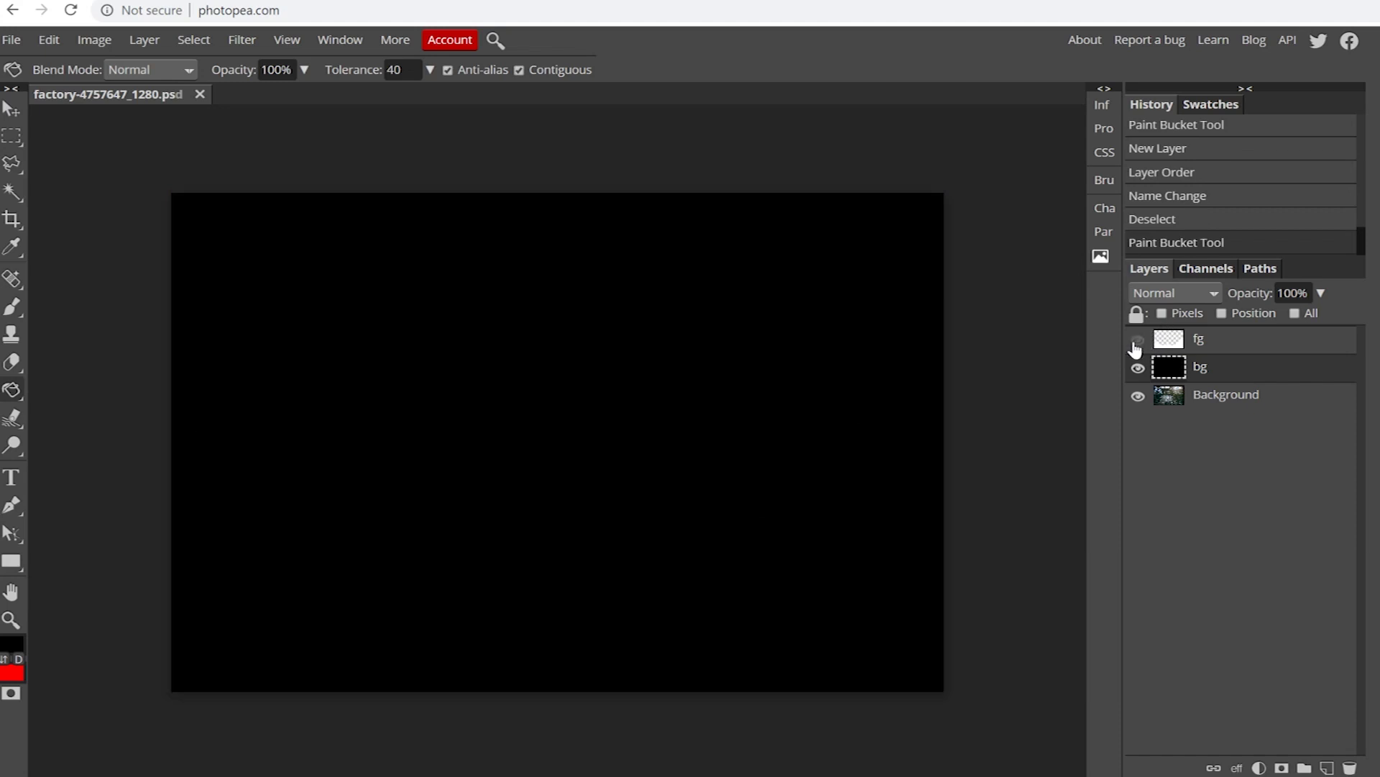
left_click(1136, 343)
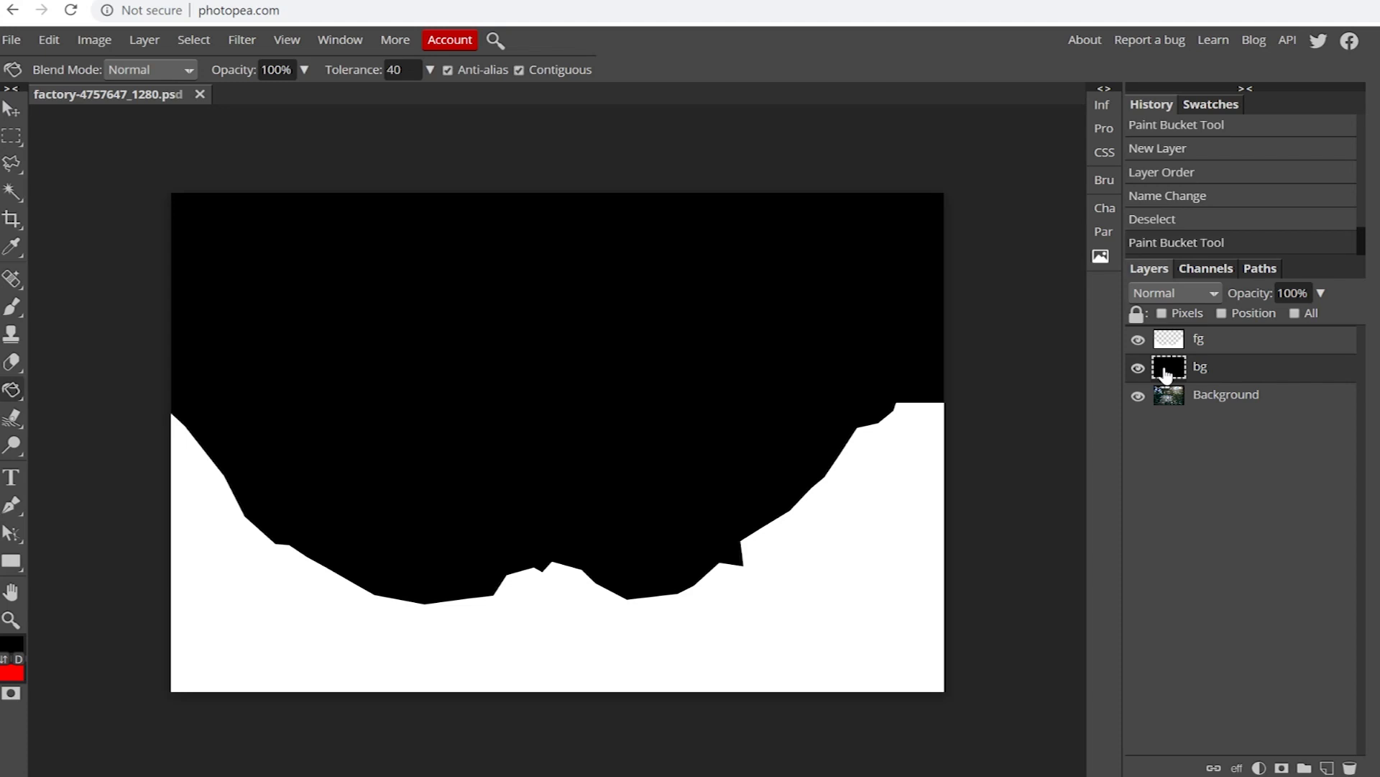
- Lower the bg layer's opacity to 78% and fg's to 56%
left_click(1321, 293)
left_click_drag(1318, 320, 1286, 321)
left_click(1176, 342)
left_click(1323, 292)
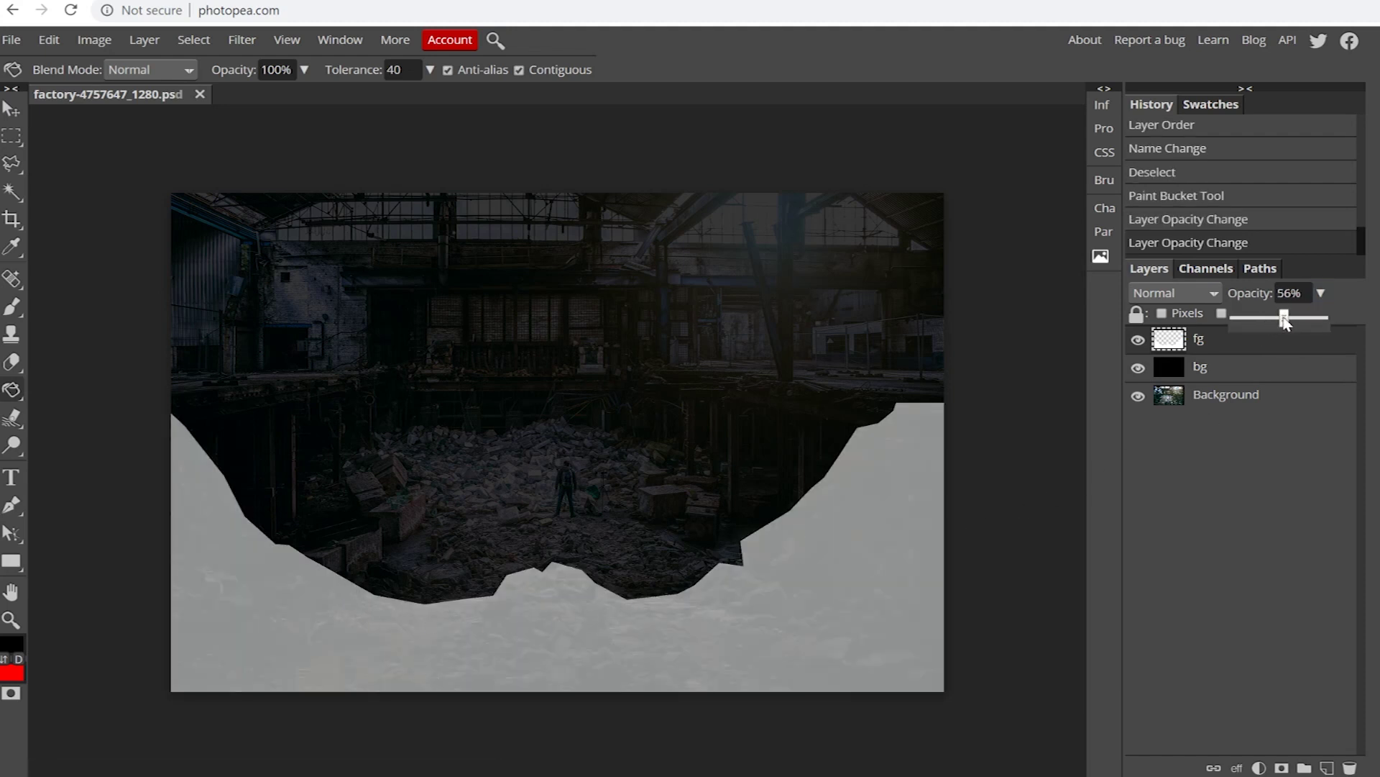
- Return fg to full opacity and set the paint colour to grey 9c9c9c
mouse_move(1285, 322)
left_mouse_down()
mouse_move(1248, 323)
mouse_move(1289, 321)
left_mouse_up()
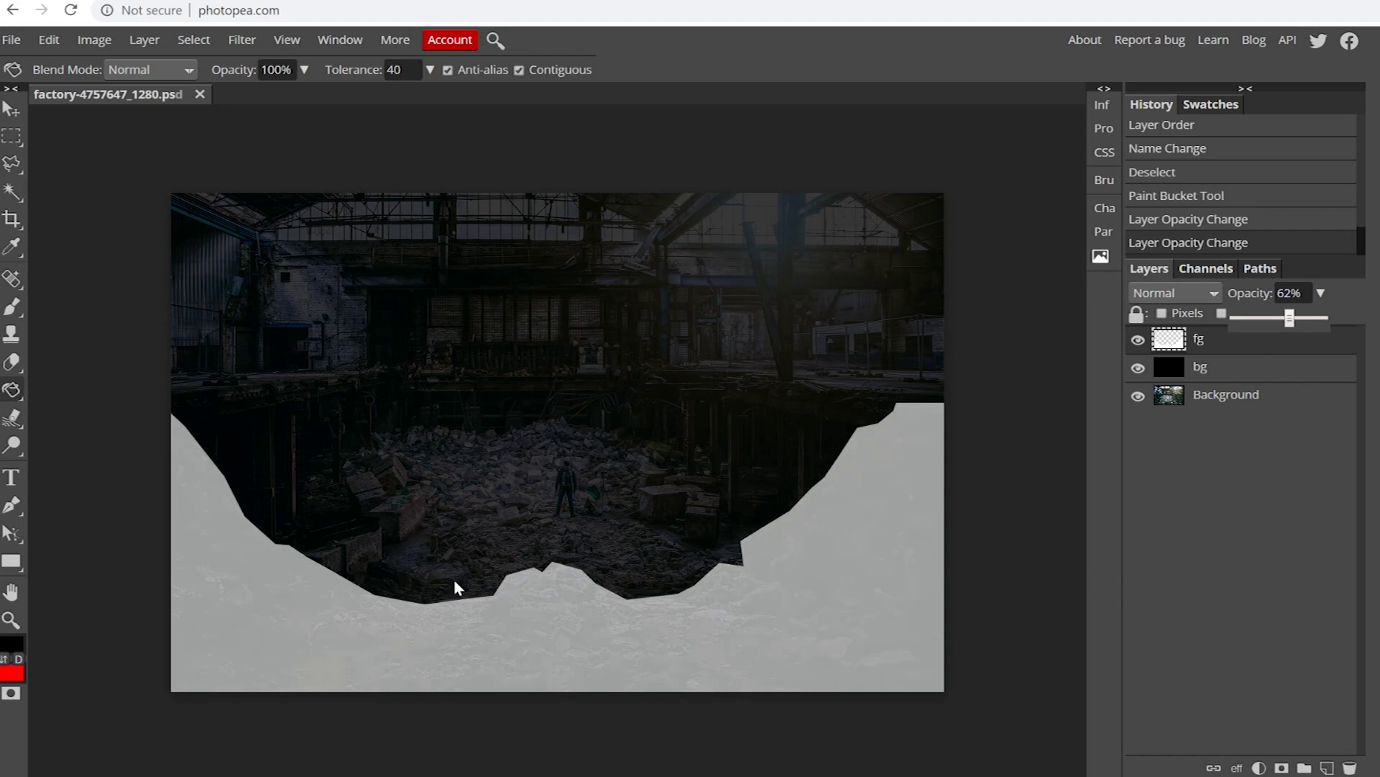
left_click_drag(1298, 325, 1330, 322)
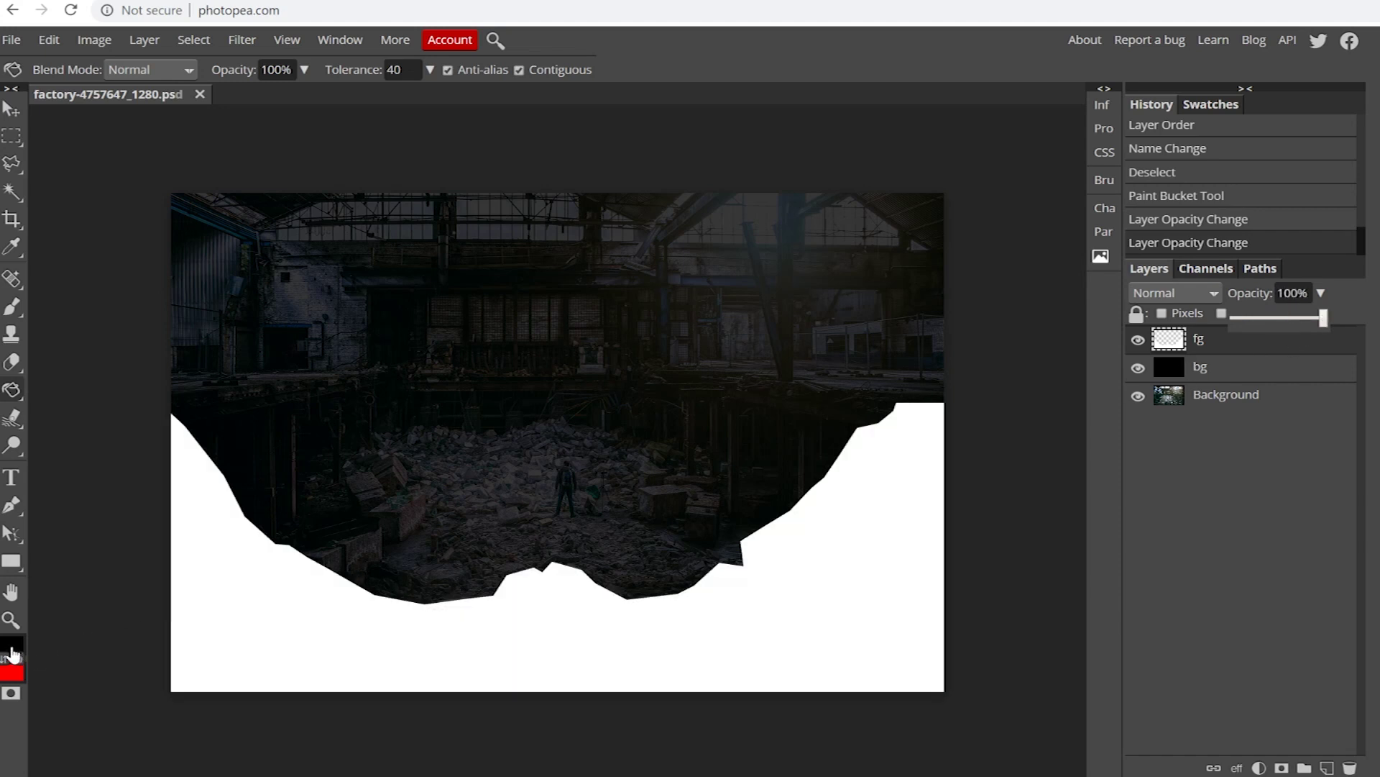
left_click(12, 645)
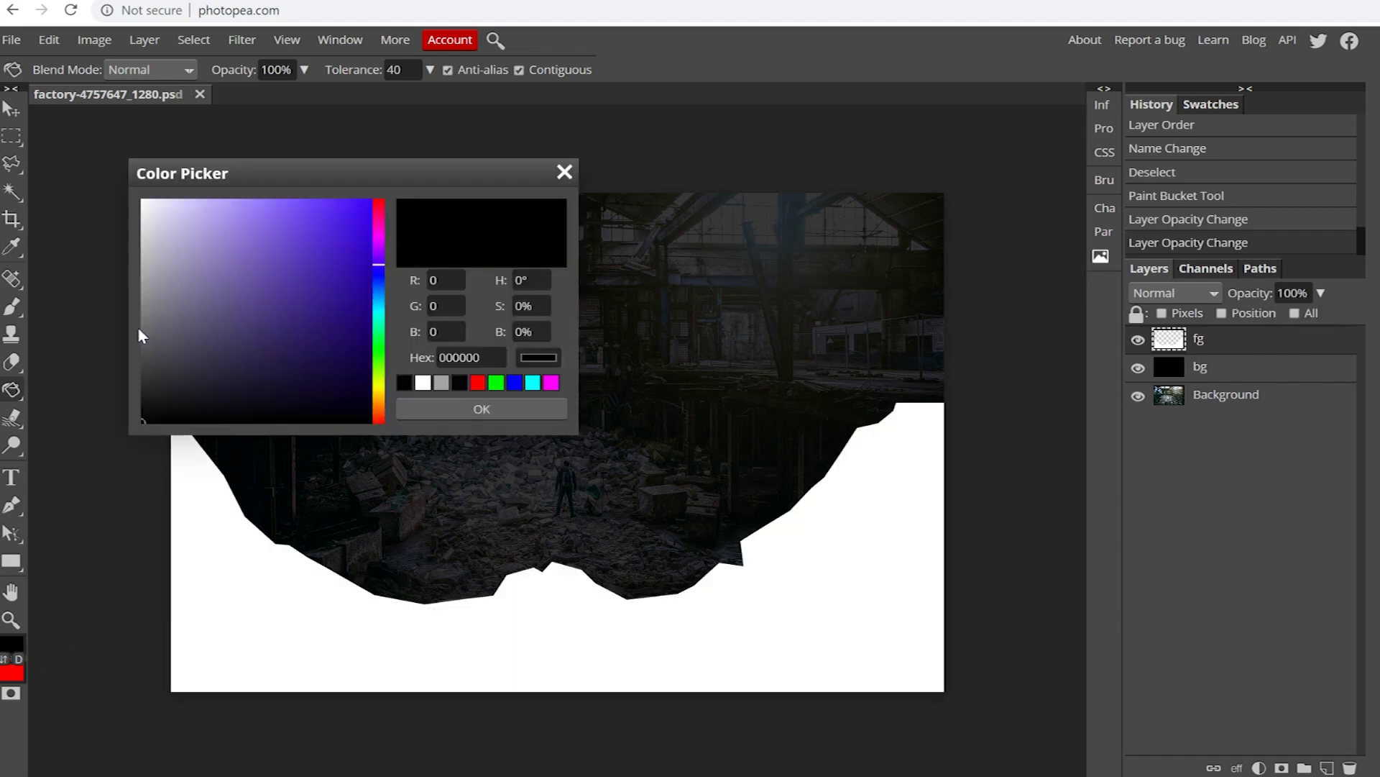
mouse_move(144, 221)
left_mouse_down()
mouse_move(141, 200)
mouse_move(141, 286)
left_mouse_up()
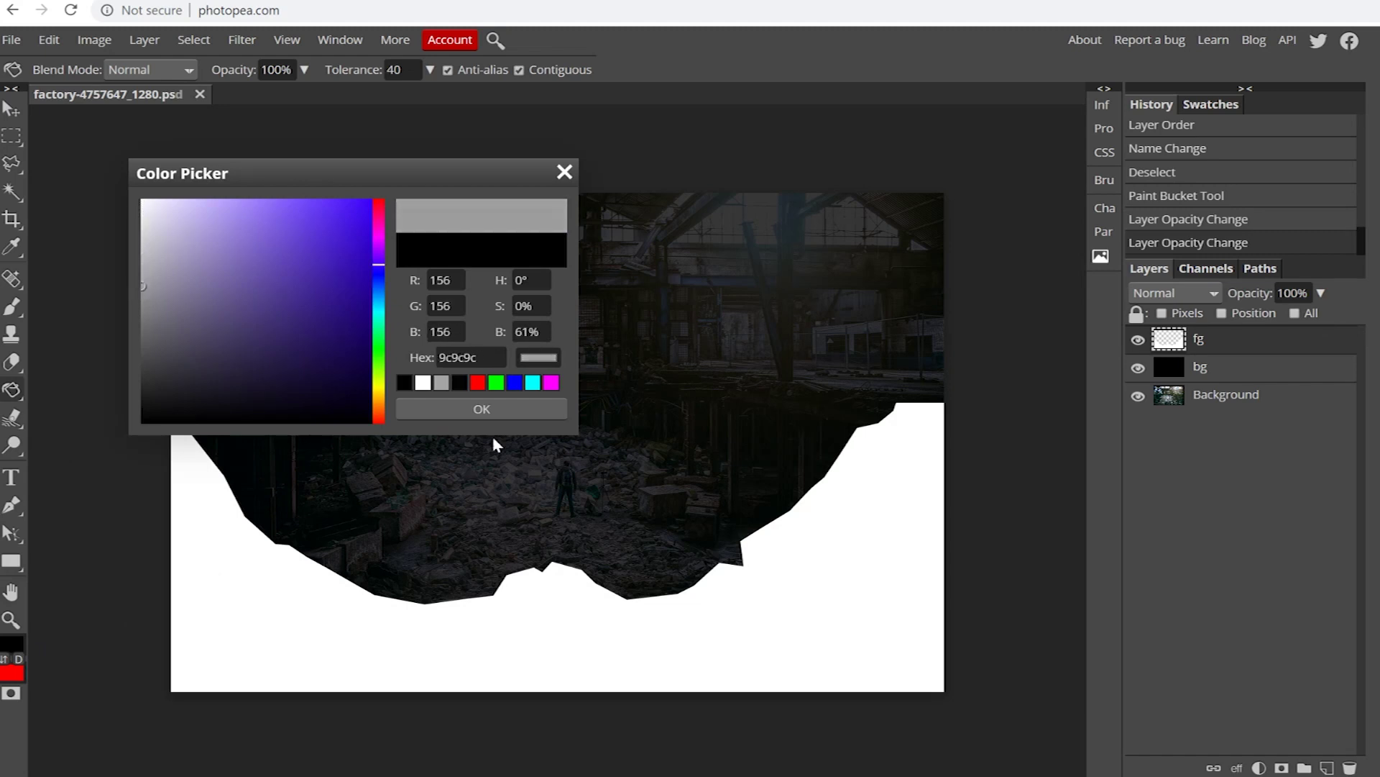
left_click(490, 413)
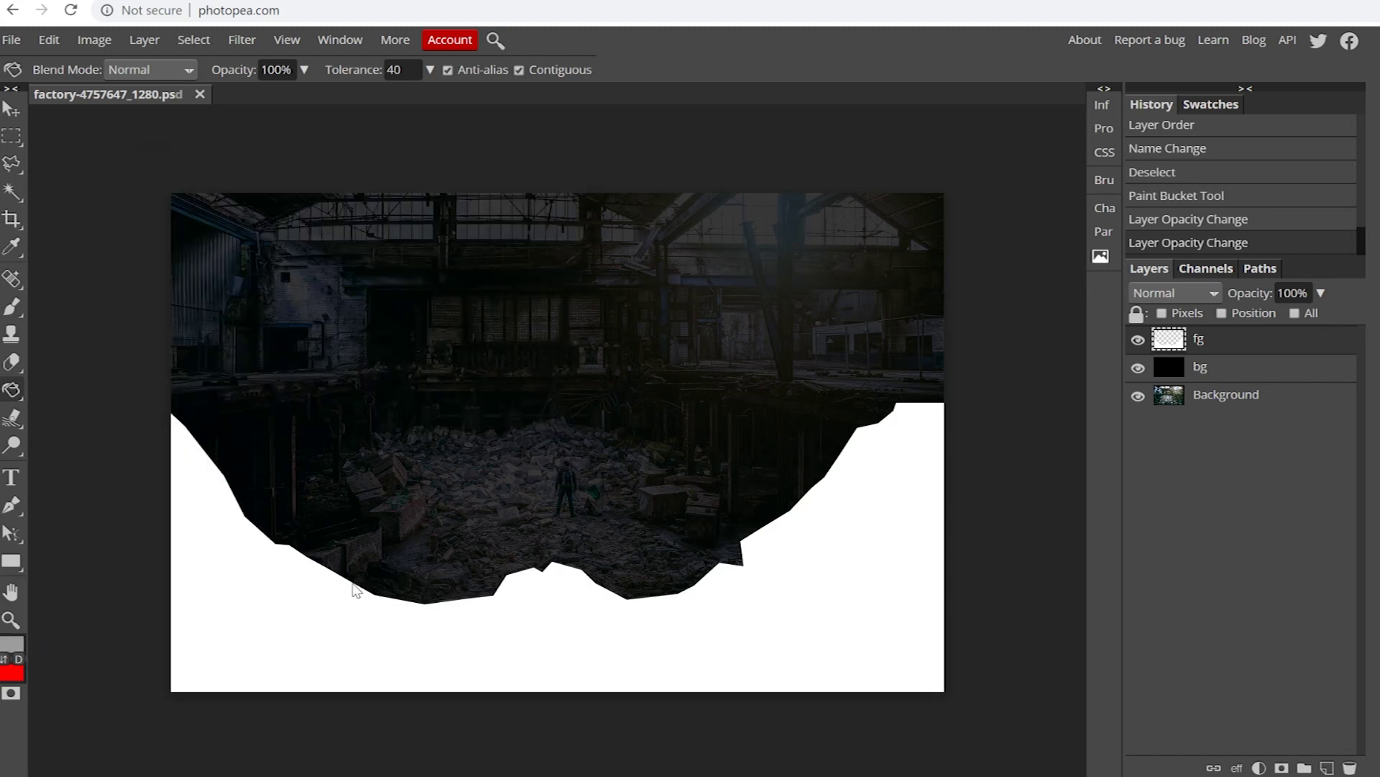
- Set up the Brush tool at 16 px
left_click(14, 312)
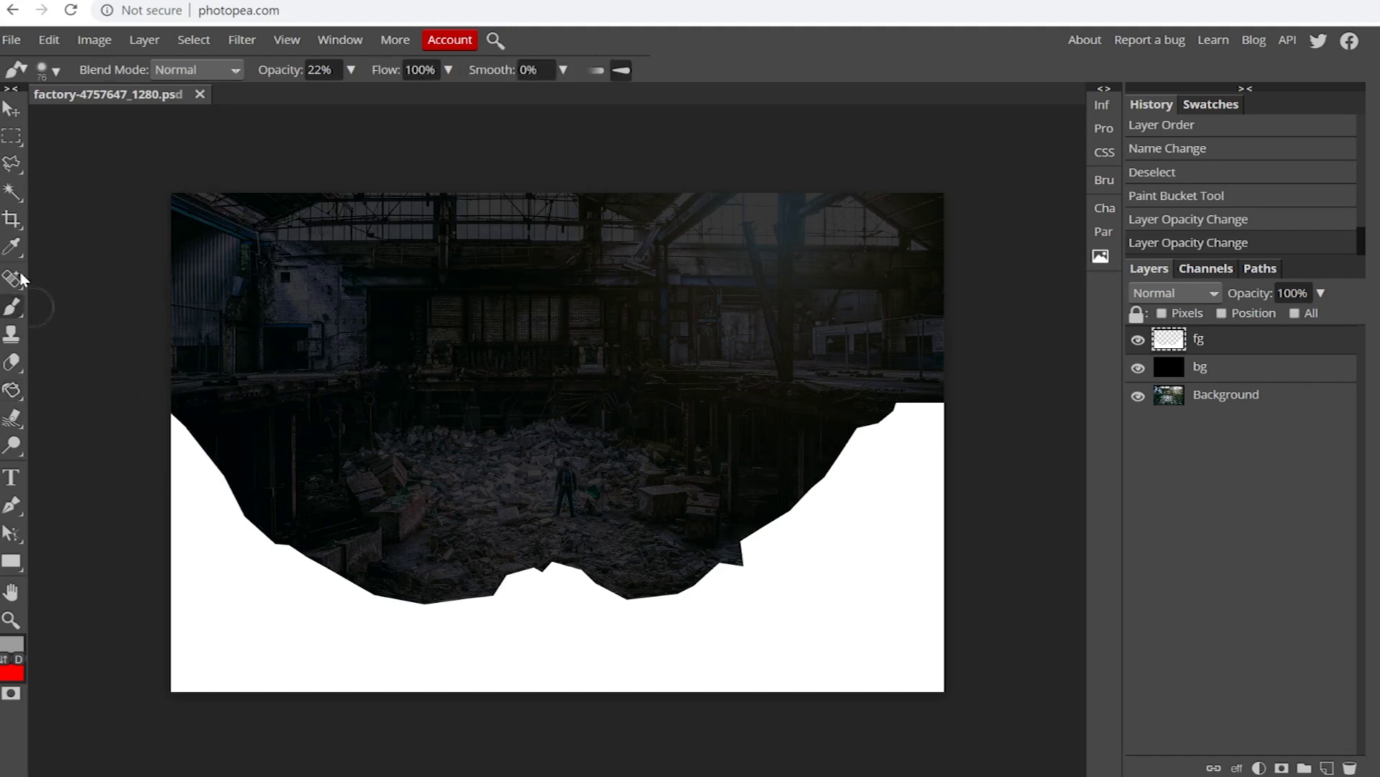
left_click(56, 72)
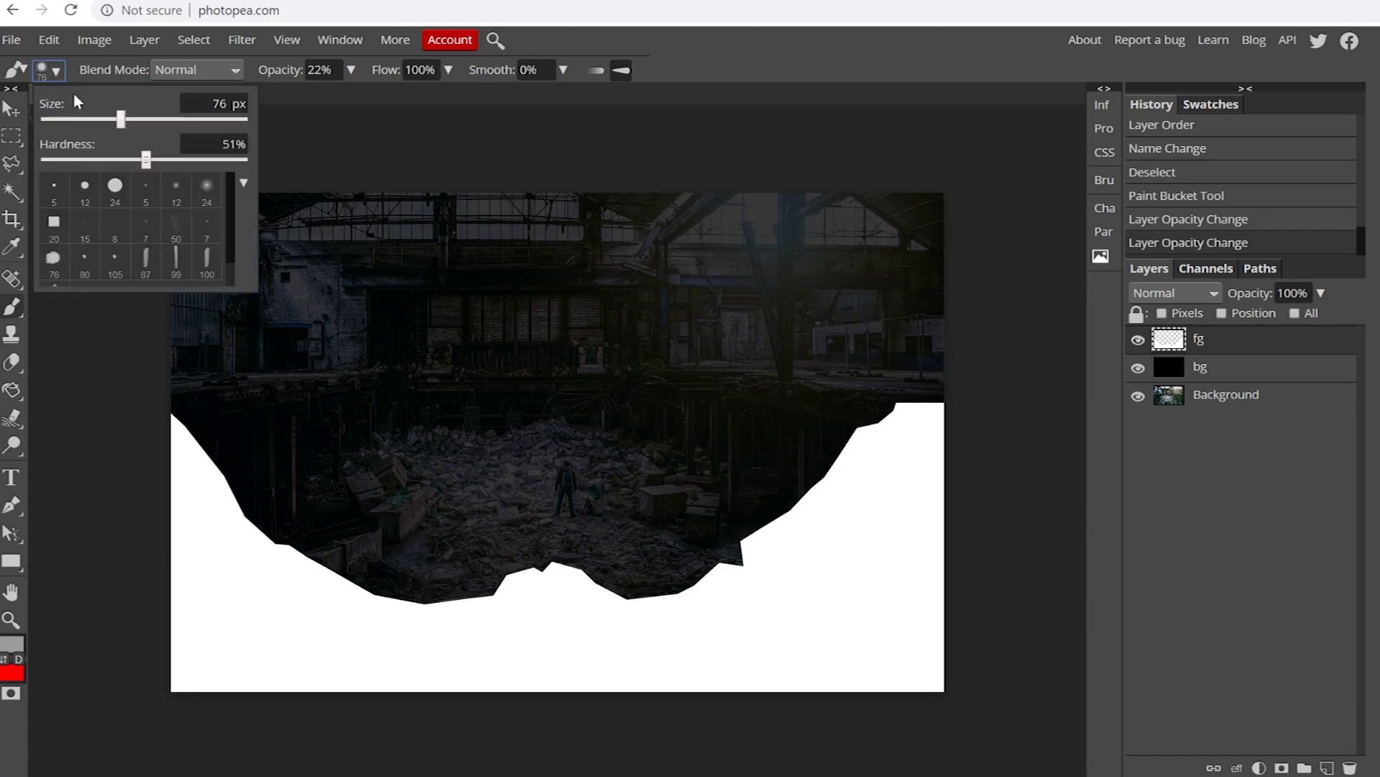
left_click_drag(120, 119, 77, 119)
left_click_drag(84, 120, 88, 120)
- Dab grey over the rubble on bg, then raise bg opacity to 100%
left_click(1172, 367)
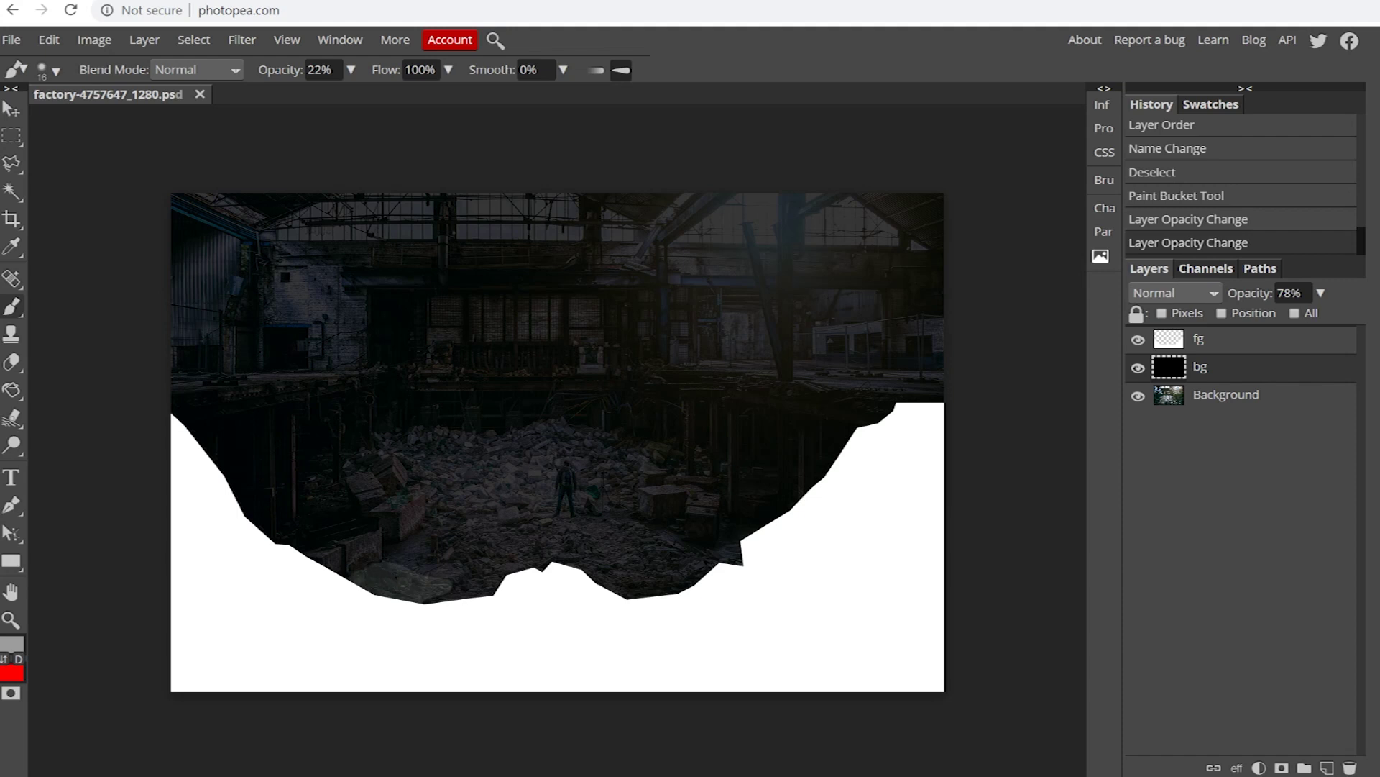
left_click(915, 503)
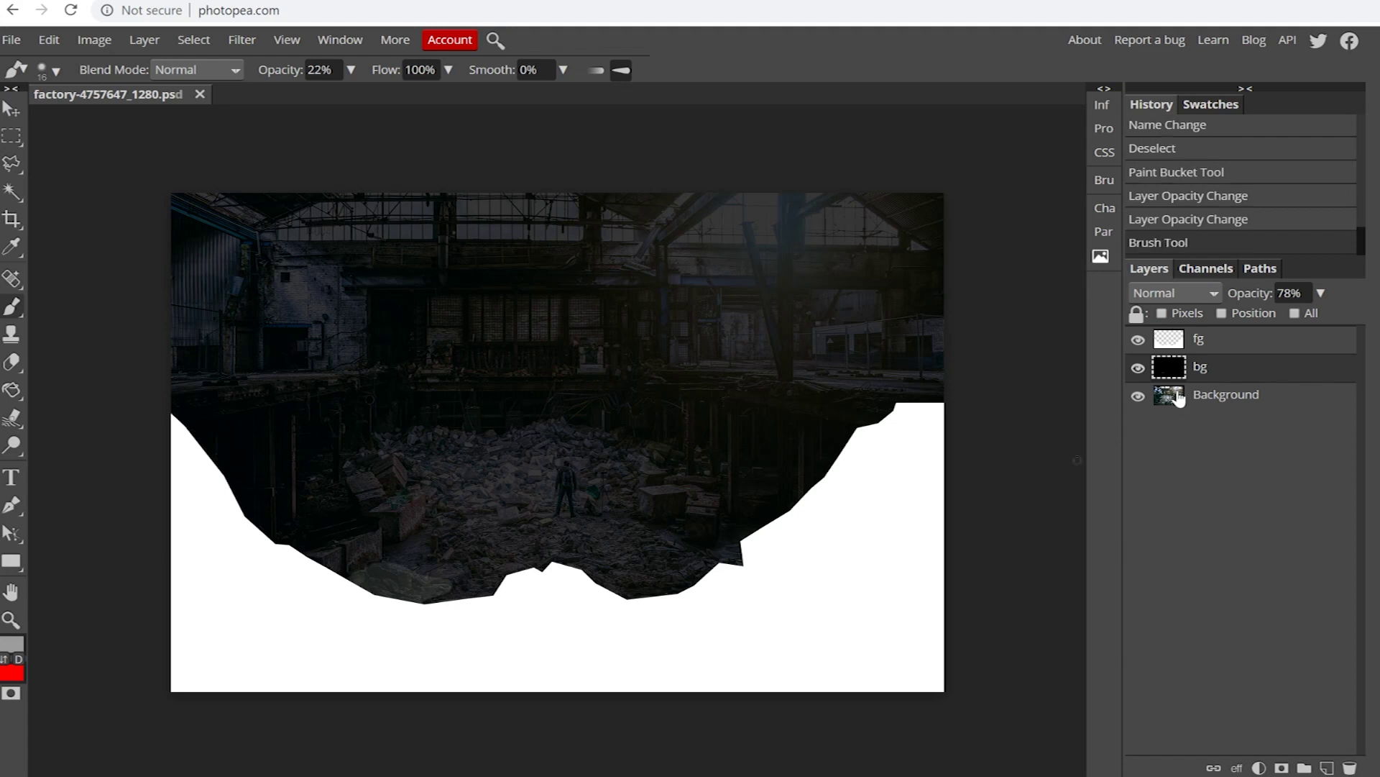
left_click(1321, 293)
left_click_drag(1309, 325, 1327, 328)
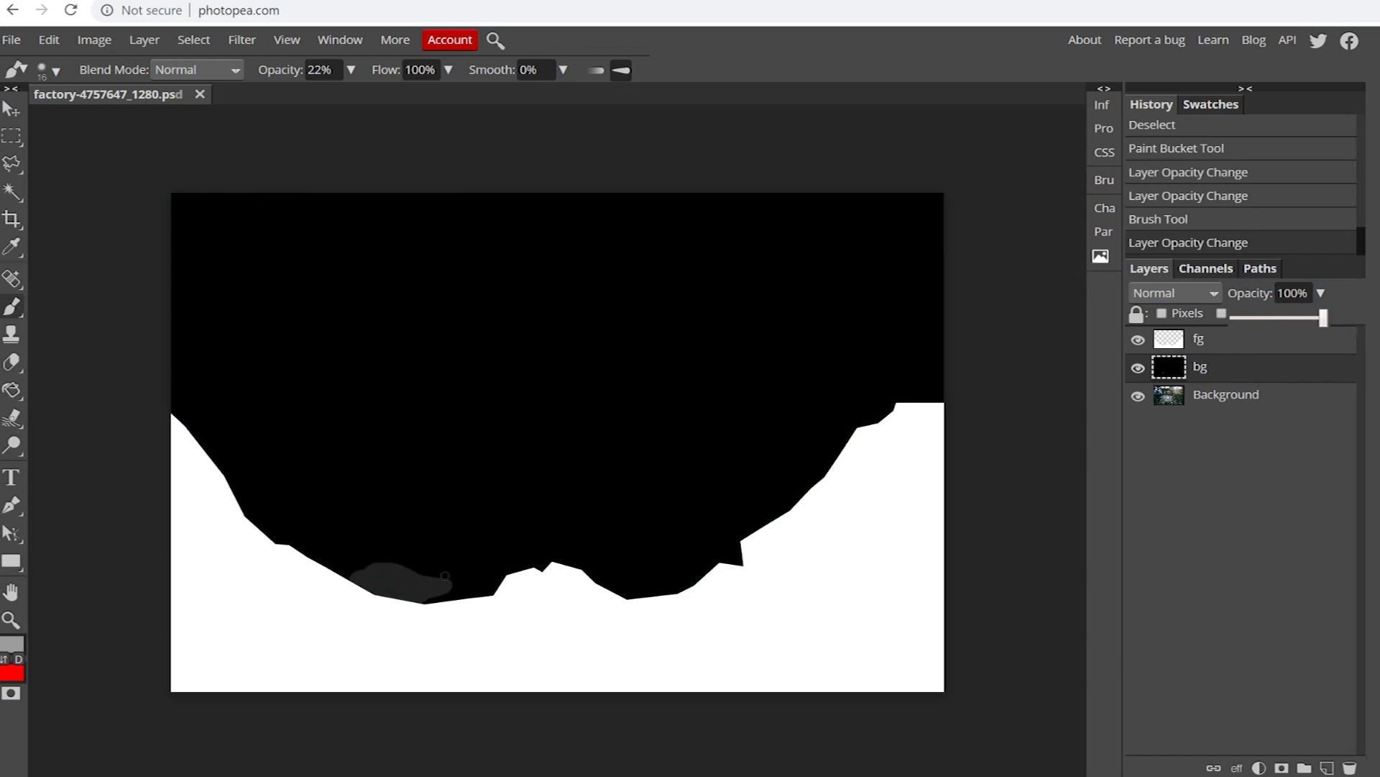
- Brush lighter grey d1d1d1 over the patch
left_click(13, 650)
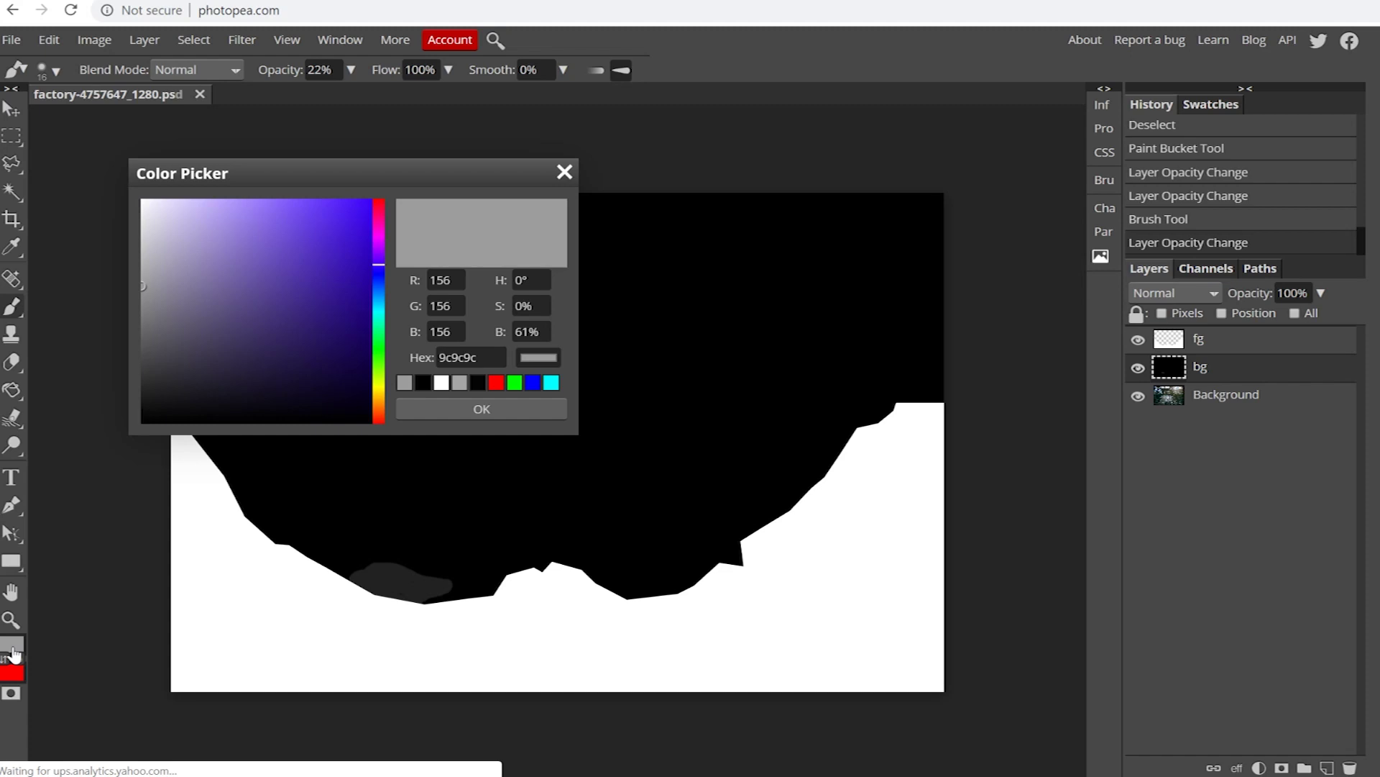
left_click_drag(143, 286, 137, 244)
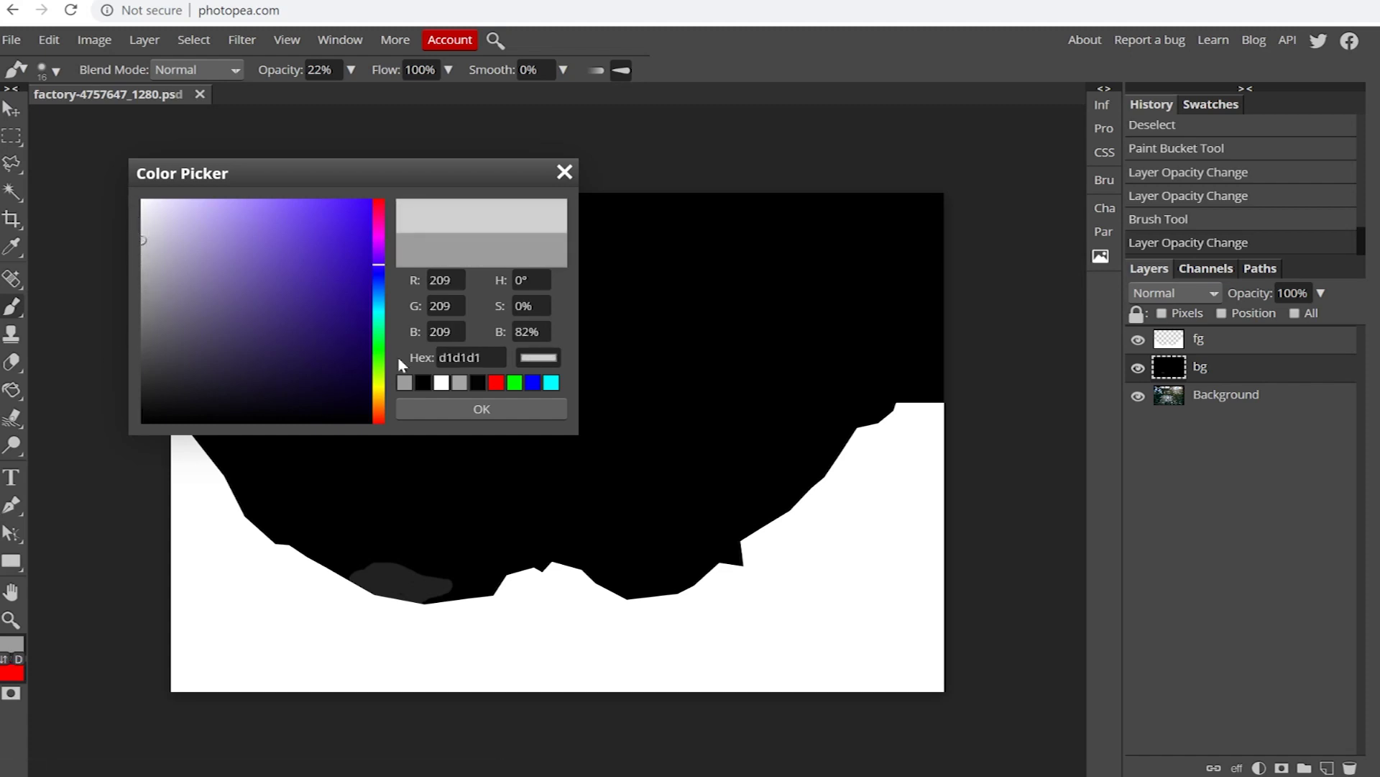
left_click(472, 409)
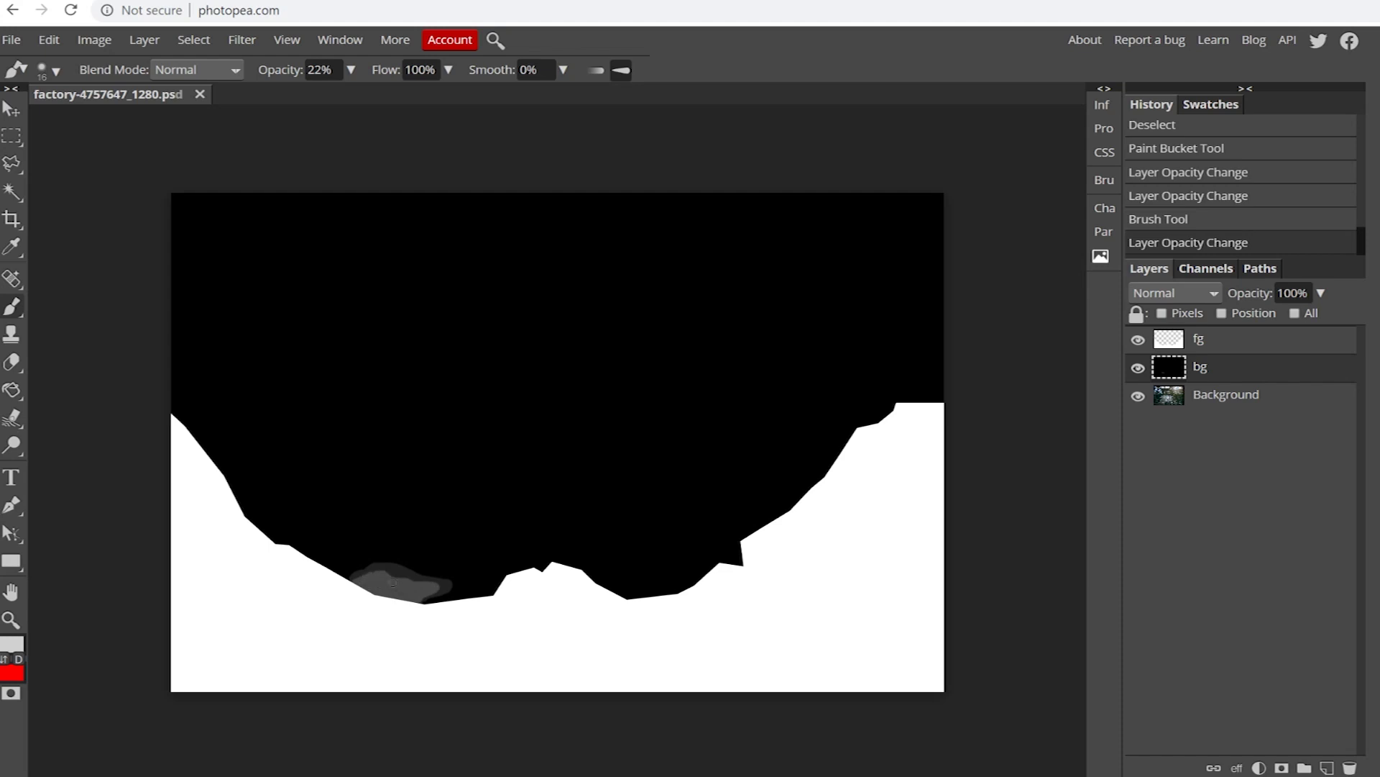
left_click(158, 639)
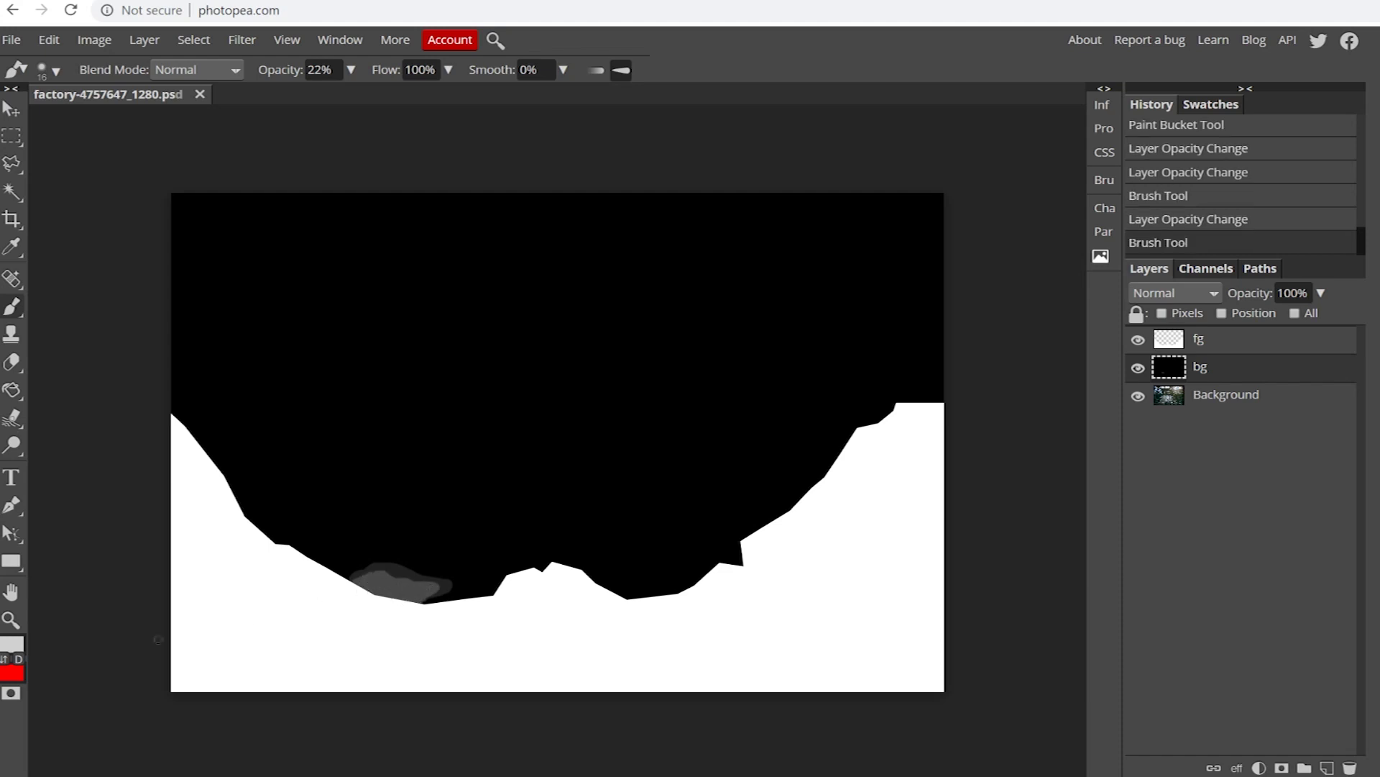
- Brush near-white e7e7e7 over the patch's centre
left_click(13, 643)
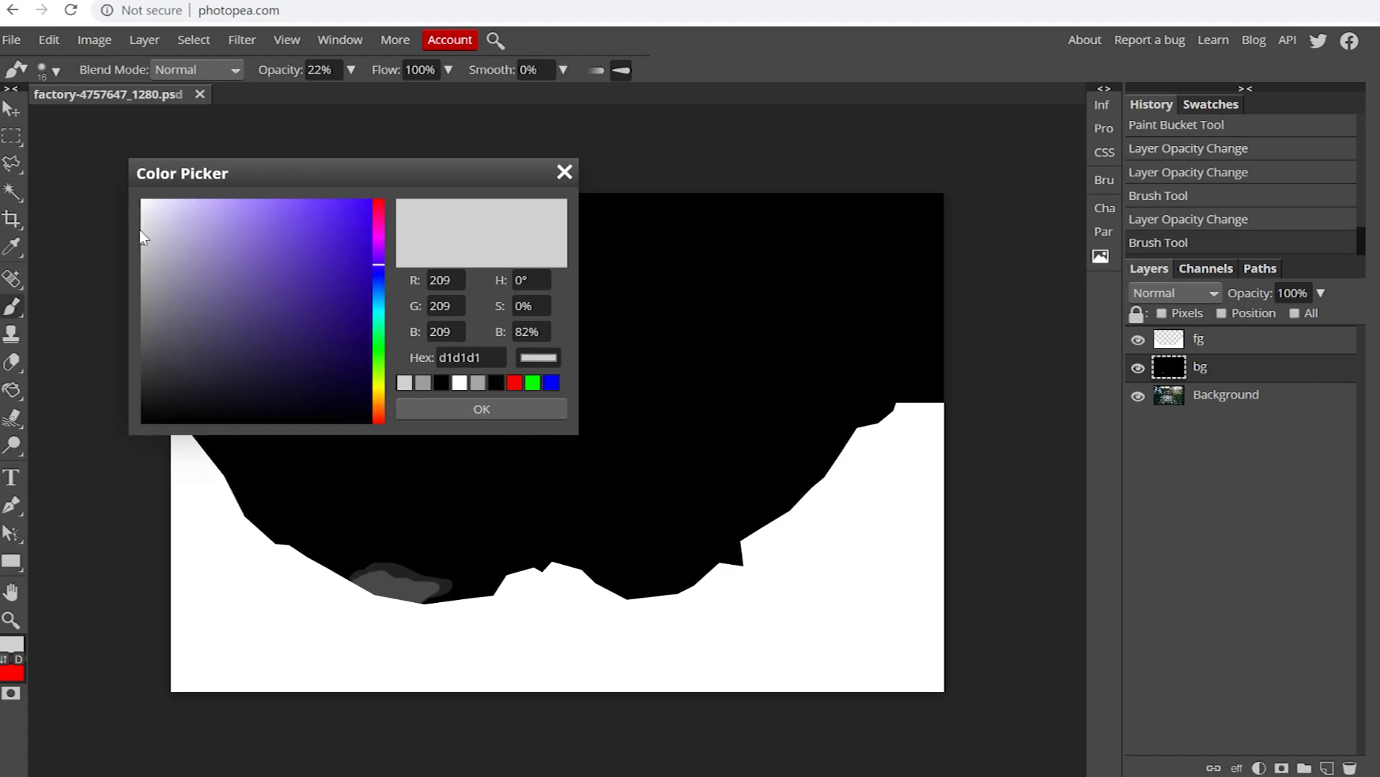
left_click_drag(143, 241, 142, 221)
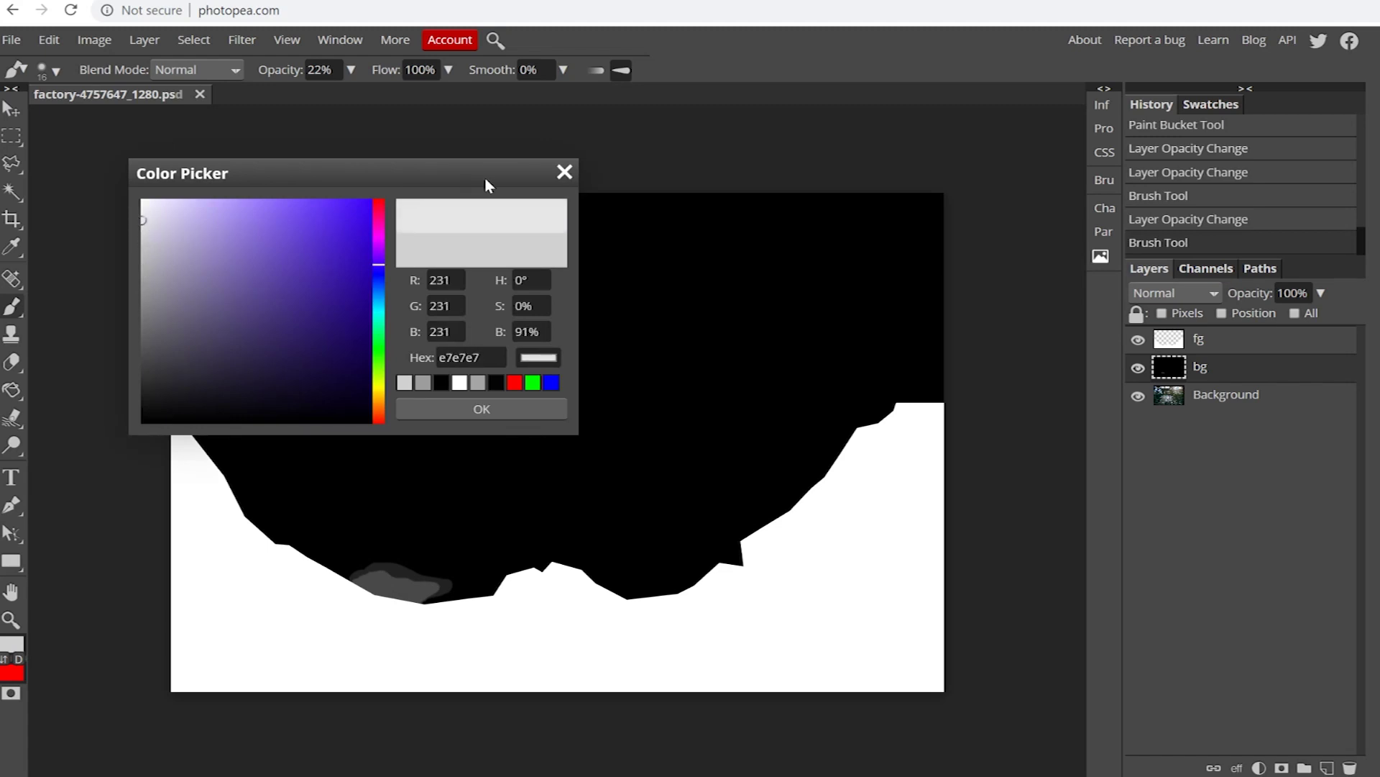
left_click(499, 408)
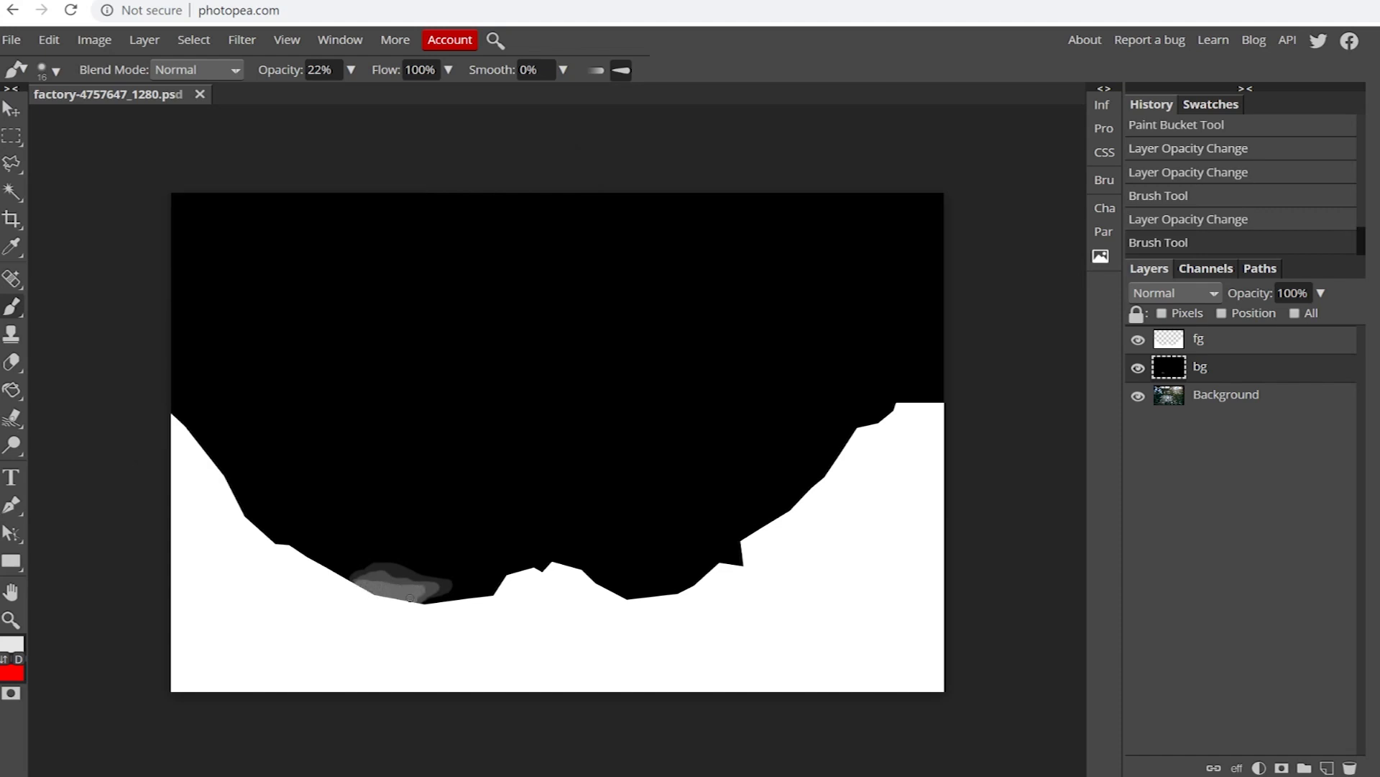
left_click(387, 591)
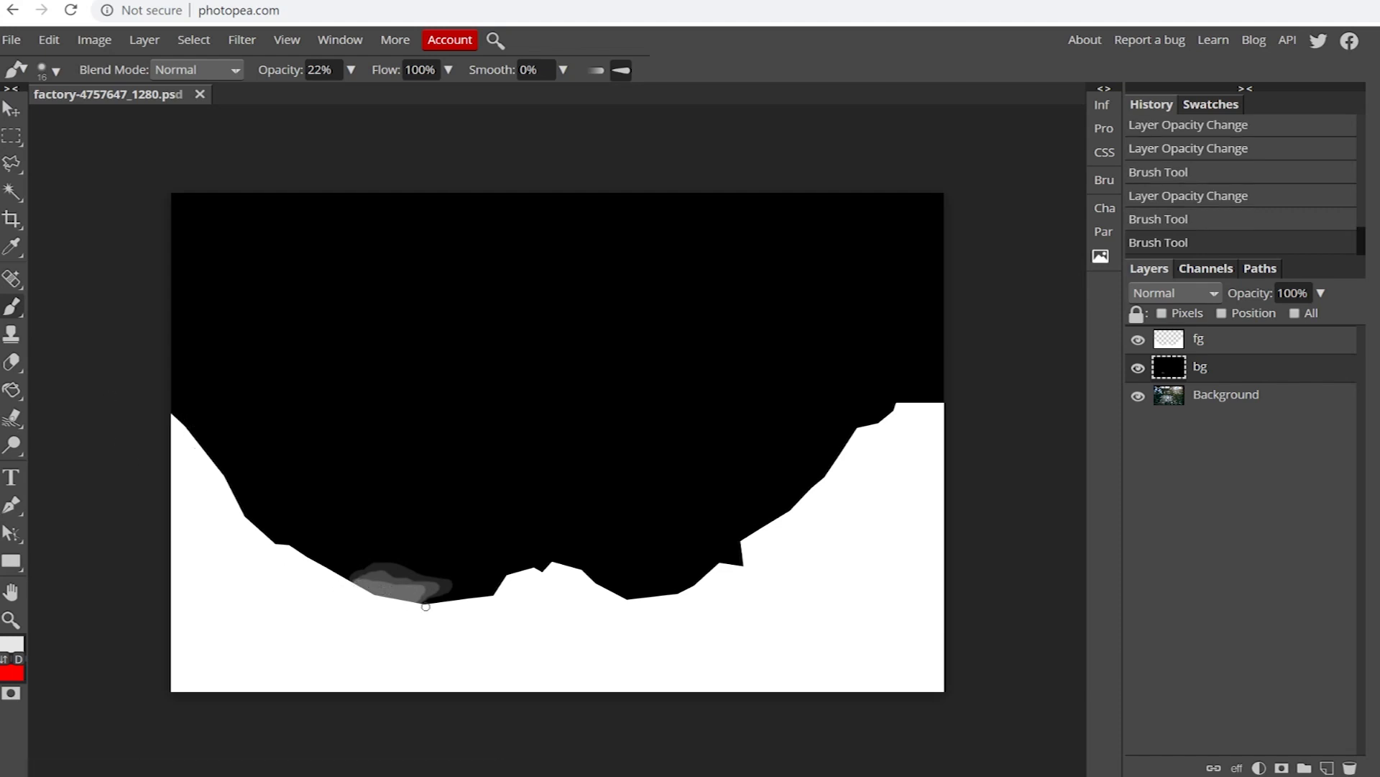
- Magic-wand select the white foreground area on the fg layer
left_click(1179, 344)
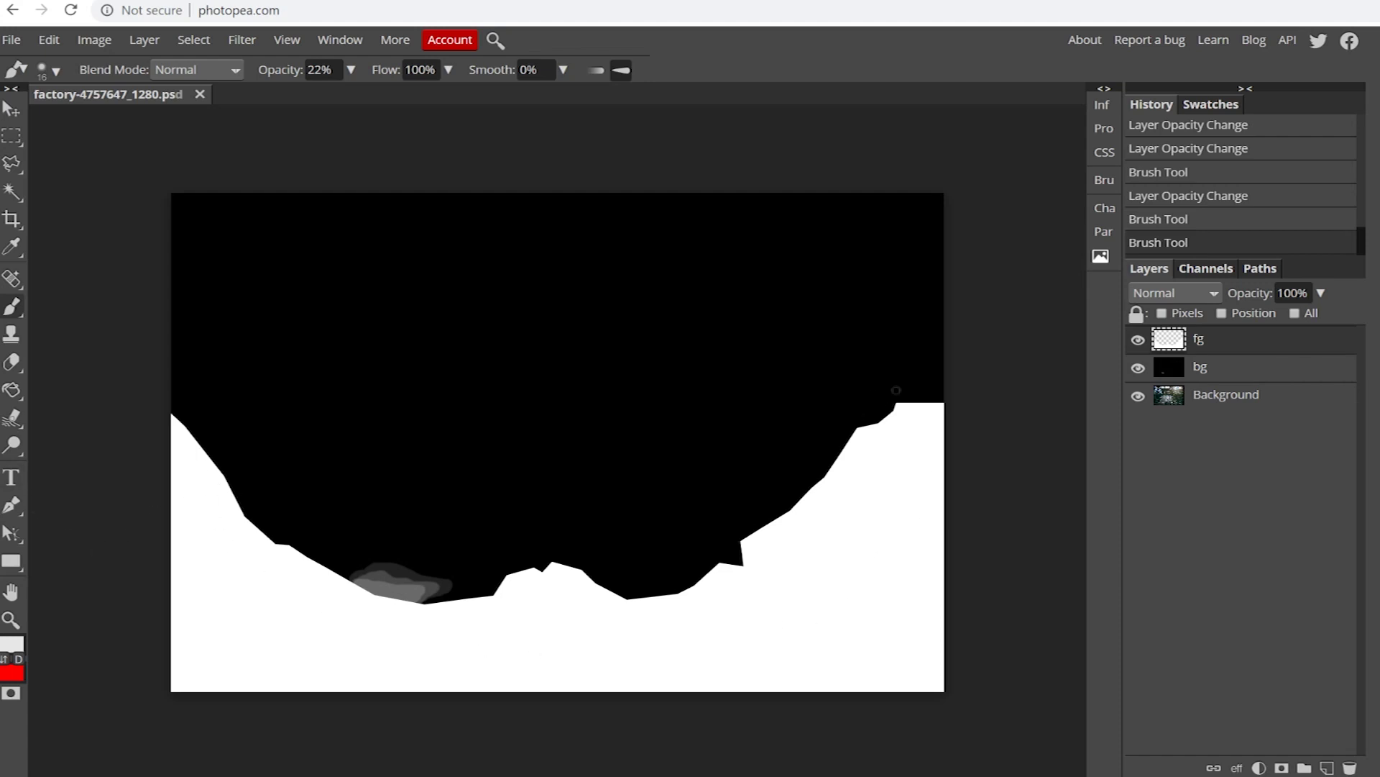
right_click(12, 191)
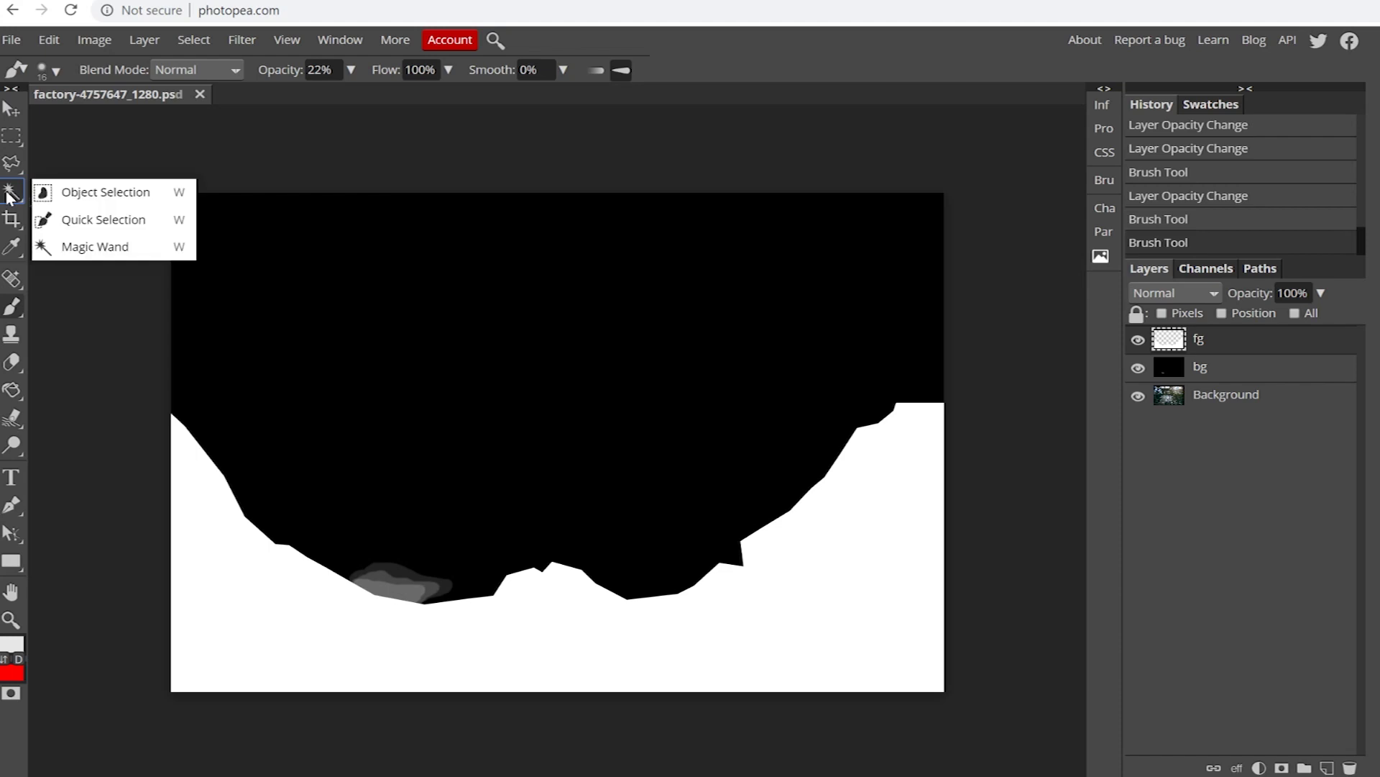
left_click(105, 249)
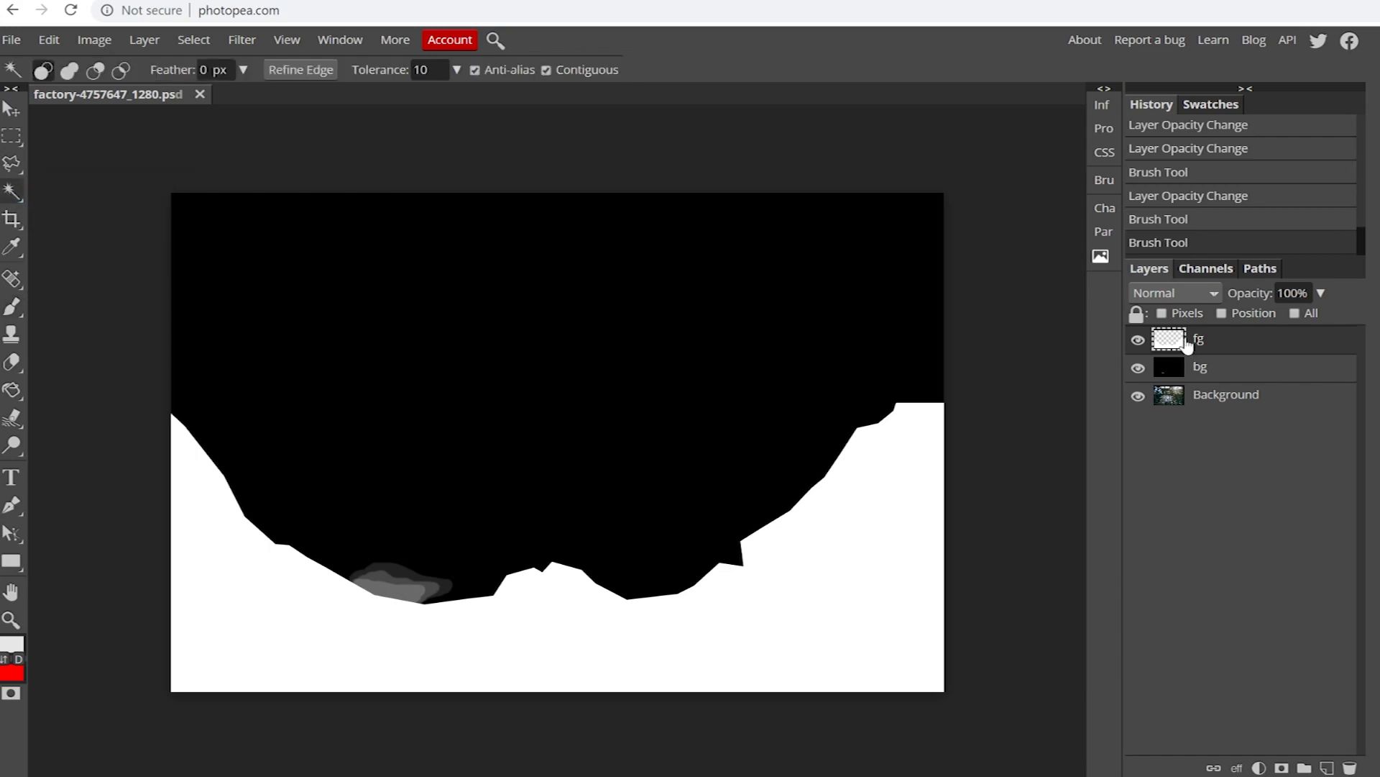
left_click(252, 579)
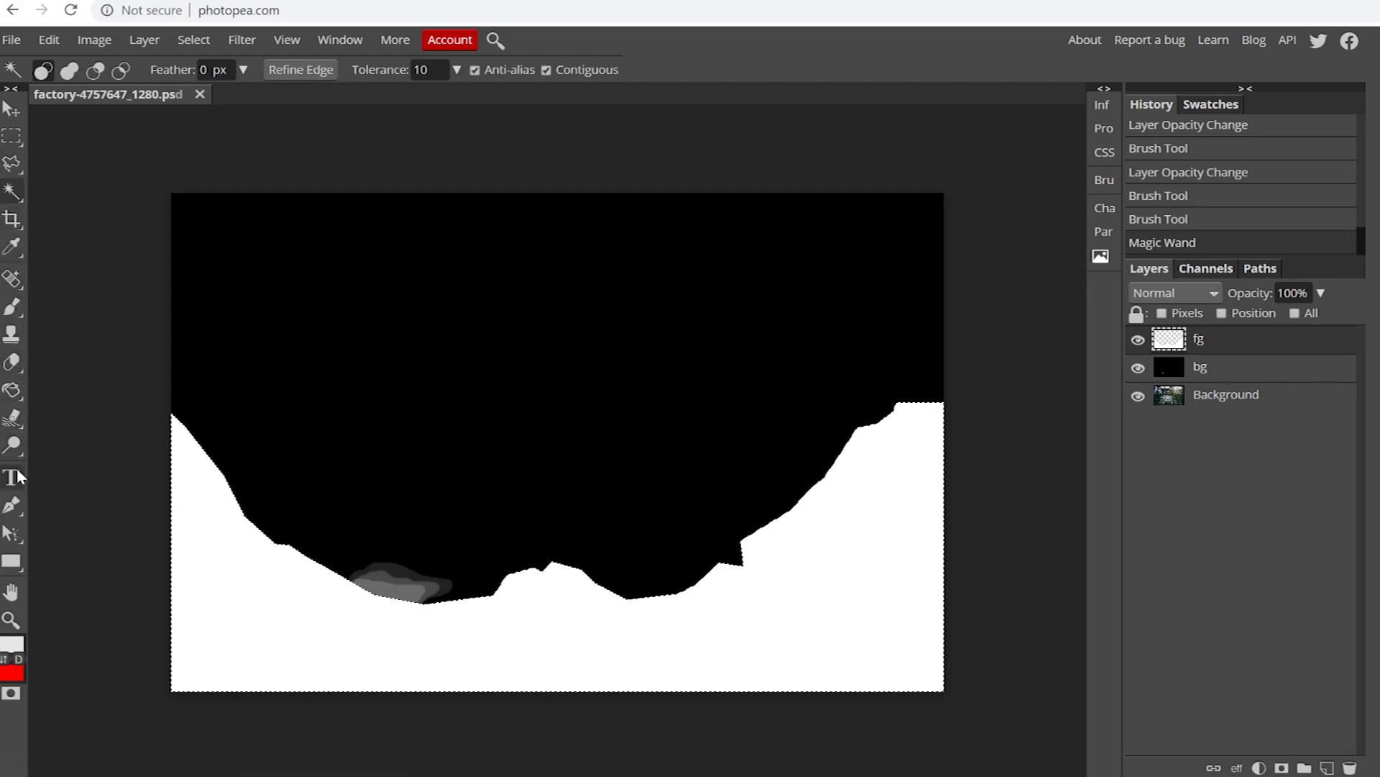
left_click(11, 308)
- Set the brush to 63 px at 100% opacity
left_click(59, 69)
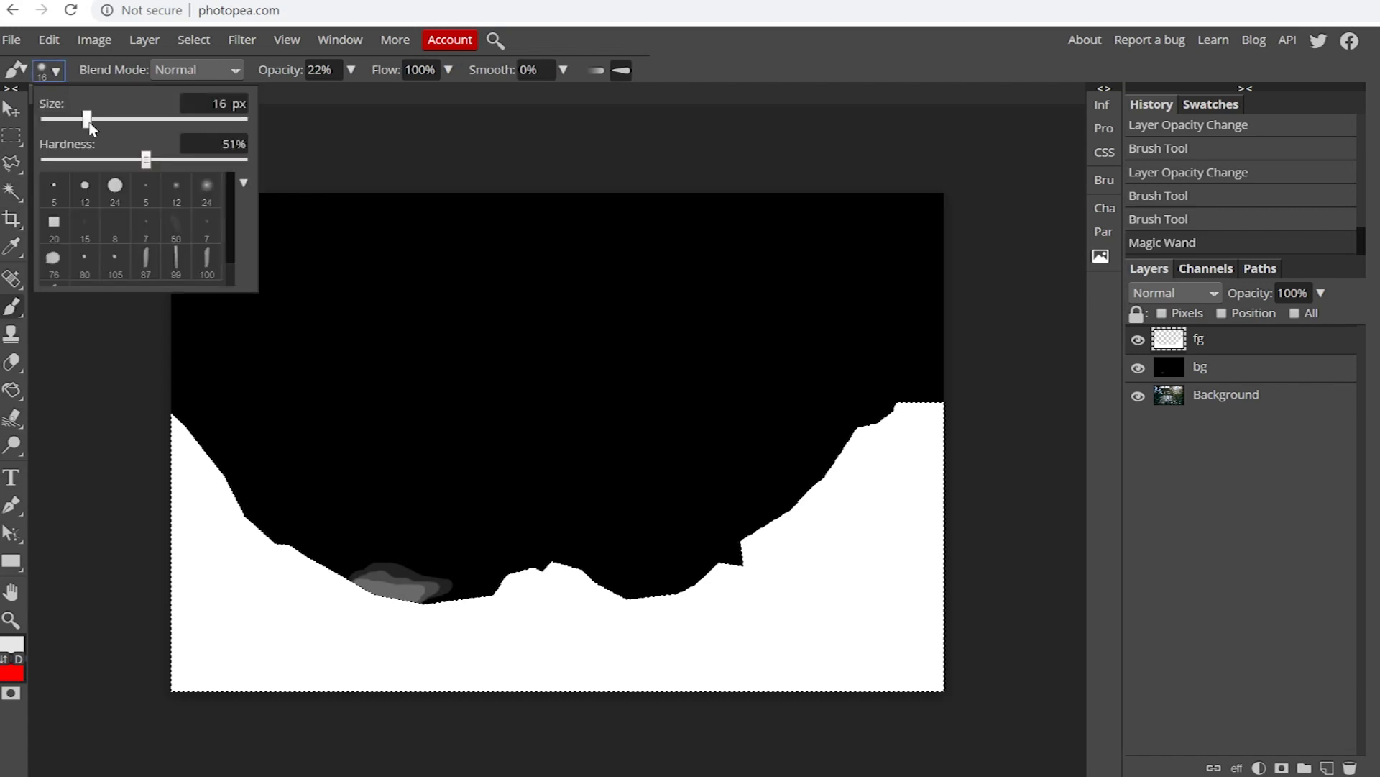
left_click_drag(86, 118, 116, 119)
left_click(172, 419)
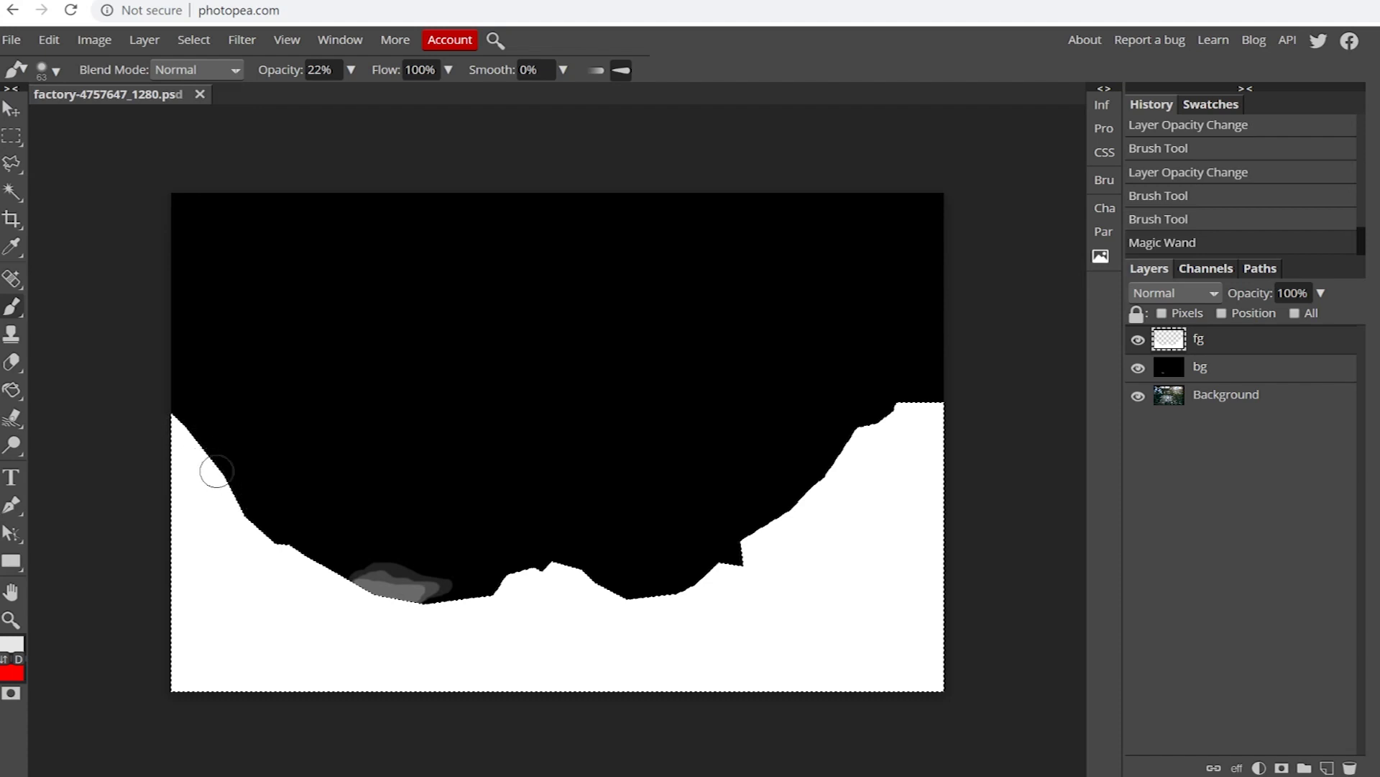
key("0")
- Switch the paint colour to dark grey 1e1e1e and undo the trial edge stroke
left_click(11, 646)
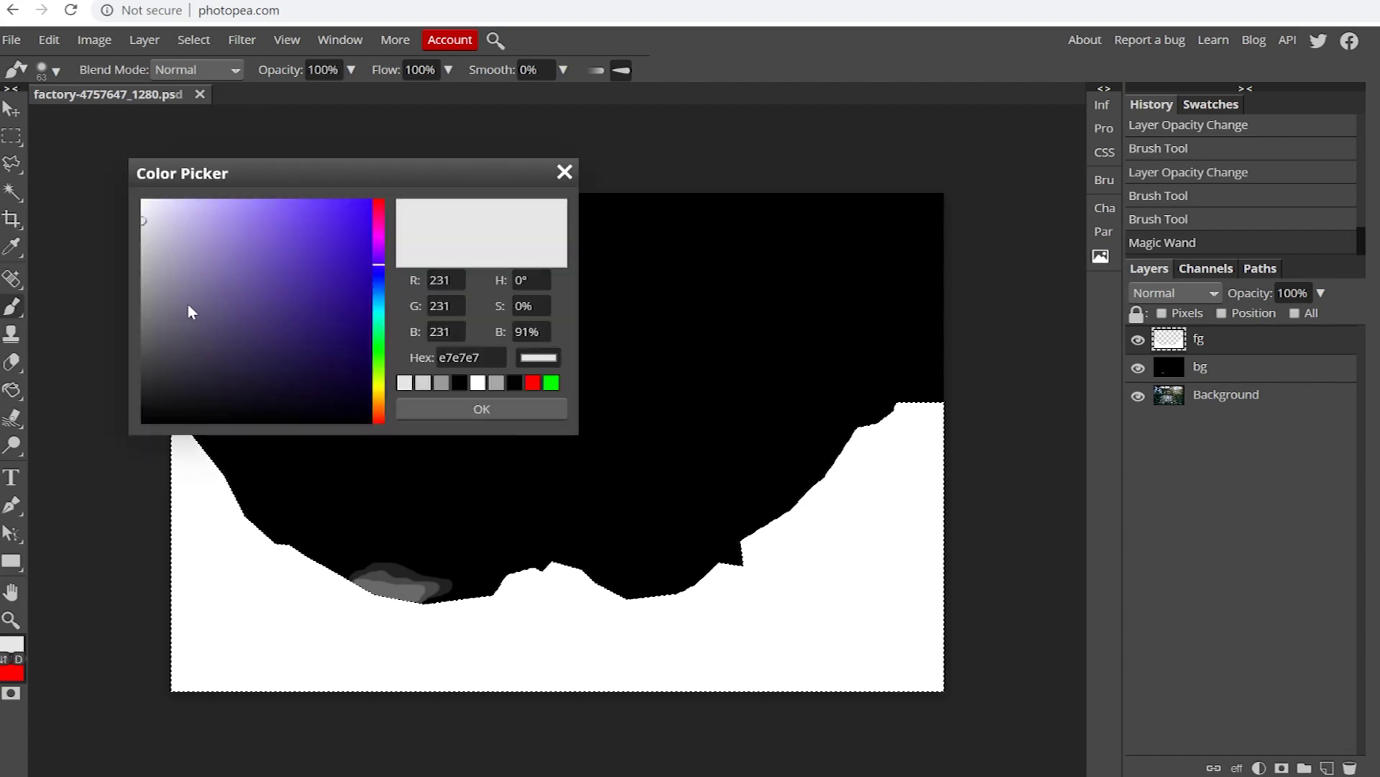
mouse_move(187, 304)
left_mouse_down()
mouse_move(131, 330)
mouse_move(120, 397)
mouse_move(168, 416)
mouse_move(268, 526)
mouse_move(332, 573)
mouse_move(446, 602)
mouse_move(555, 569)
mouse_move(647, 585)
mouse_move(710, 566)
left_mouse_up()
left_click(502, 408)
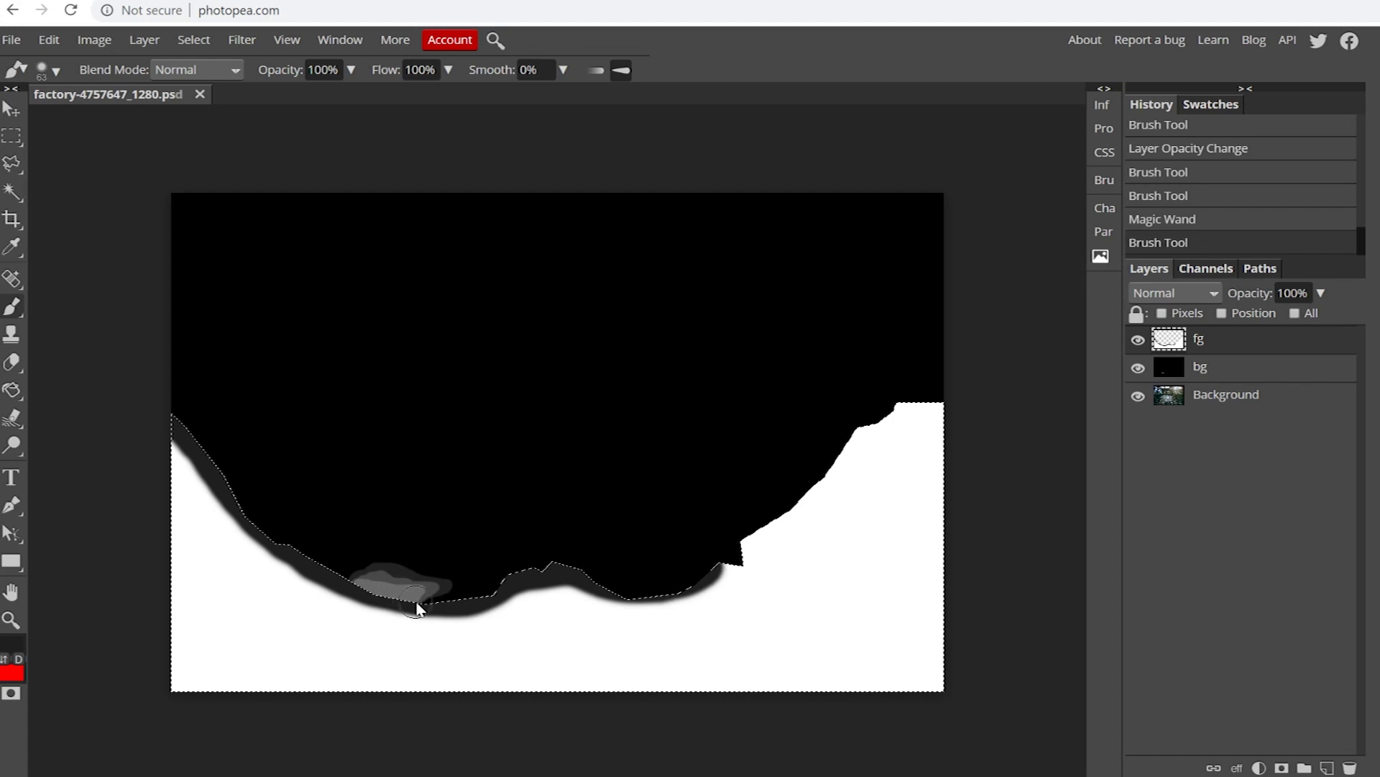
key("ctrl+z")
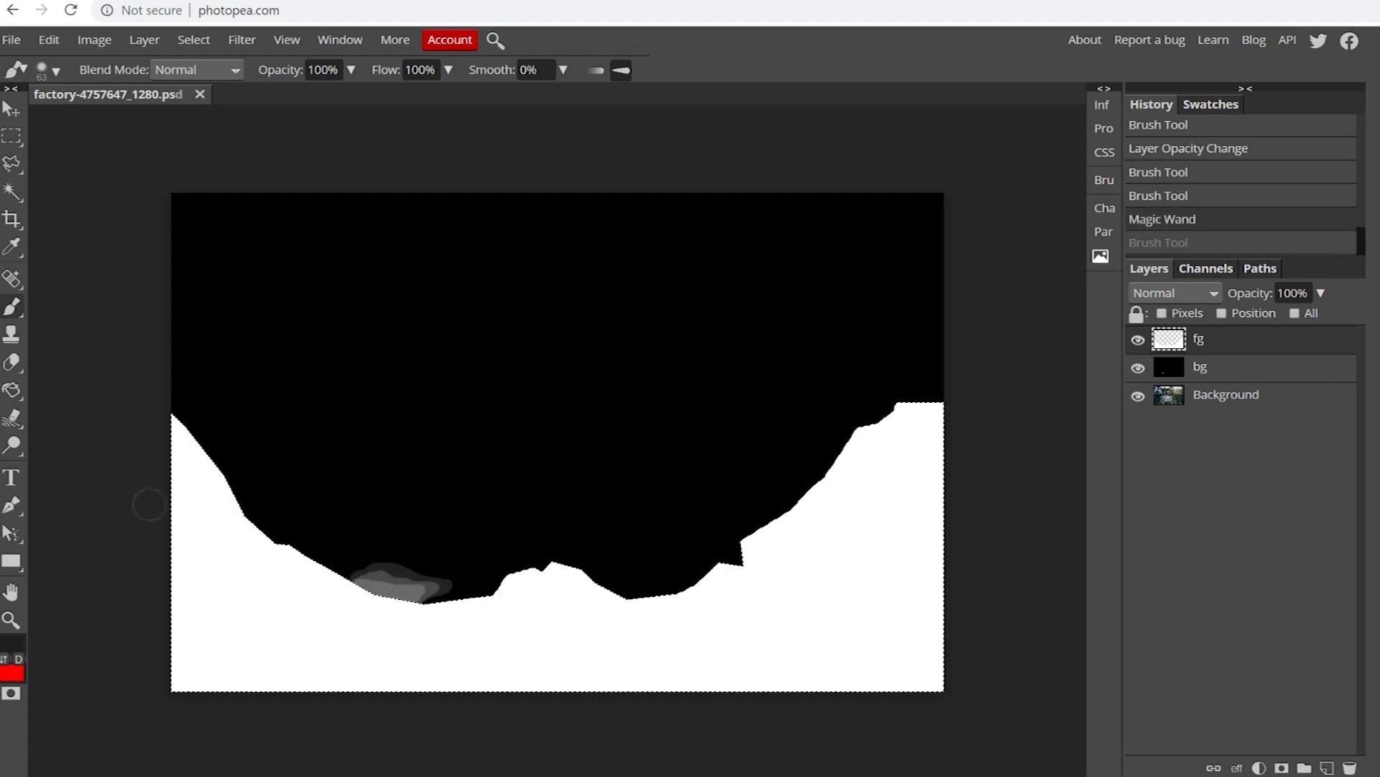
- Set the paint colour to grey 858585 and brush opacity to 58%
left_click(22, 646)
mouse_move(161, 361)
left_mouse_down()
mouse_move(148, 362)
mouse_move(135, 304)
left_mouse_up()
left_click(477, 410)
left_click(351, 69)
left_click_drag(343, 99, 317, 97)
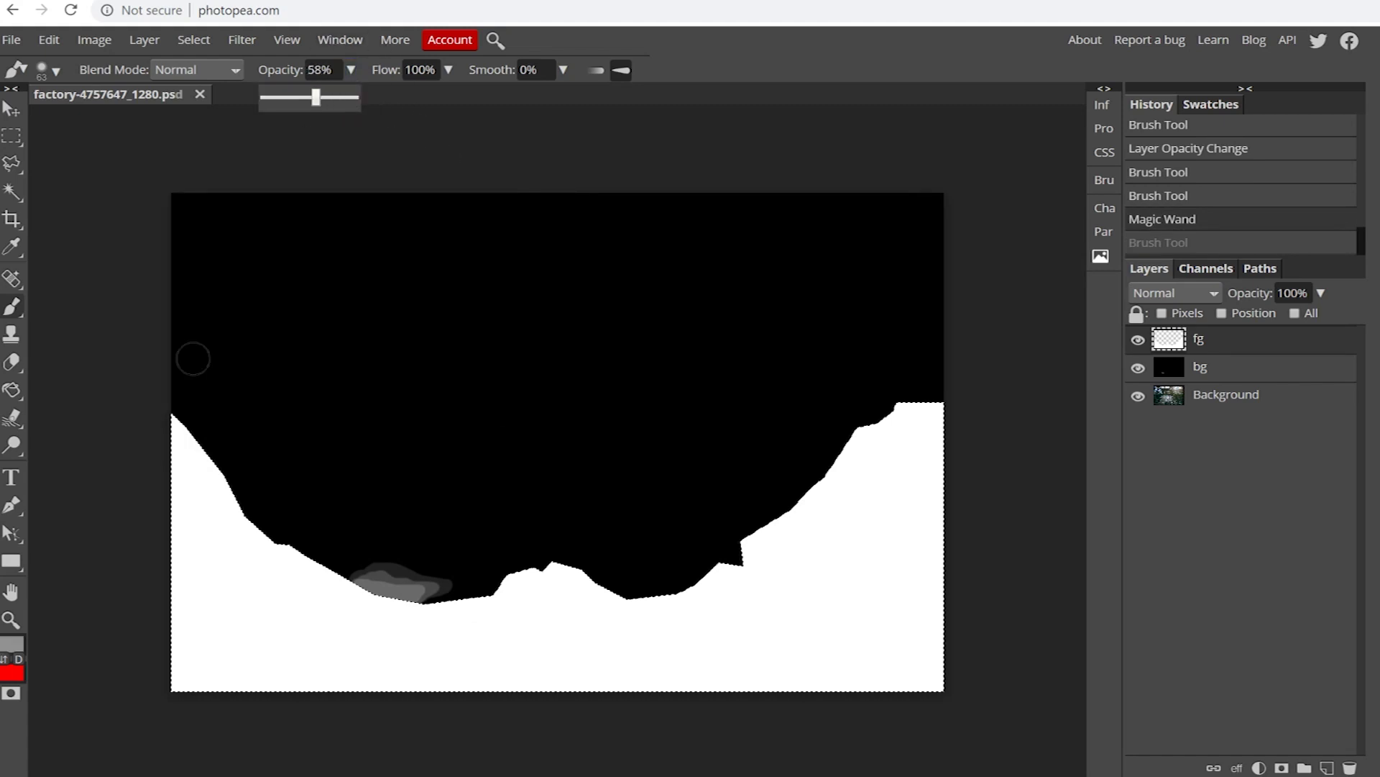
left_click(183, 427)
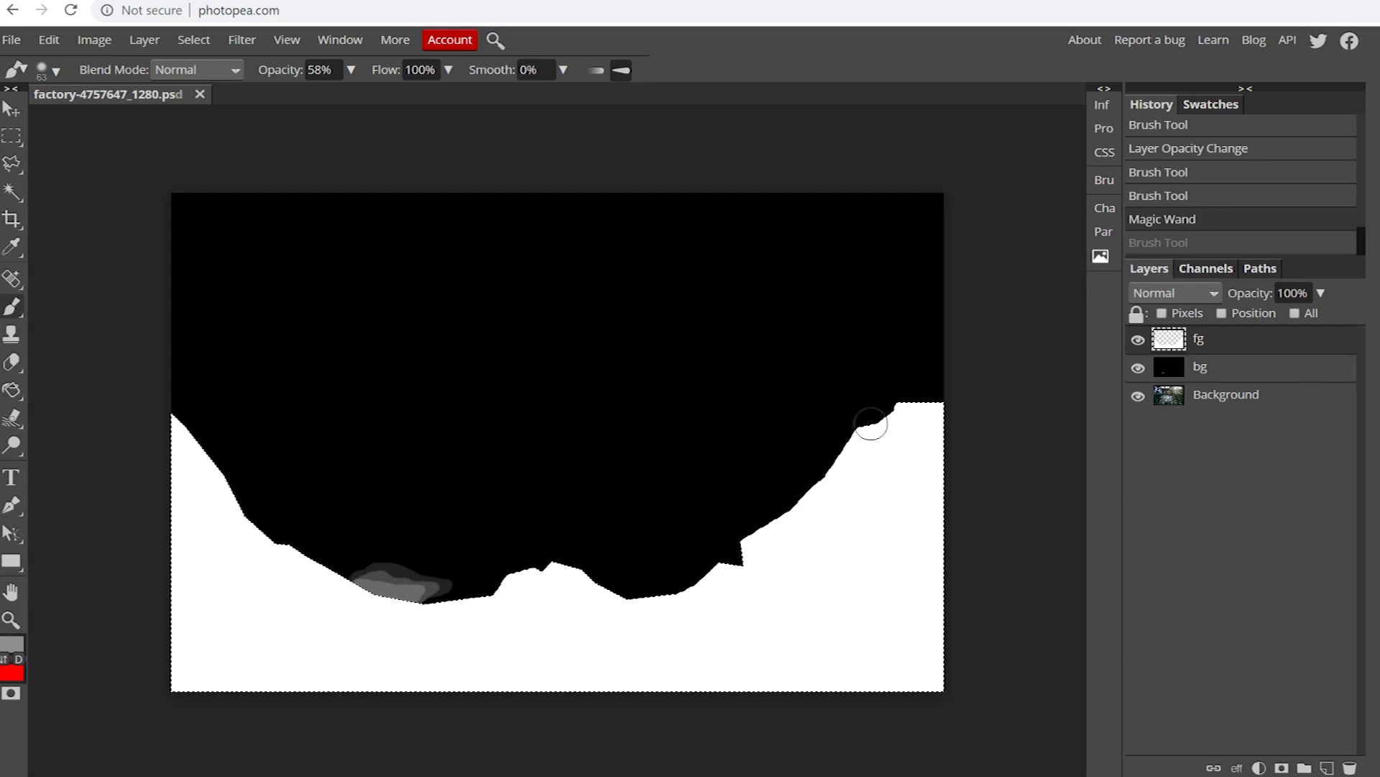
- Brush grey strokes along the white/black boundary across both slopes and the central dip
mouse_move(173, 414)
left_mouse_down()
mouse_move(276, 538)
mouse_move(403, 604)
mouse_move(495, 599)
mouse_move(518, 566)
mouse_move(554, 562)
mouse_move(650, 596)
mouse_move(719, 571)
mouse_move(744, 541)
left_mouse_up()
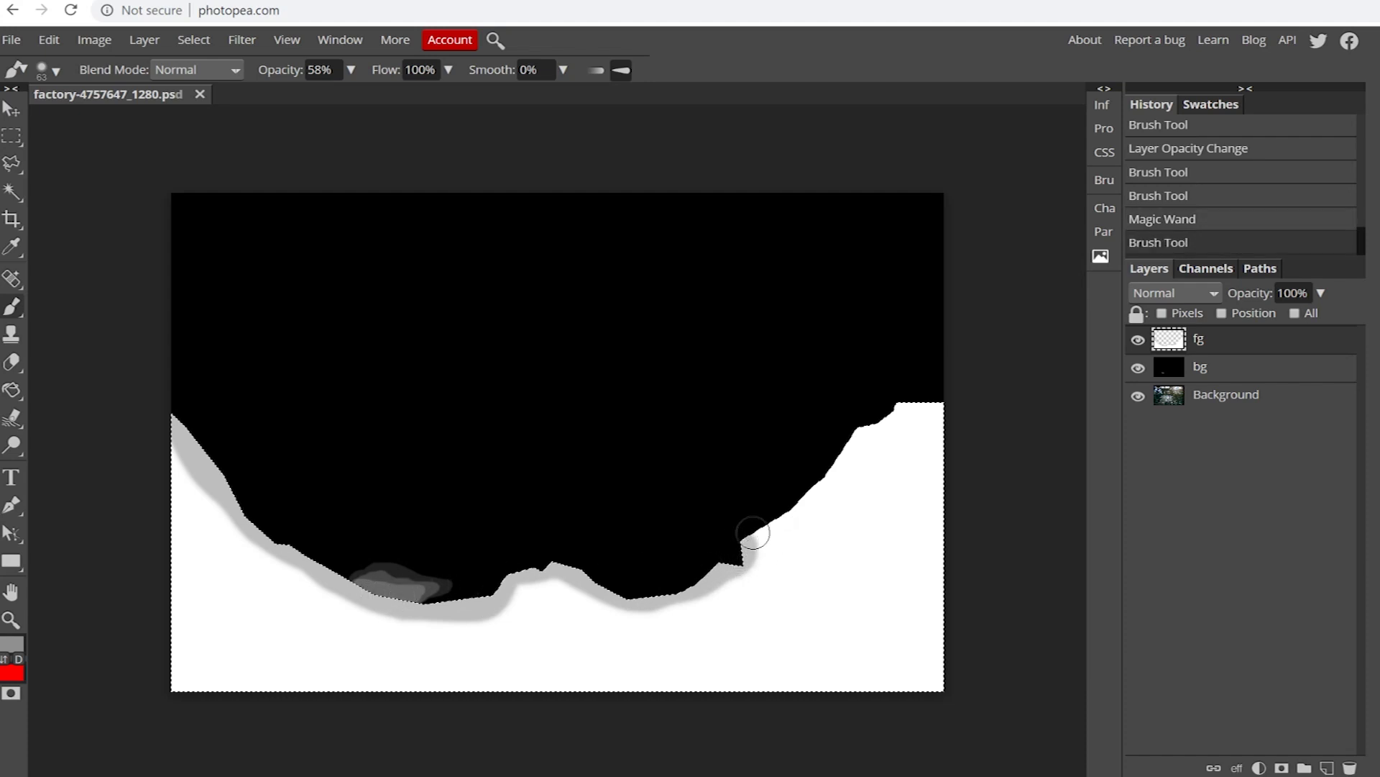
mouse_move(768, 520)
left_mouse_down()
mouse_move(822, 478)
mouse_move(849, 430)
mouse_move(938, 404)
left_mouse_up()
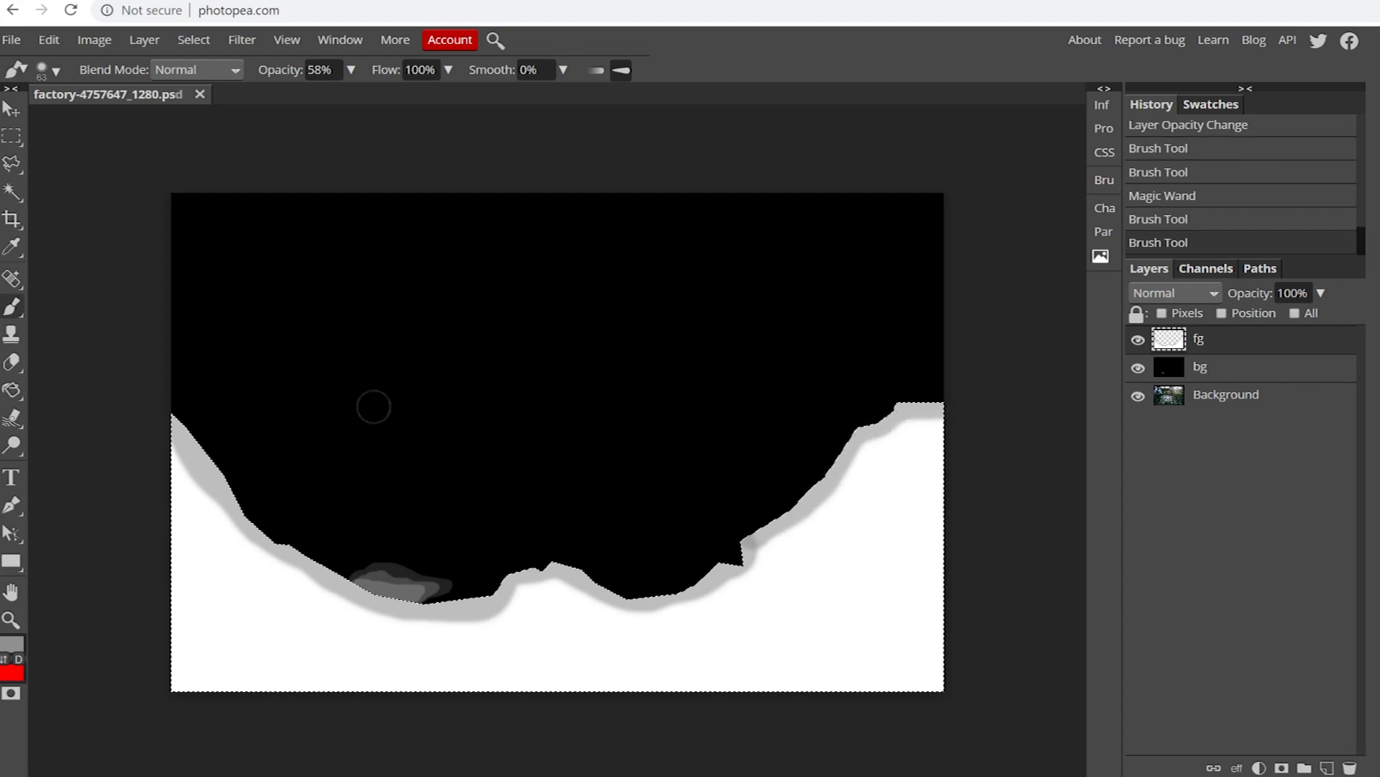
left_click(157, 418)
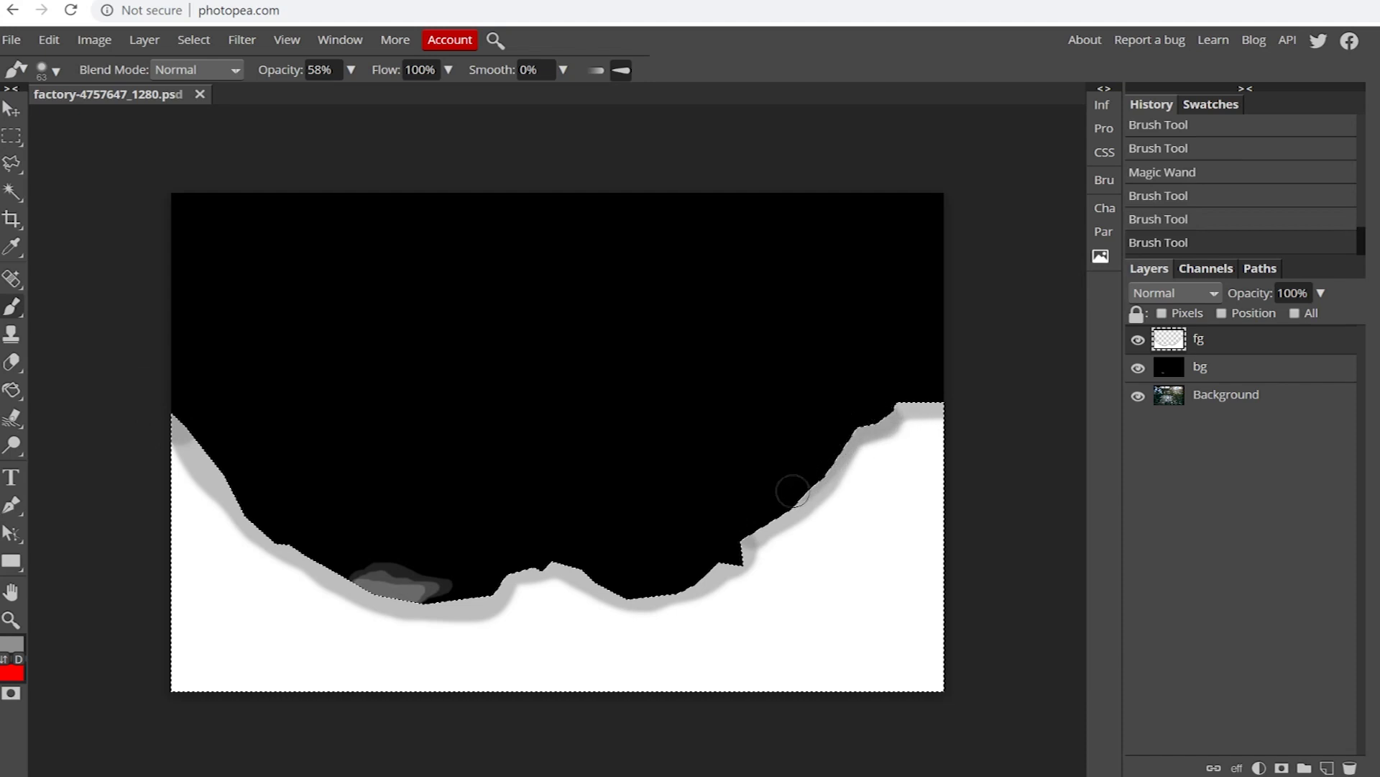
left_click_drag(792, 491, 733, 528)
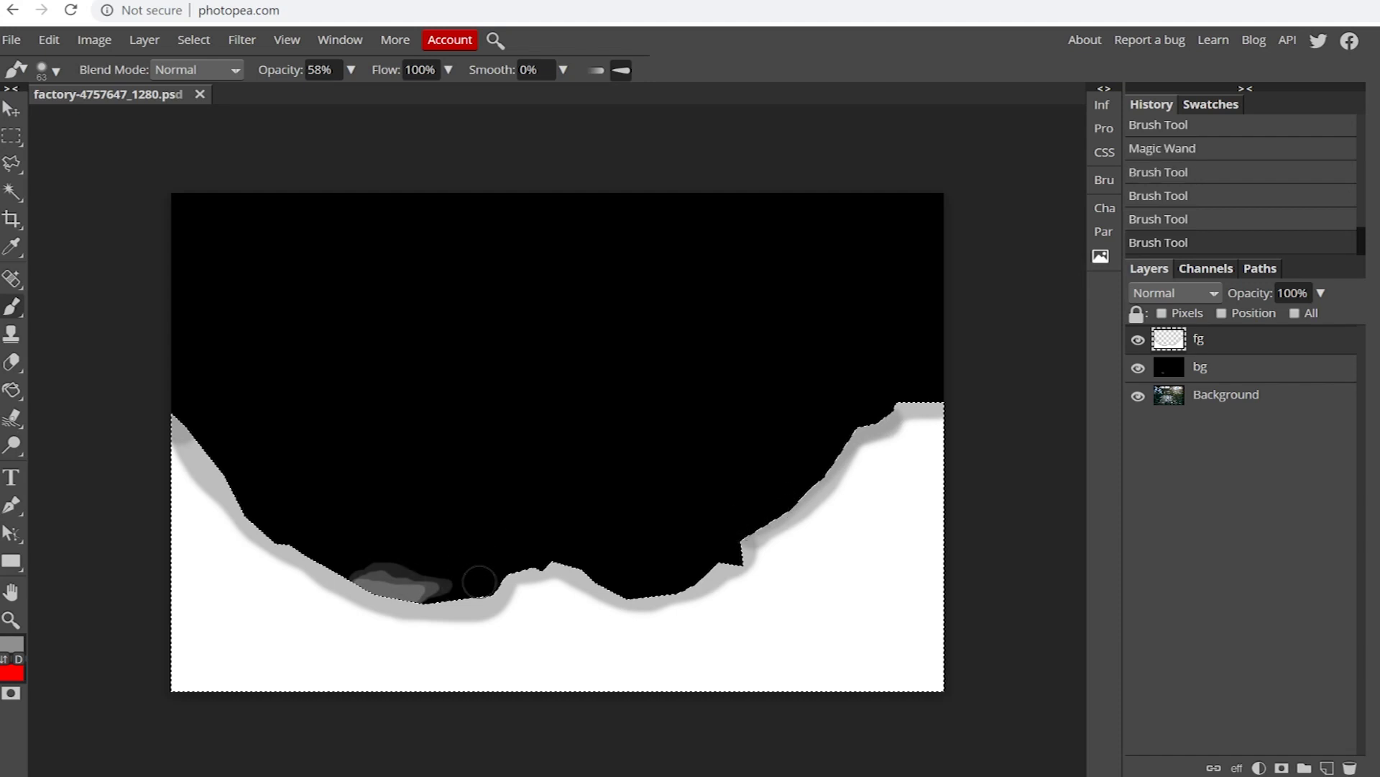
left_click_drag(504, 568, 427, 595)
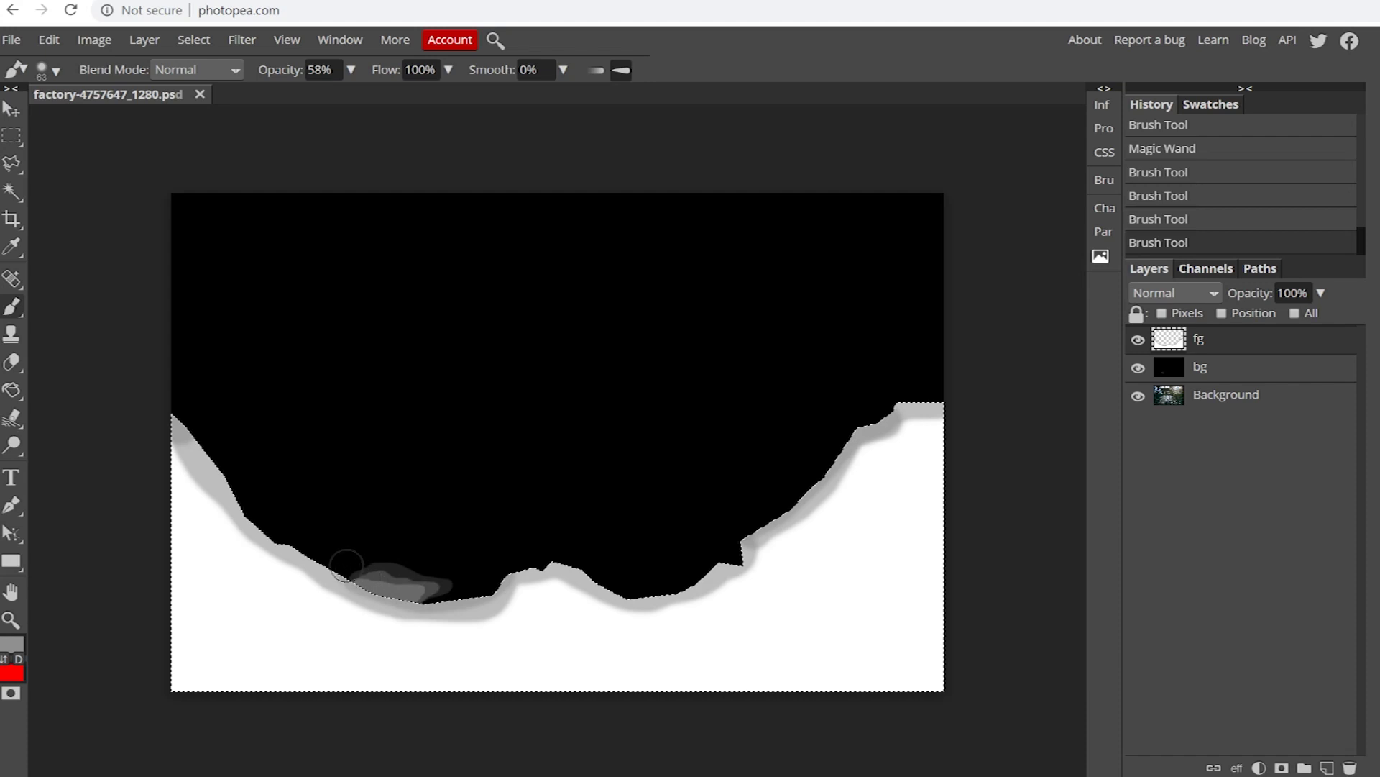
left_click(242, 468)
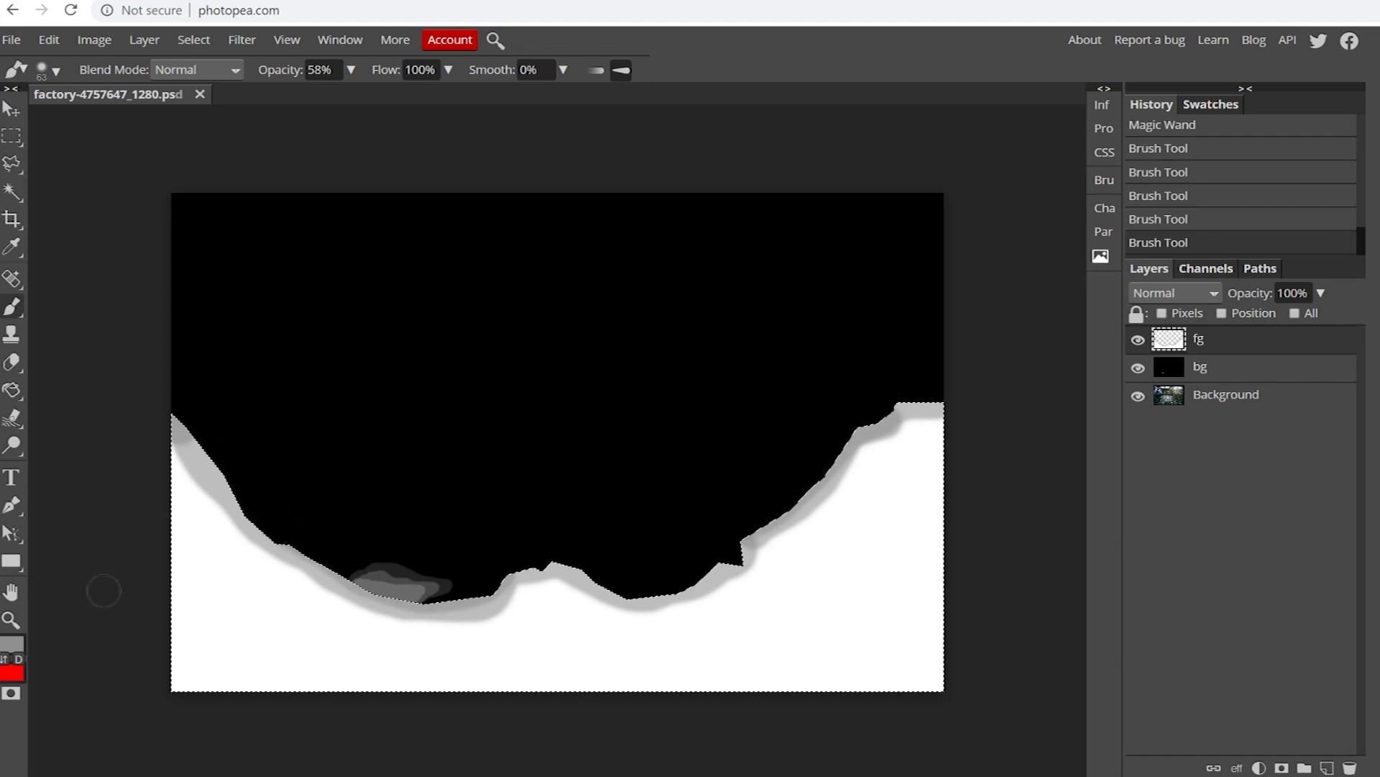
left_click(351, 70)
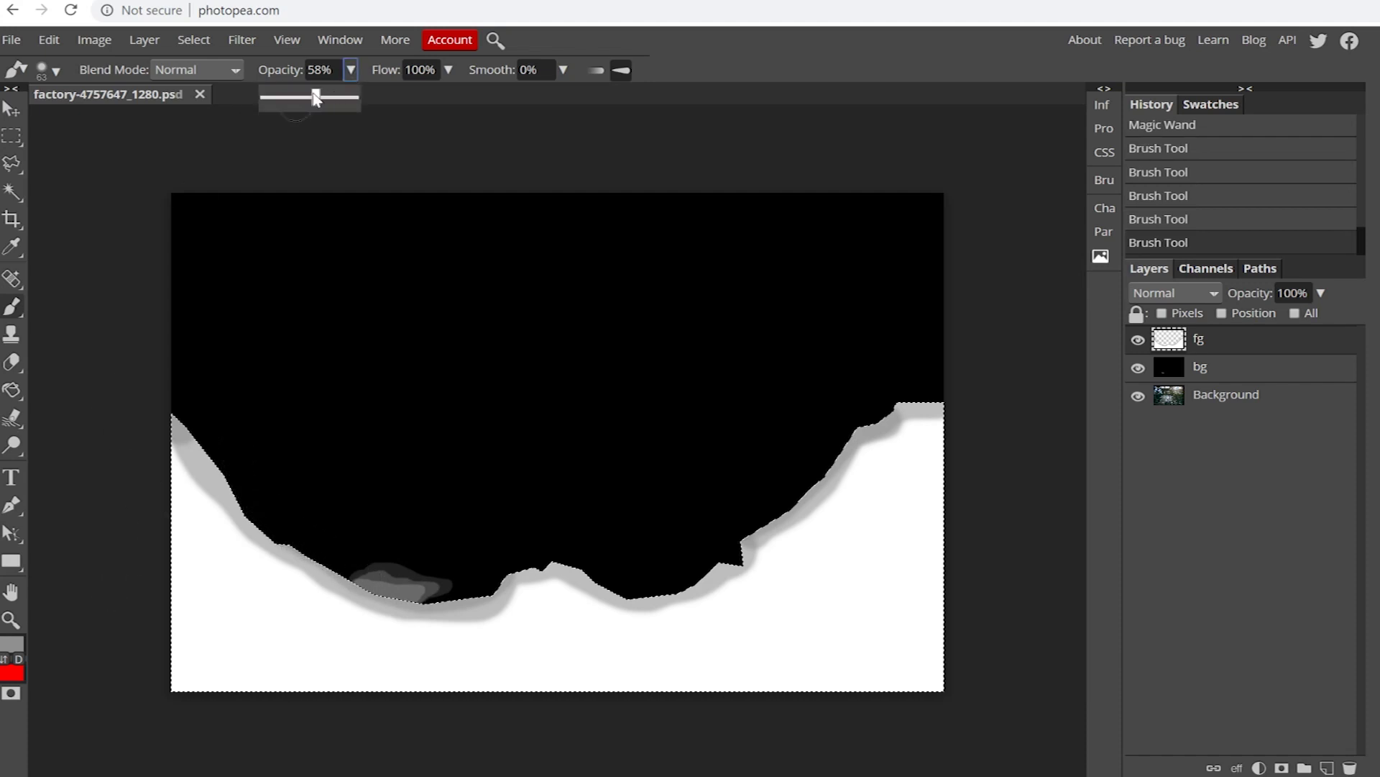
- At 36% brush opacity, paint a wider pale grey band beneath the first across the boundary
left_click_drag(317, 97, 296, 97)
mouse_move(180, 459)
left_mouse_down()
mouse_move(279, 557)
mouse_move(398, 613)
mouse_move(489, 622)
mouse_move(527, 588)
mouse_move(580, 585)
left_mouse_up()
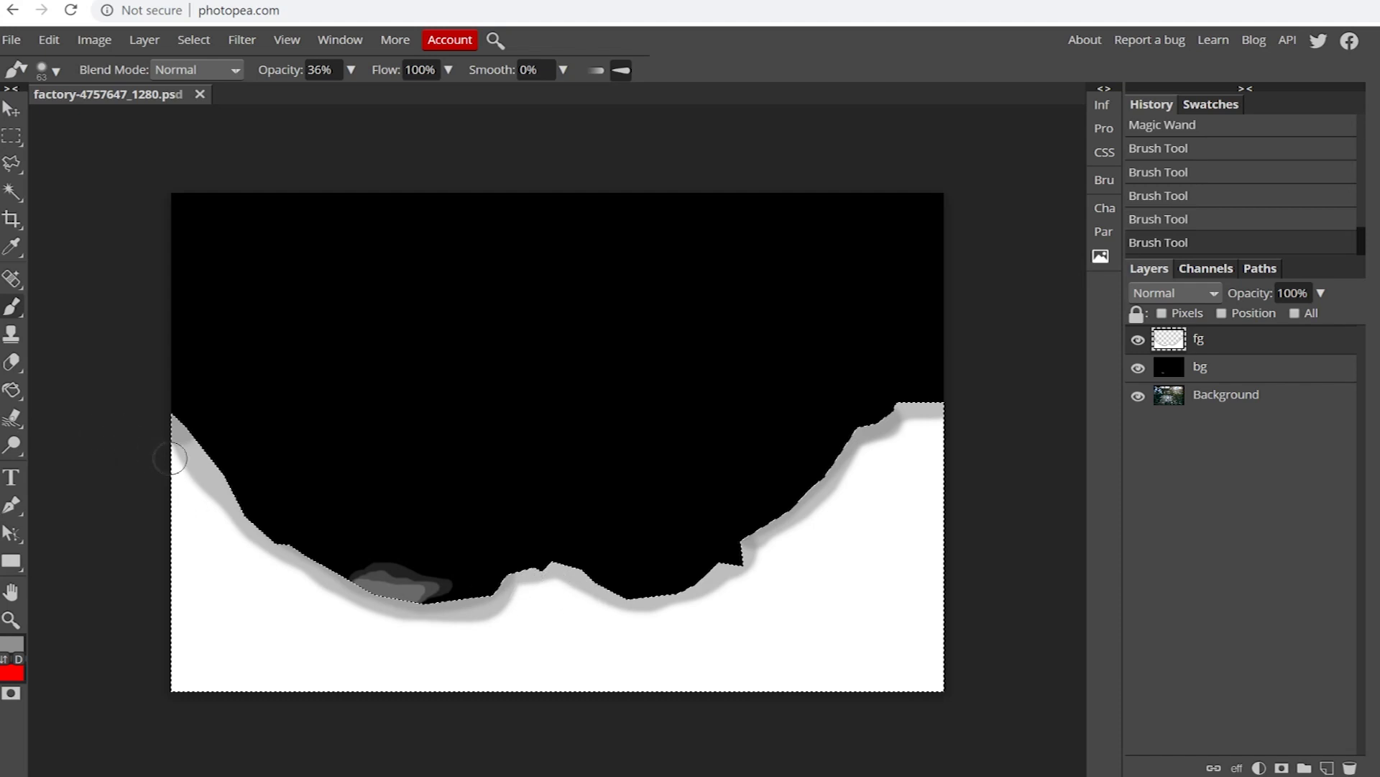
mouse_move(171, 458)
left_mouse_down()
mouse_move(311, 584)
mouse_move(384, 624)
mouse_move(463, 634)
mouse_move(533, 592)
mouse_move(642, 610)
mouse_move(732, 592)
mouse_move(878, 447)
mouse_move(956, 421)
left_mouse_up()
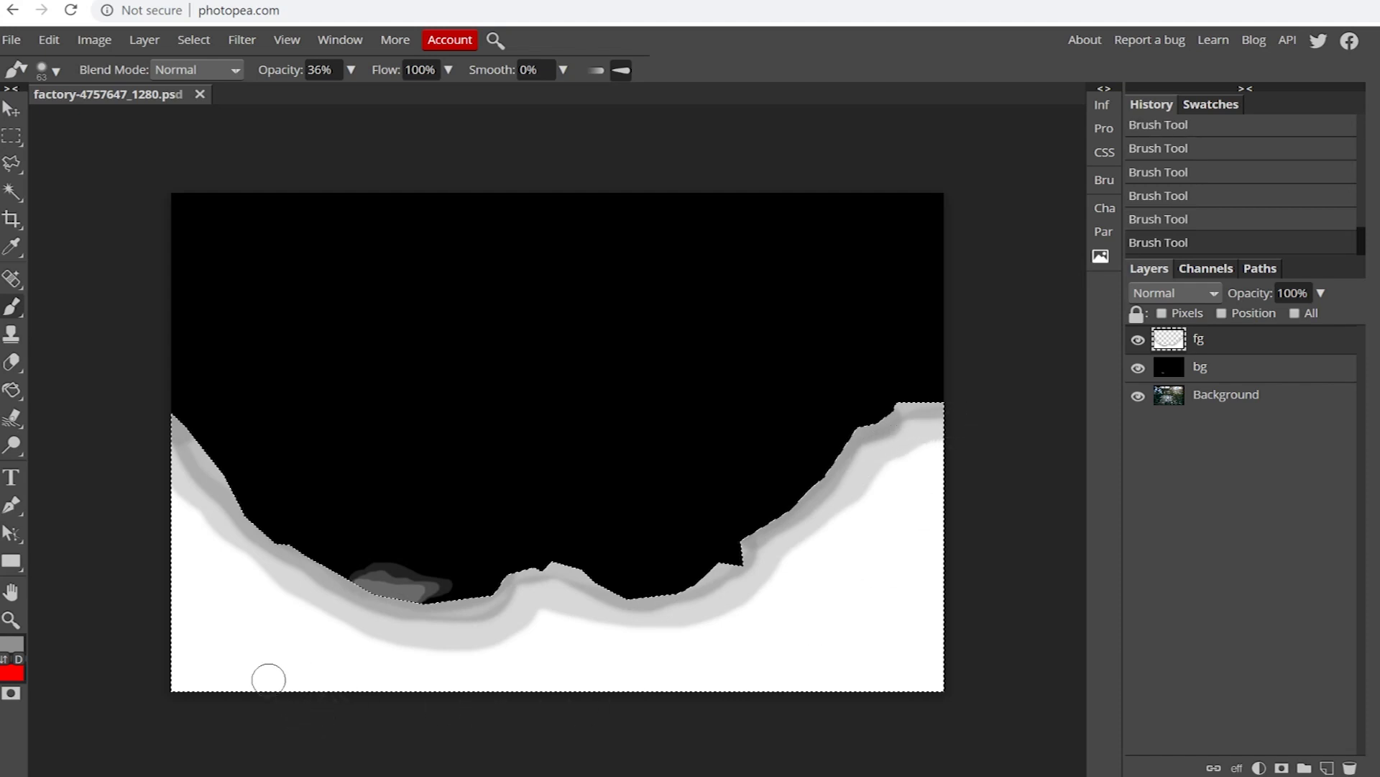
right_click(11, 417)
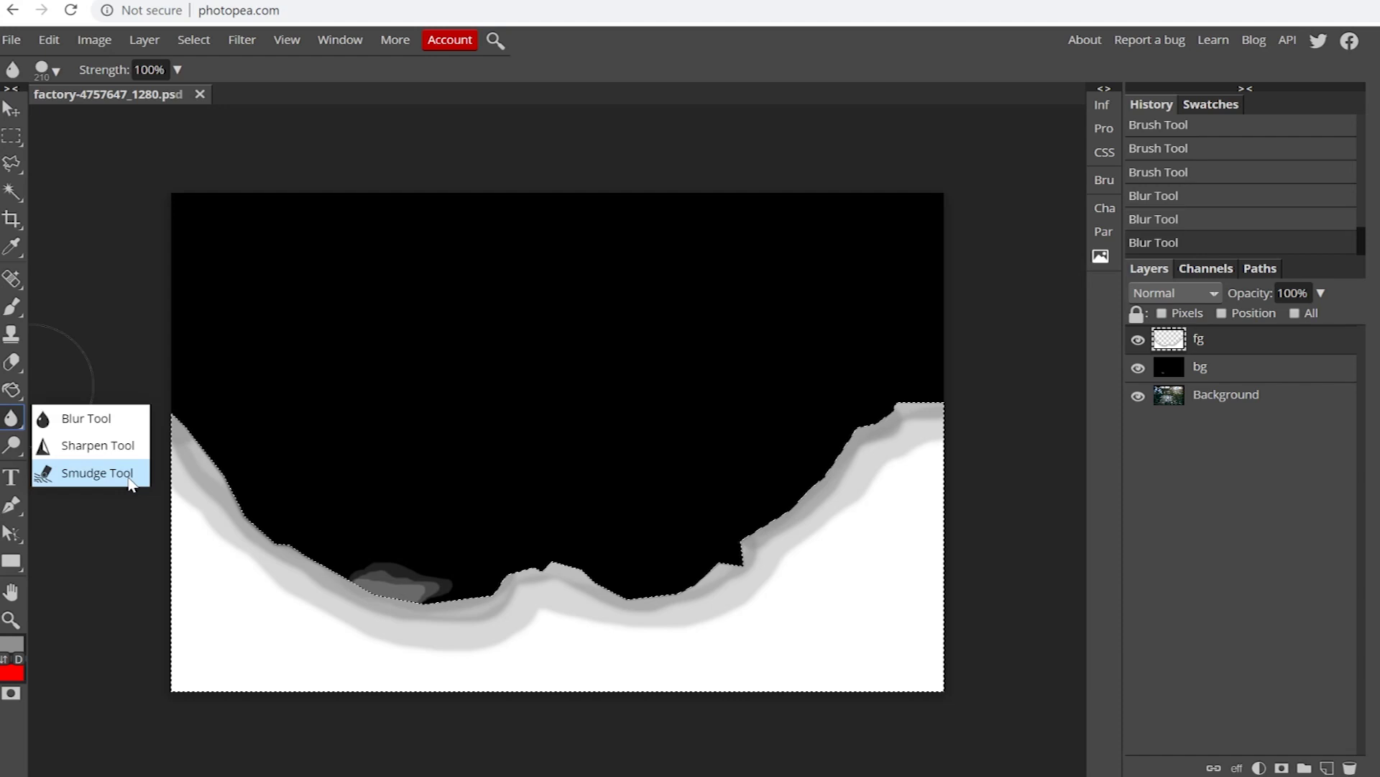
- Switch to the Smudge Tool with 29% strength and an 81 px brush
left_click(101, 472)
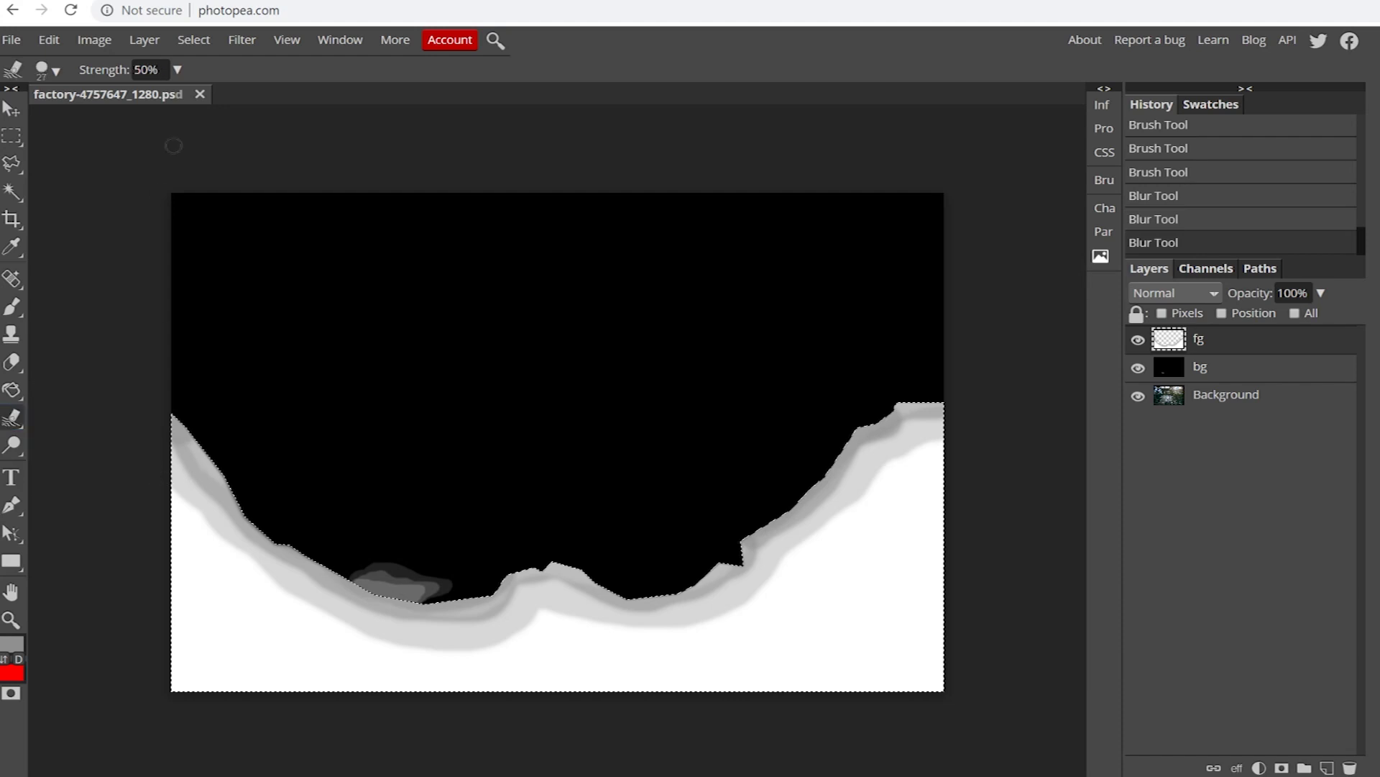
left_click(176, 69)
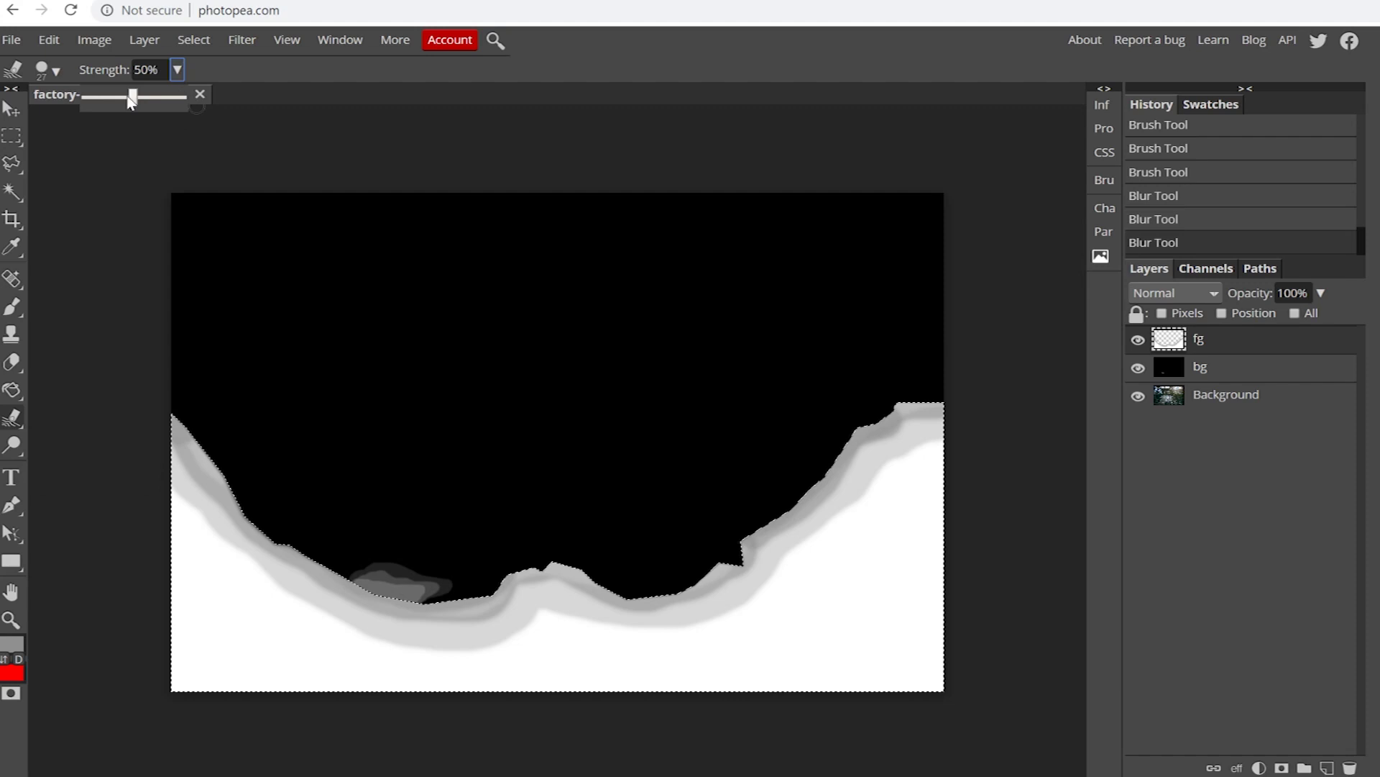
mouse_move(130, 101)
left_mouse_down()
mouse_move(113, 100)
mouse_move(109, 119)
mouse_move(178, 119)
left_mouse_up()
left_click(55, 70)
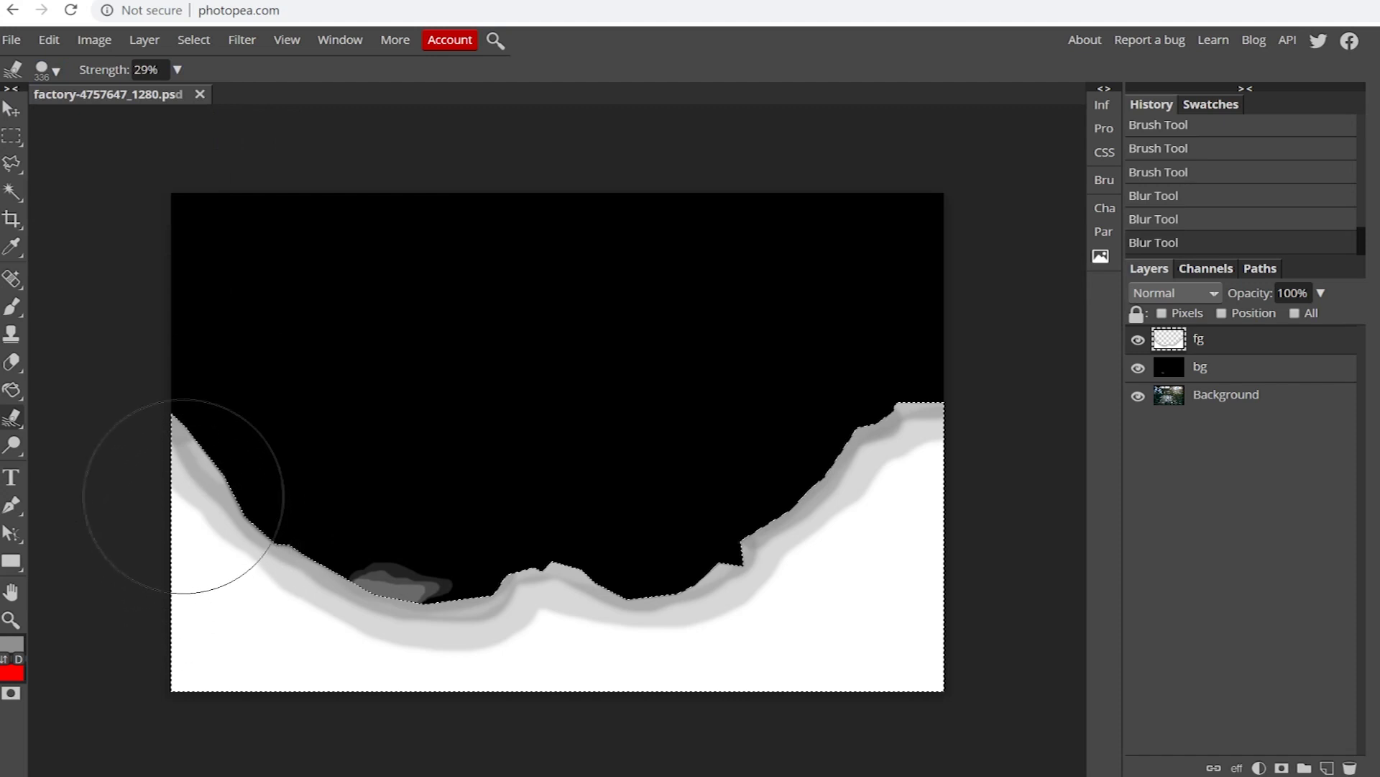
mouse_move(179, 496)
left_mouse_down()
mouse_move(259, 575)
mouse_move(283, 616)
mouse_move(263, 620)
left_mouse_up()
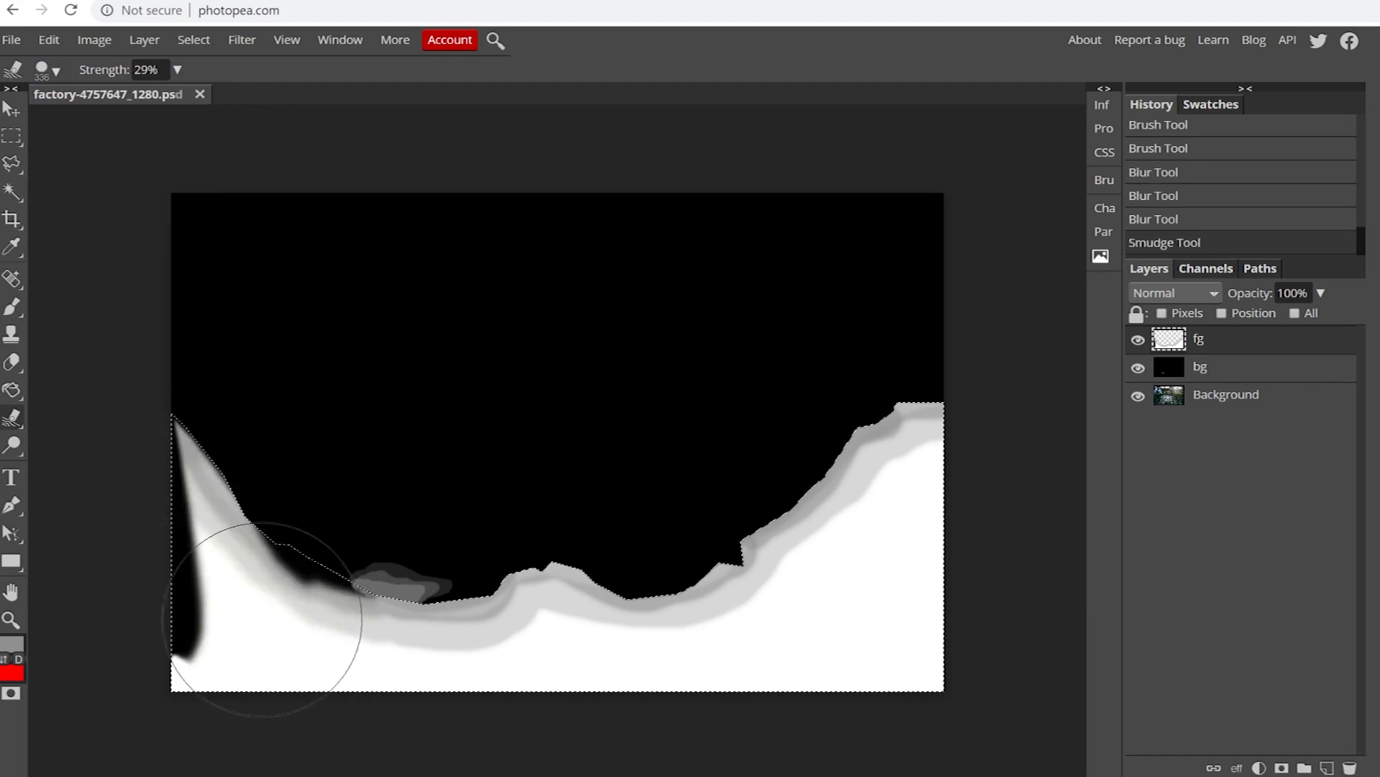
key("ctrl+z")
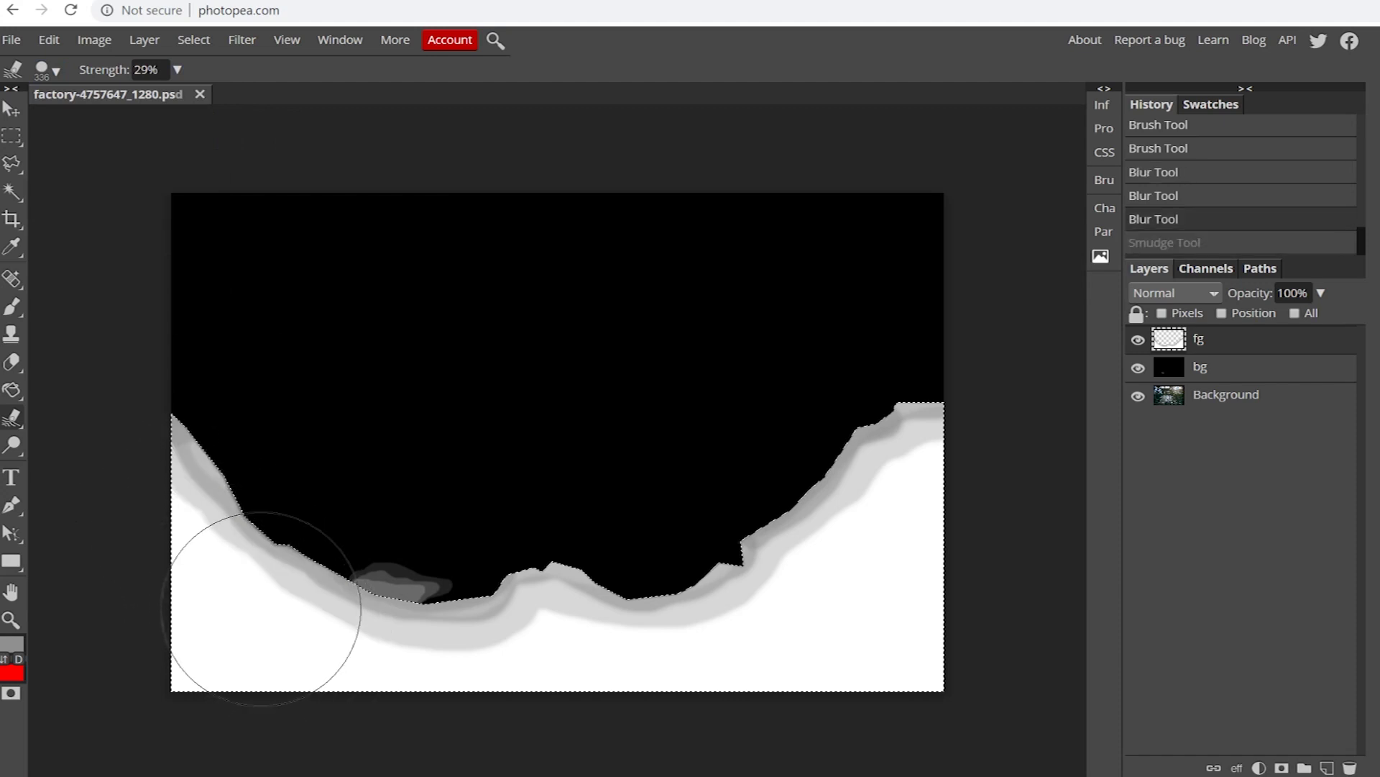
left_click(50, 70)
left_click_drag(173, 128, 99, 124)
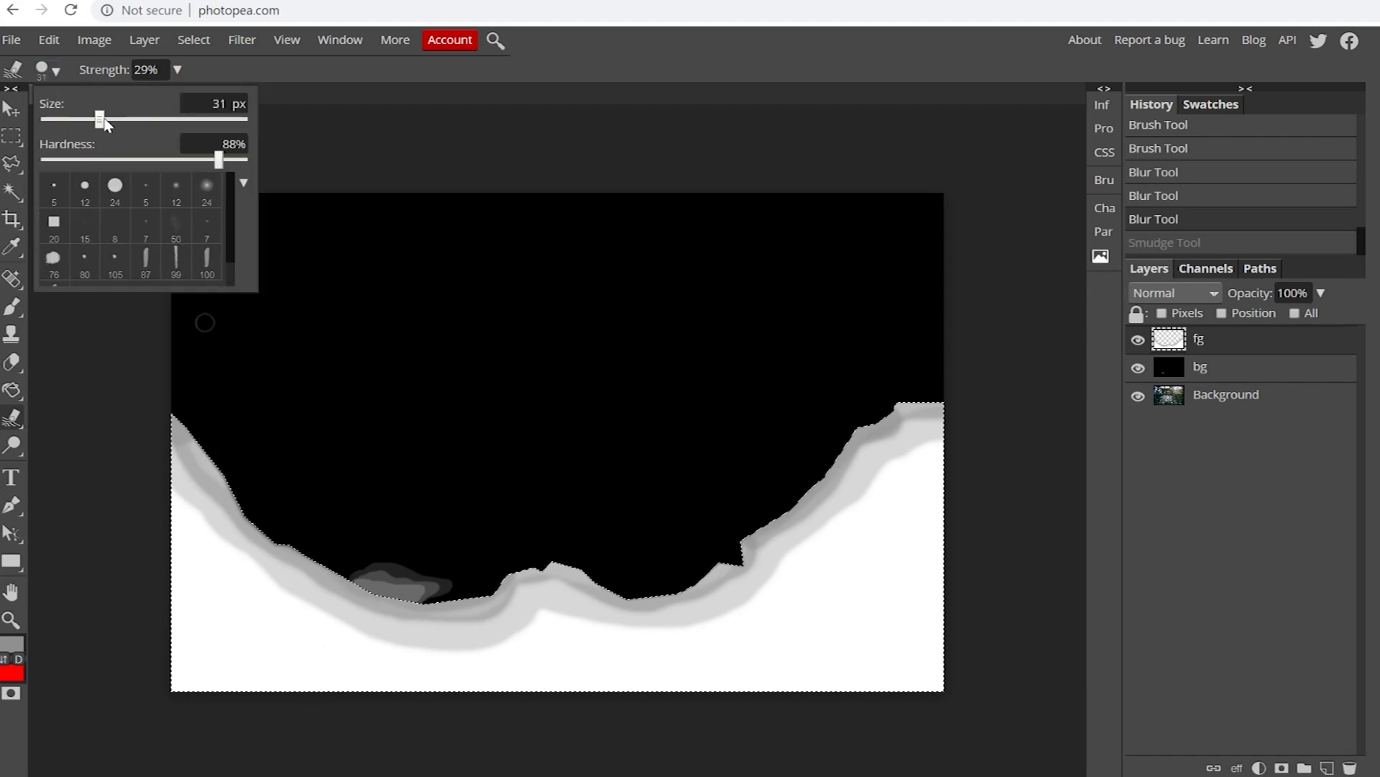
key("bracketright")
key("bracketright")
key("bracketright")
key("bracketright")
key("bracketright")
left_click(204, 519)
- Smudge the grey bands at the lower left, central dip and right slope into a soft gradient
mouse_move(204, 519)
left_mouse_down()
mouse_move(198, 558)
mouse_move(213, 517)
mouse_move(284, 595)
mouse_move(251, 550)
mouse_move(341, 634)
mouse_move(306, 577)
mouse_move(399, 648)
mouse_move(317, 568)
left_mouse_up()
mouse_move(316, 568)
left_mouse_down()
mouse_move(379, 610)
mouse_move(340, 568)
mouse_move(441, 617)
mouse_move(567, 562)
mouse_move(525, 585)
mouse_move(493, 579)
mouse_move(582, 567)
mouse_move(576, 583)
mouse_move(549, 546)
mouse_move(630, 602)
mouse_move(613, 600)
mouse_move(565, 572)
mouse_move(663, 604)
left_mouse_up()
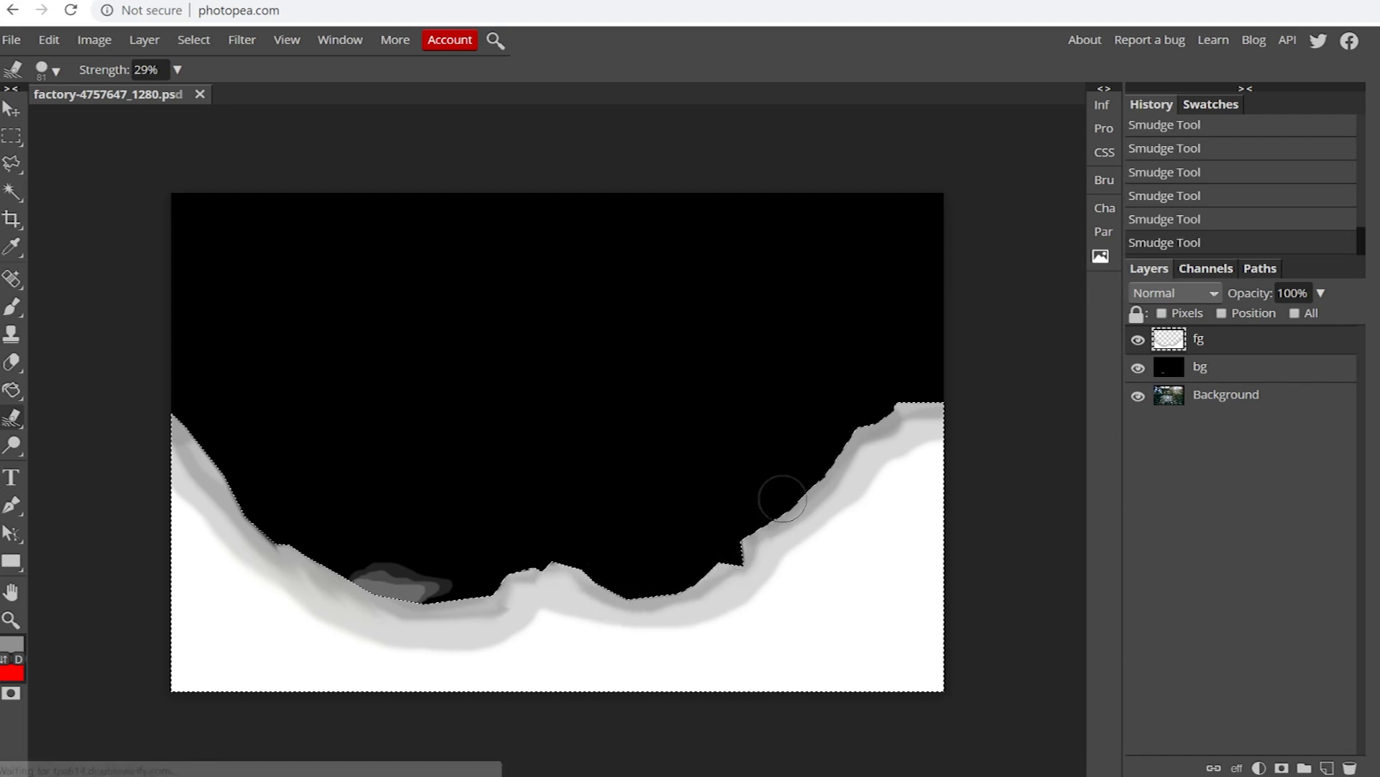
mouse_move(888, 449)
left_mouse_down()
mouse_move(850, 459)
mouse_move(867, 414)
mouse_move(852, 448)
mouse_move(821, 419)
mouse_move(909, 440)
mouse_move(905, 404)
mouse_move(916, 460)
mouse_move(934, 419)
mouse_move(872, 487)
left_mouse_up()
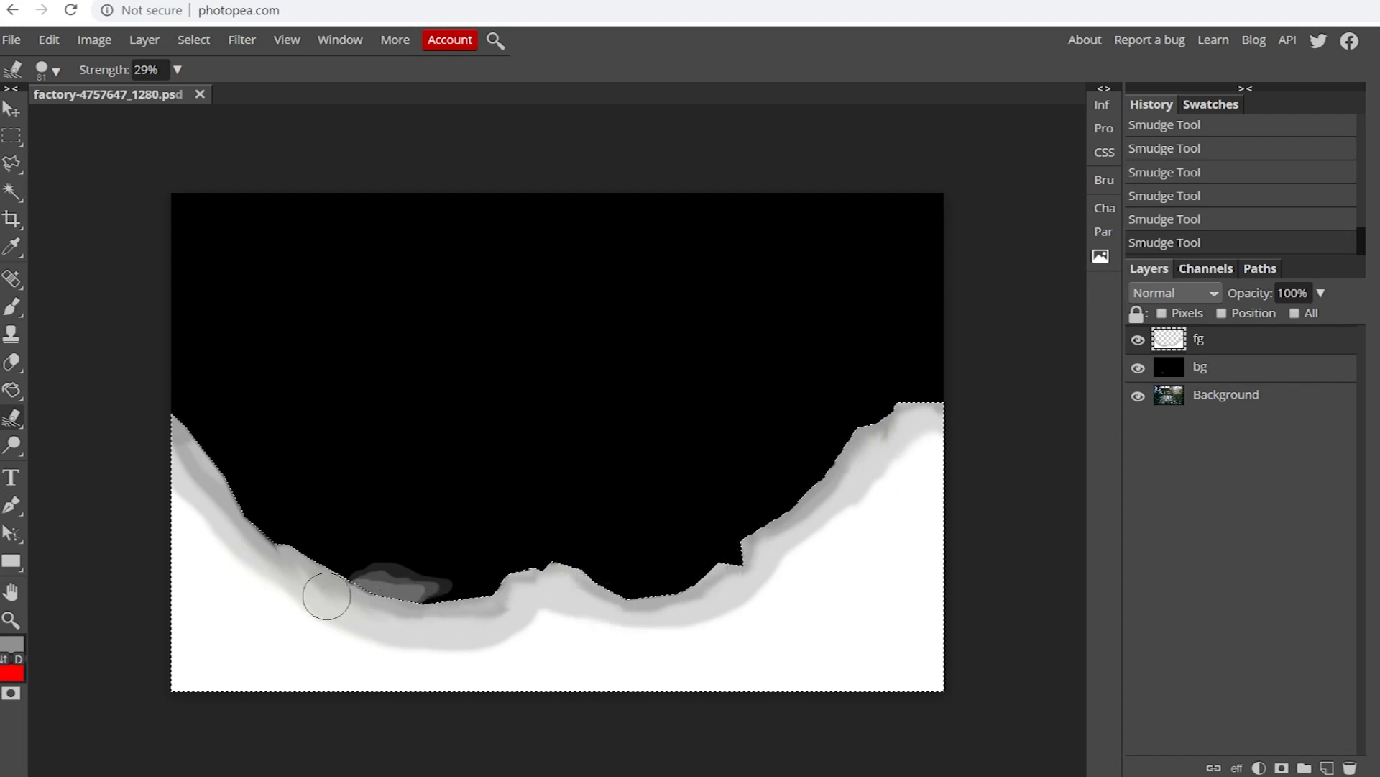
mouse_move(252, 581)
left_mouse_down()
mouse_move(192, 493)
mouse_move(187, 516)
left_mouse_up()
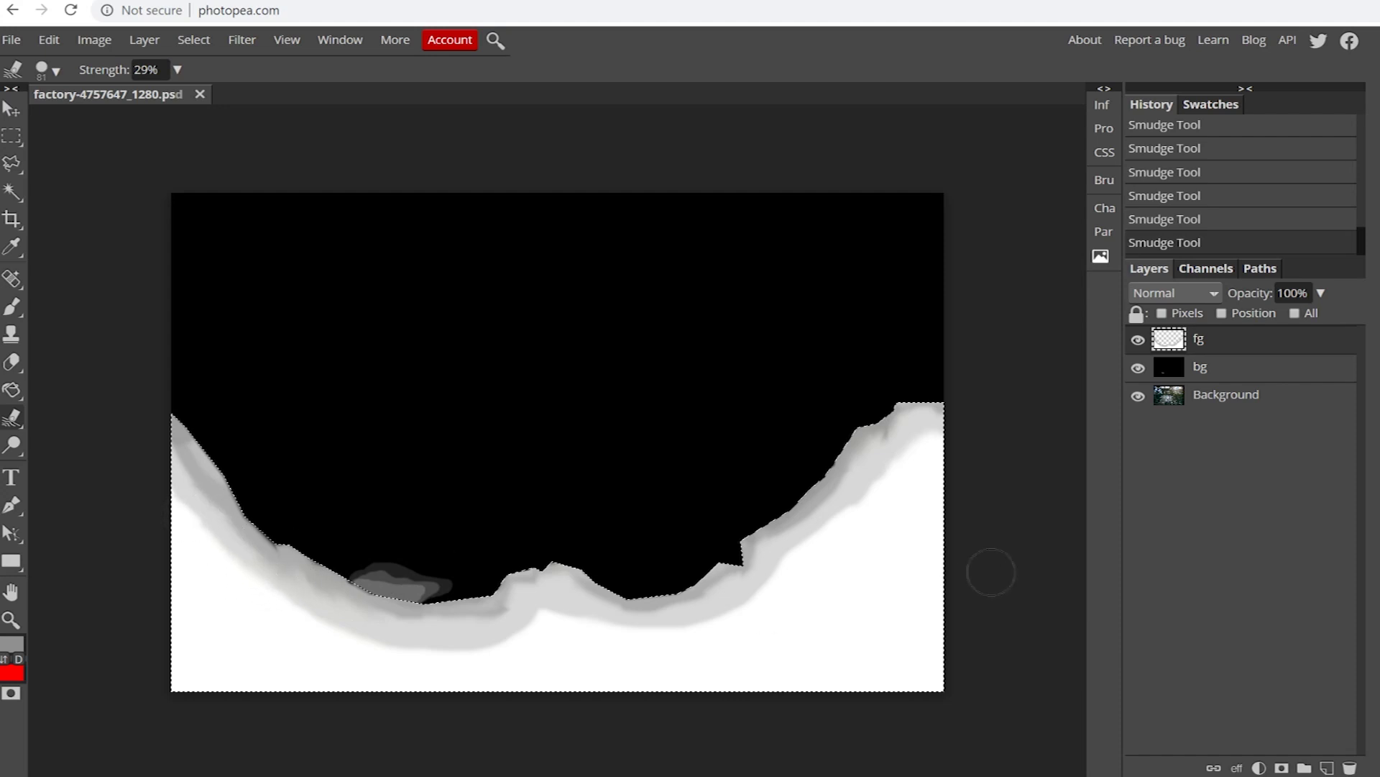
mouse_move(556, 644)
left_mouse_down()
mouse_move(530, 625)
mouse_move(576, 622)
mouse_move(527, 616)
mouse_move(595, 629)
left_mouse_up()
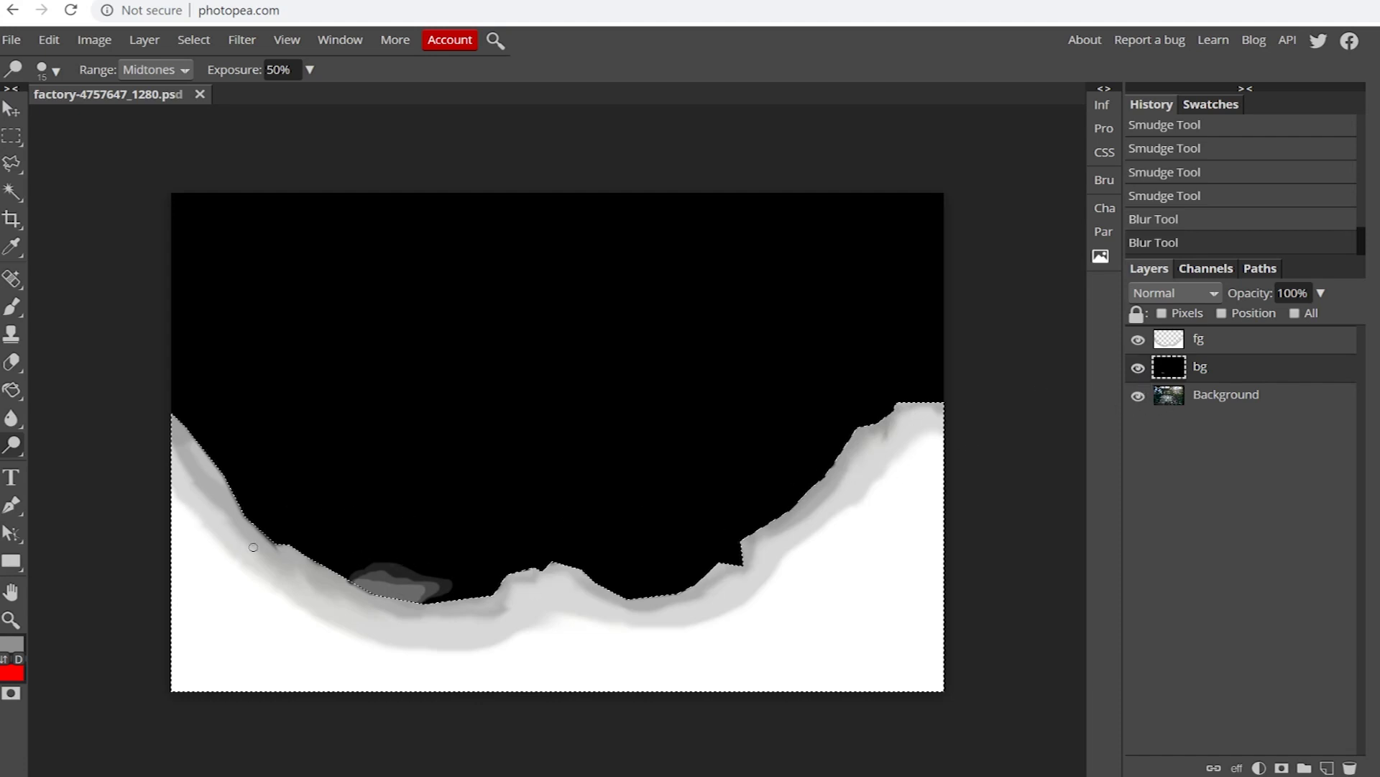
- Hide the fg layer and magic-wand select the black area around the grey blob on bg
left_click(1138, 341)
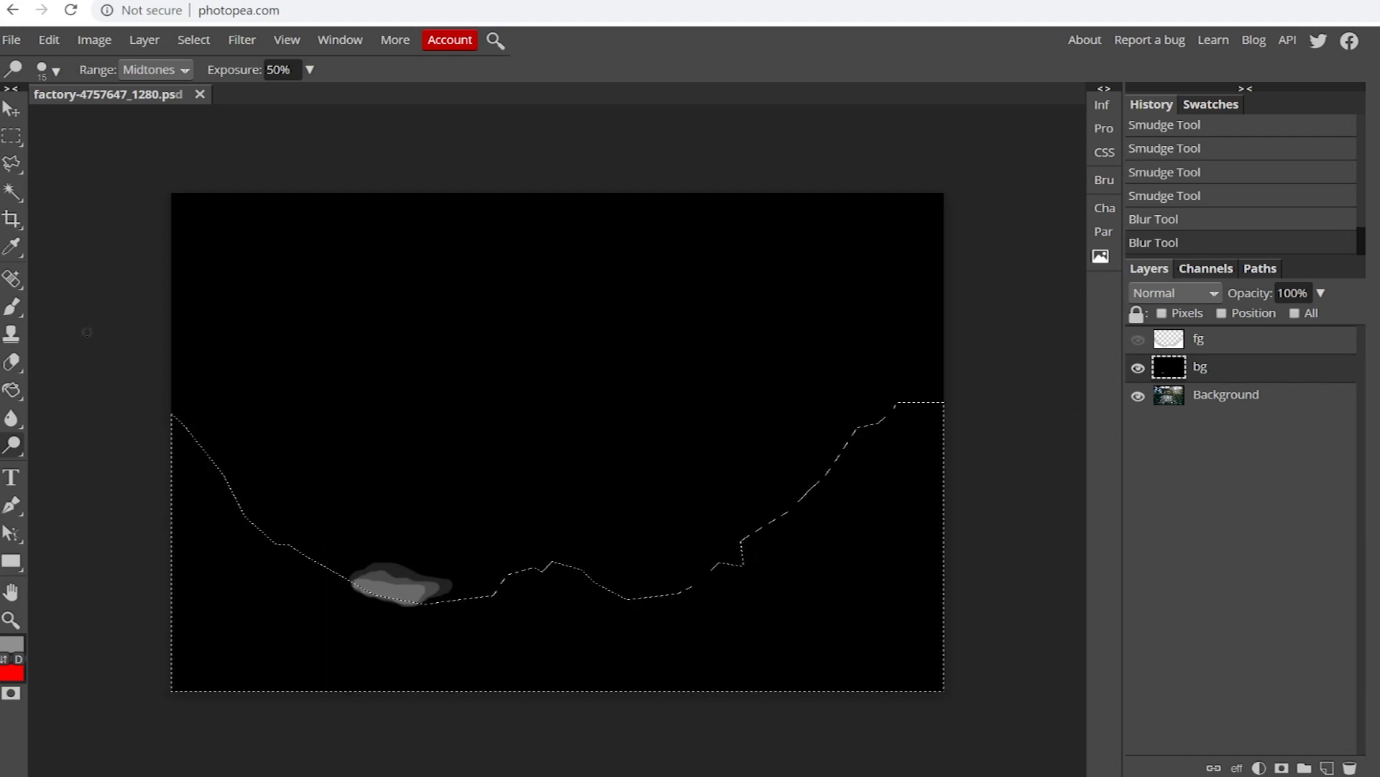
left_click(12, 136)
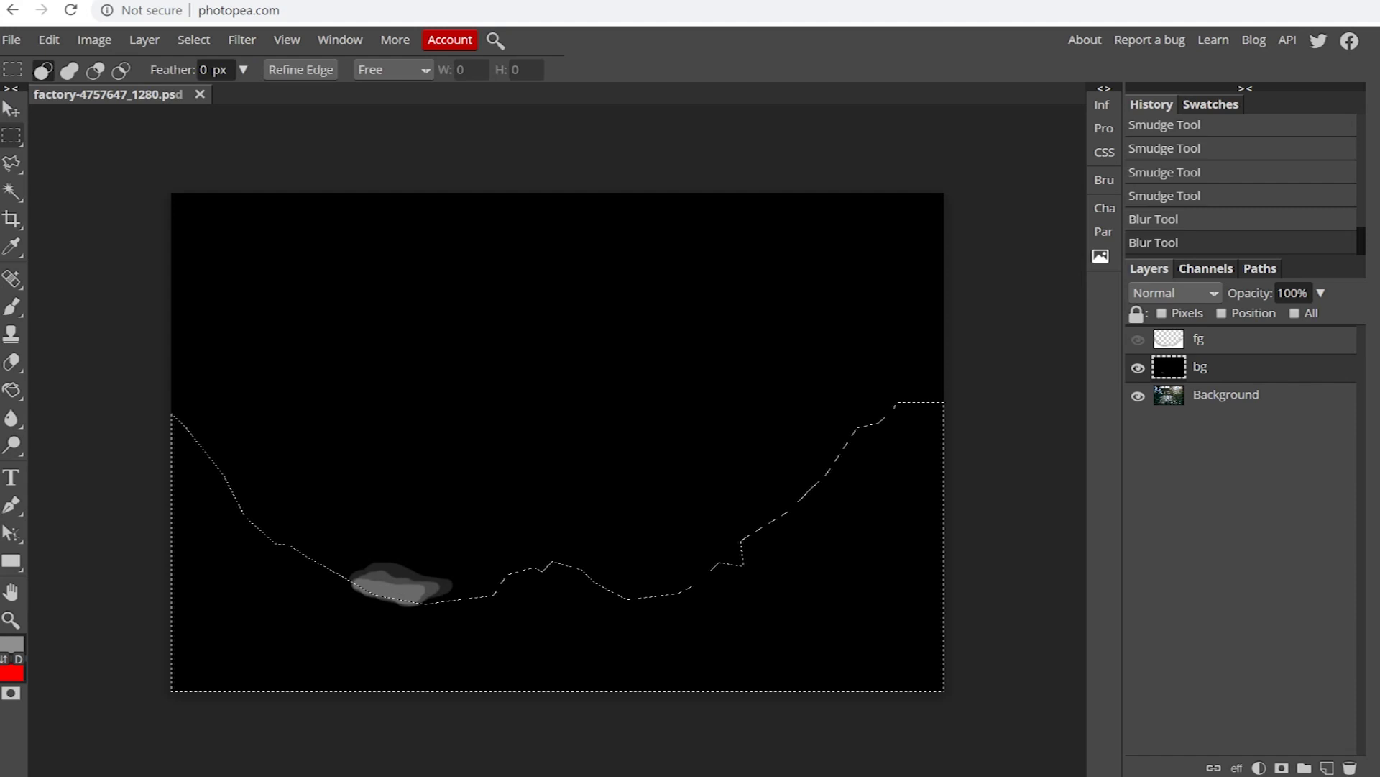
left_click(14, 139)
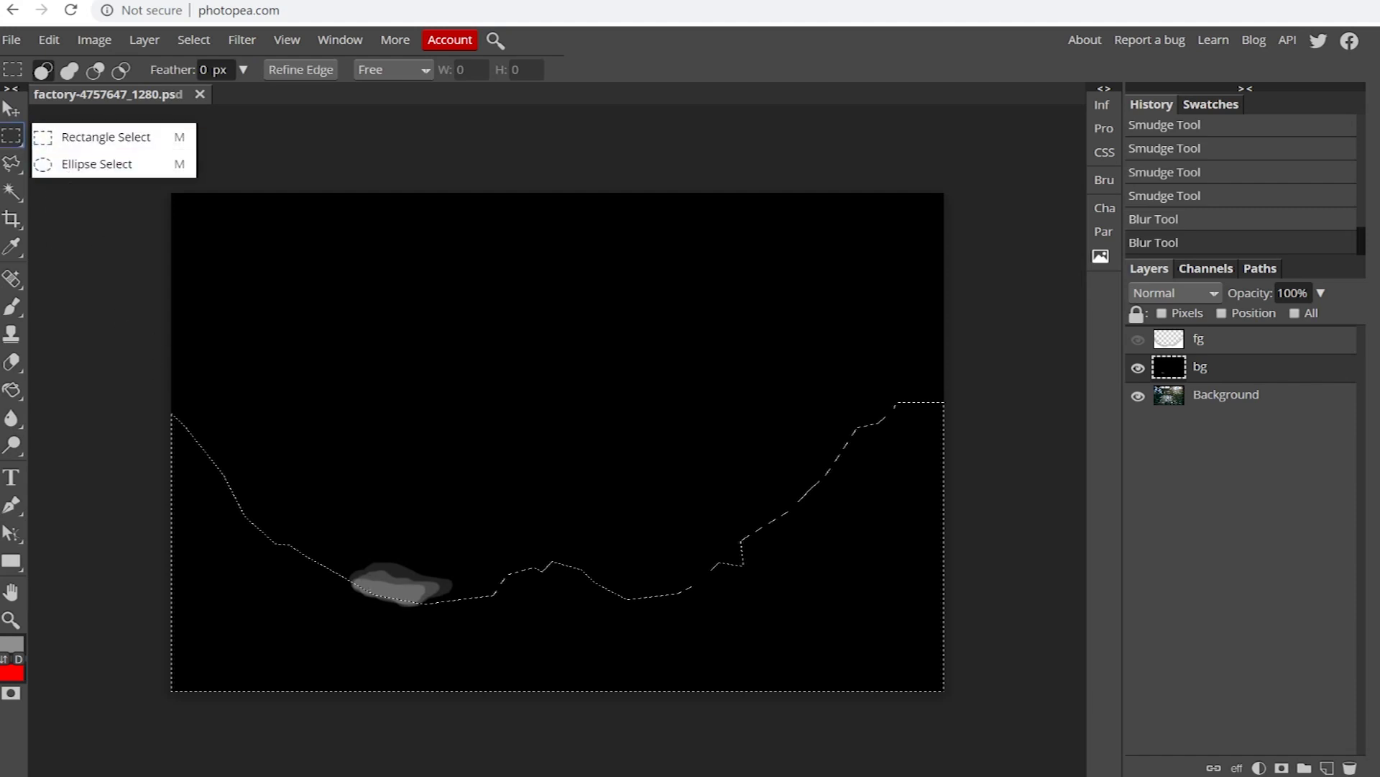
left_click(12, 135)
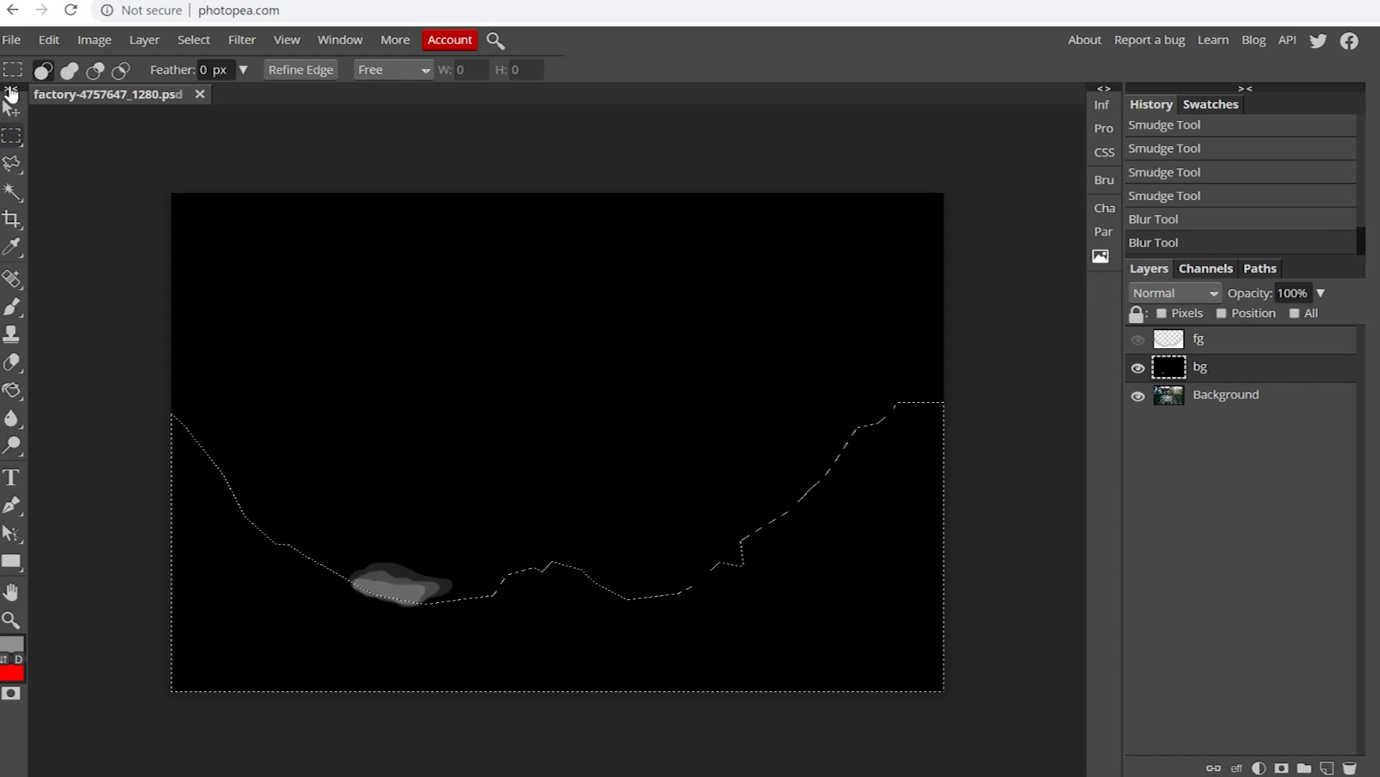
left_click(12, 163)
left_click(12, 193)
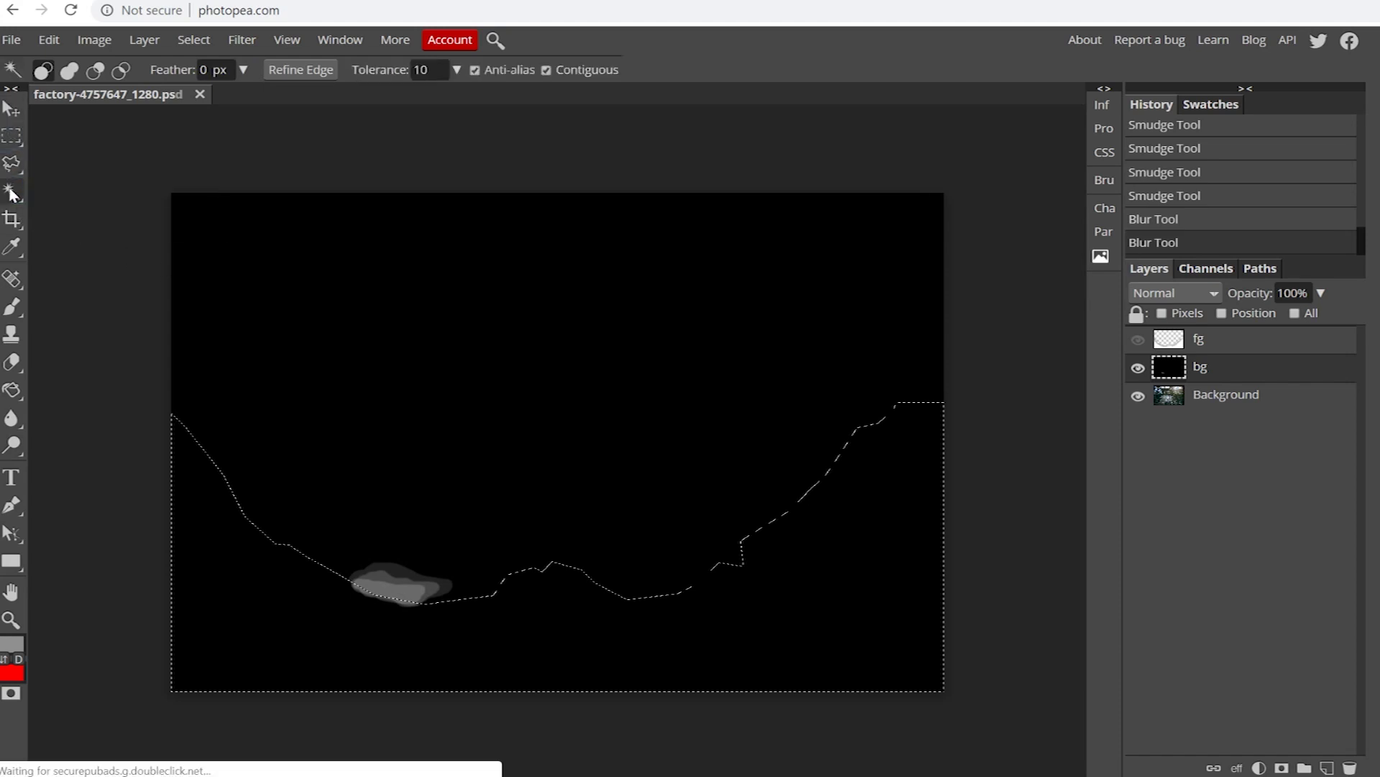
left_click(369, 483)
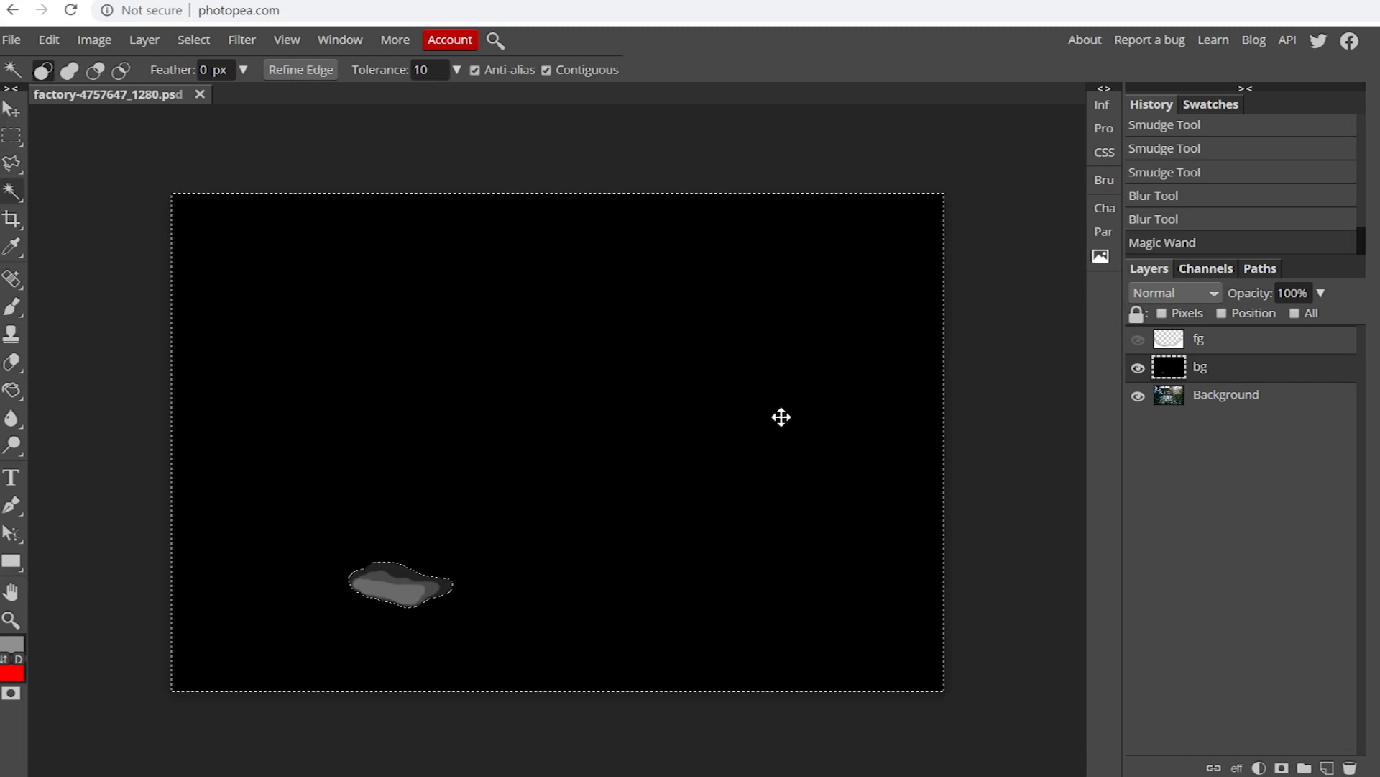
- Fill the bg layer's selection with a black-to-white gradient brightening toward the bottom
left_click(13, 389)
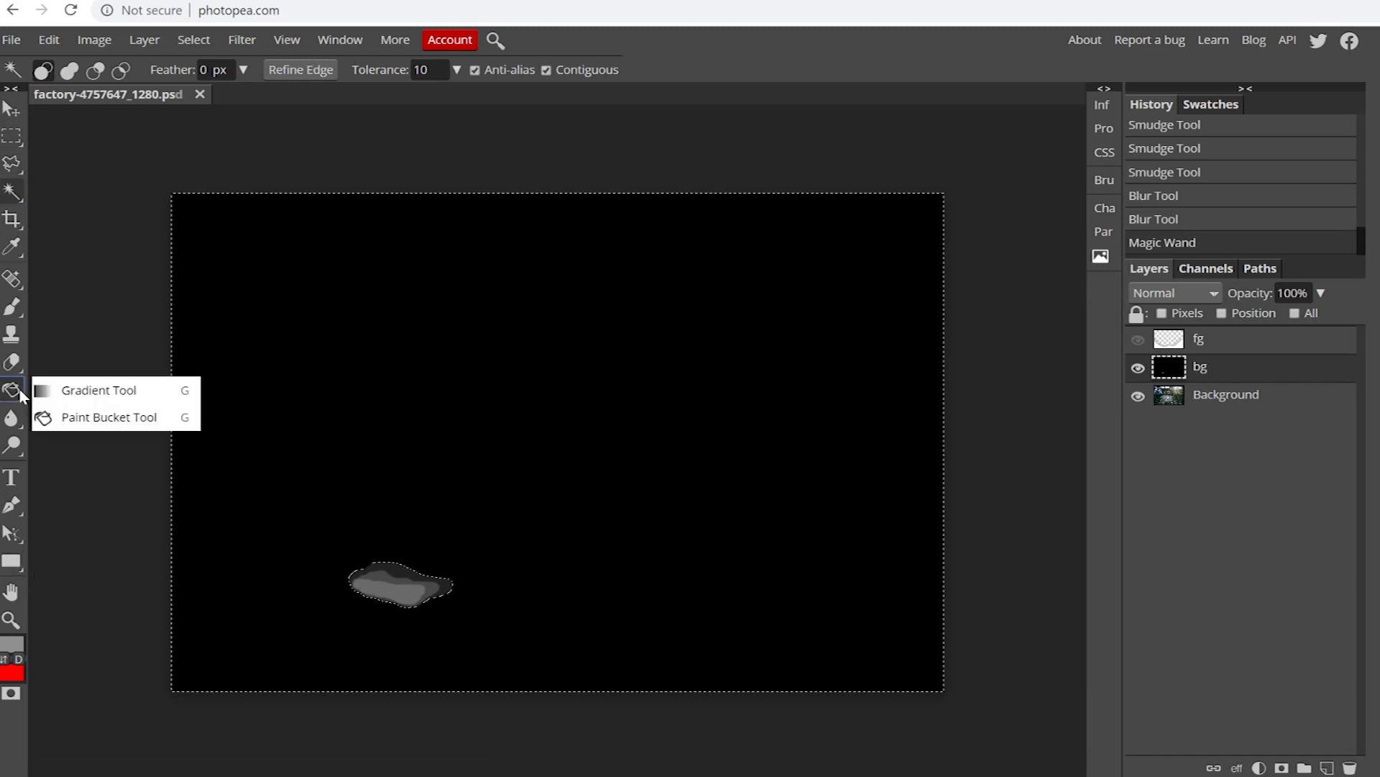
left_click(76, 392)
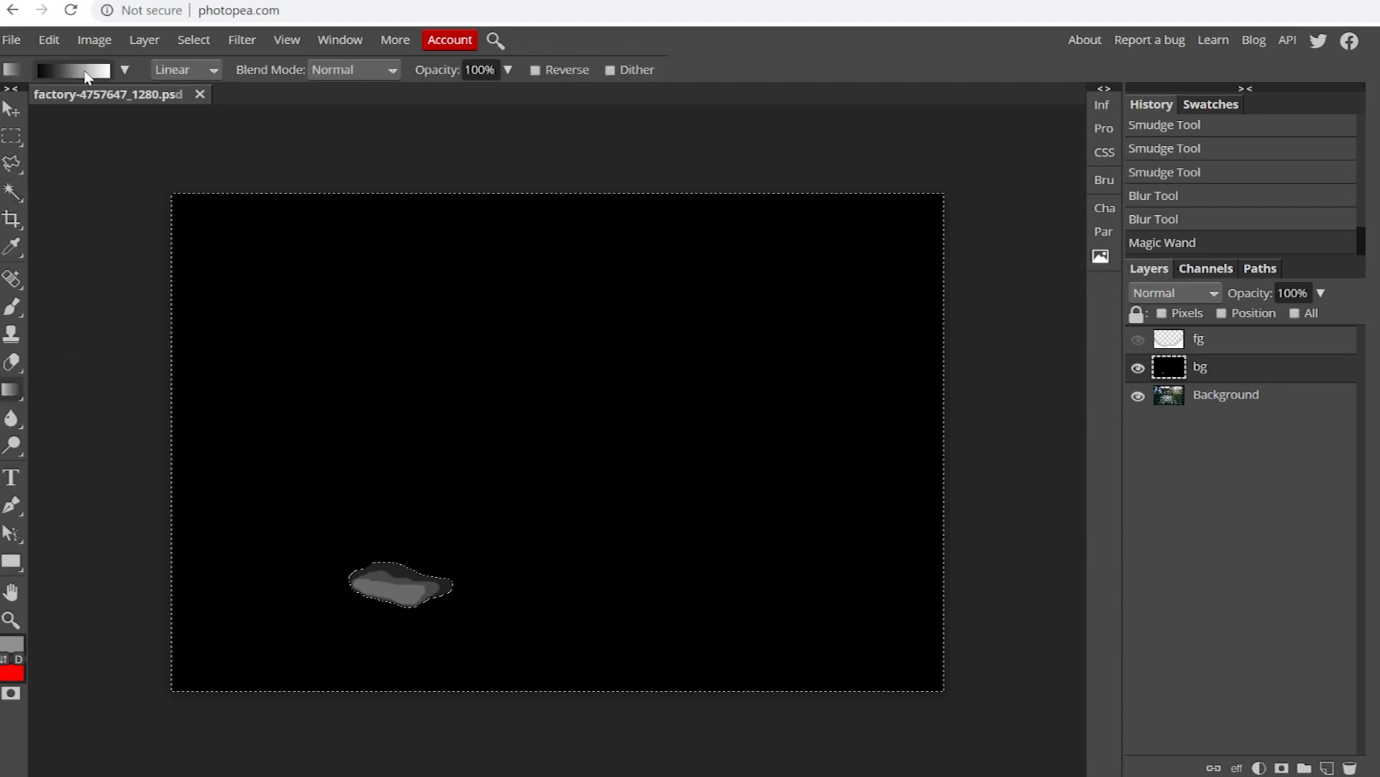
left_click_drag(381, 632, 498, 582)
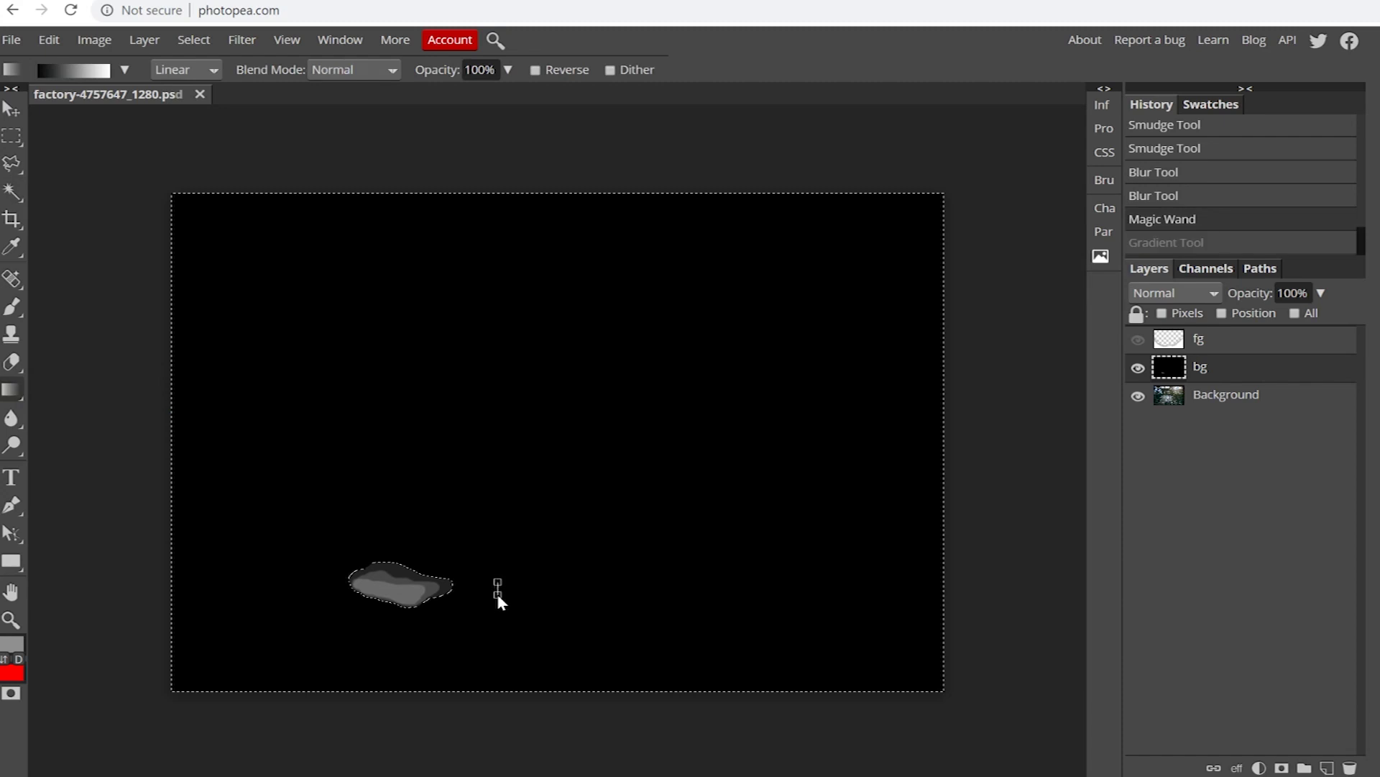
left_click_drag(485, 674, 486, 686)
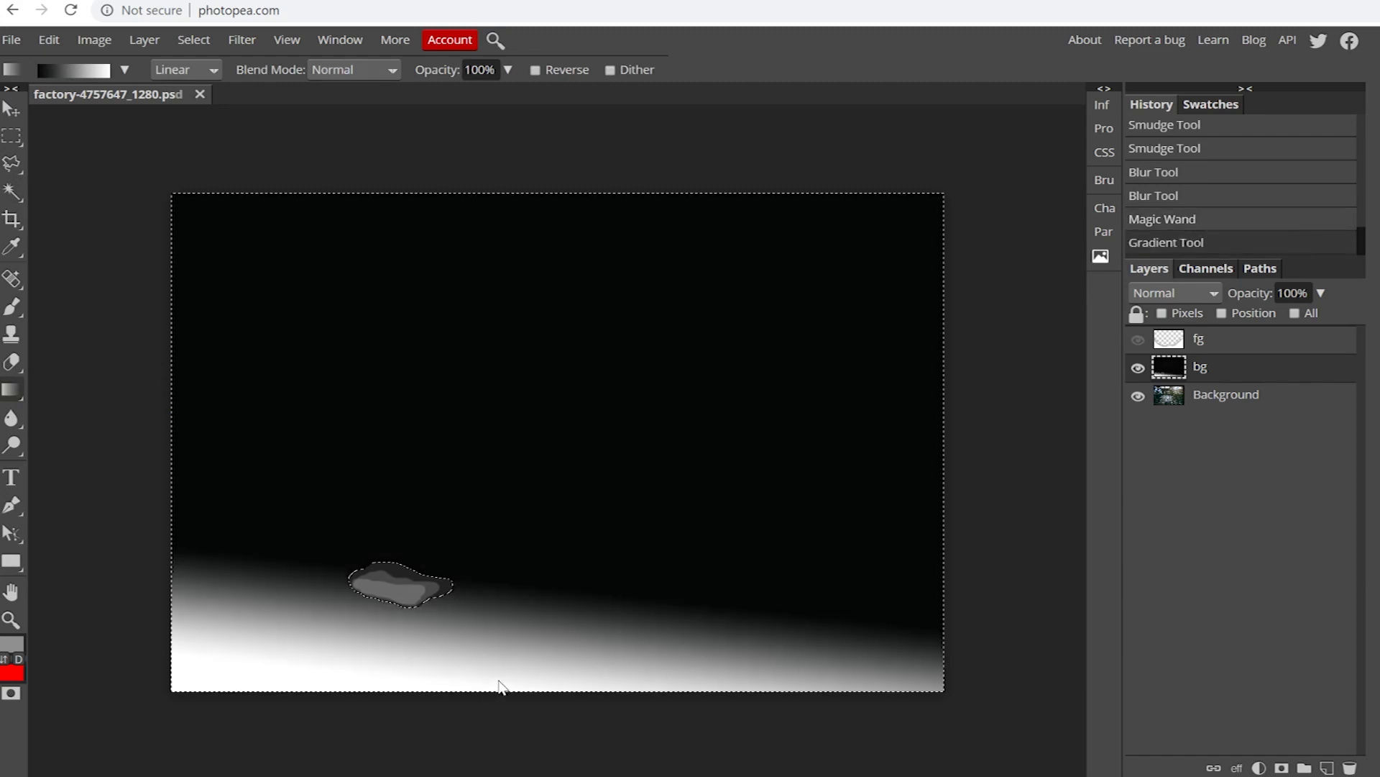
key("ctrl+z")
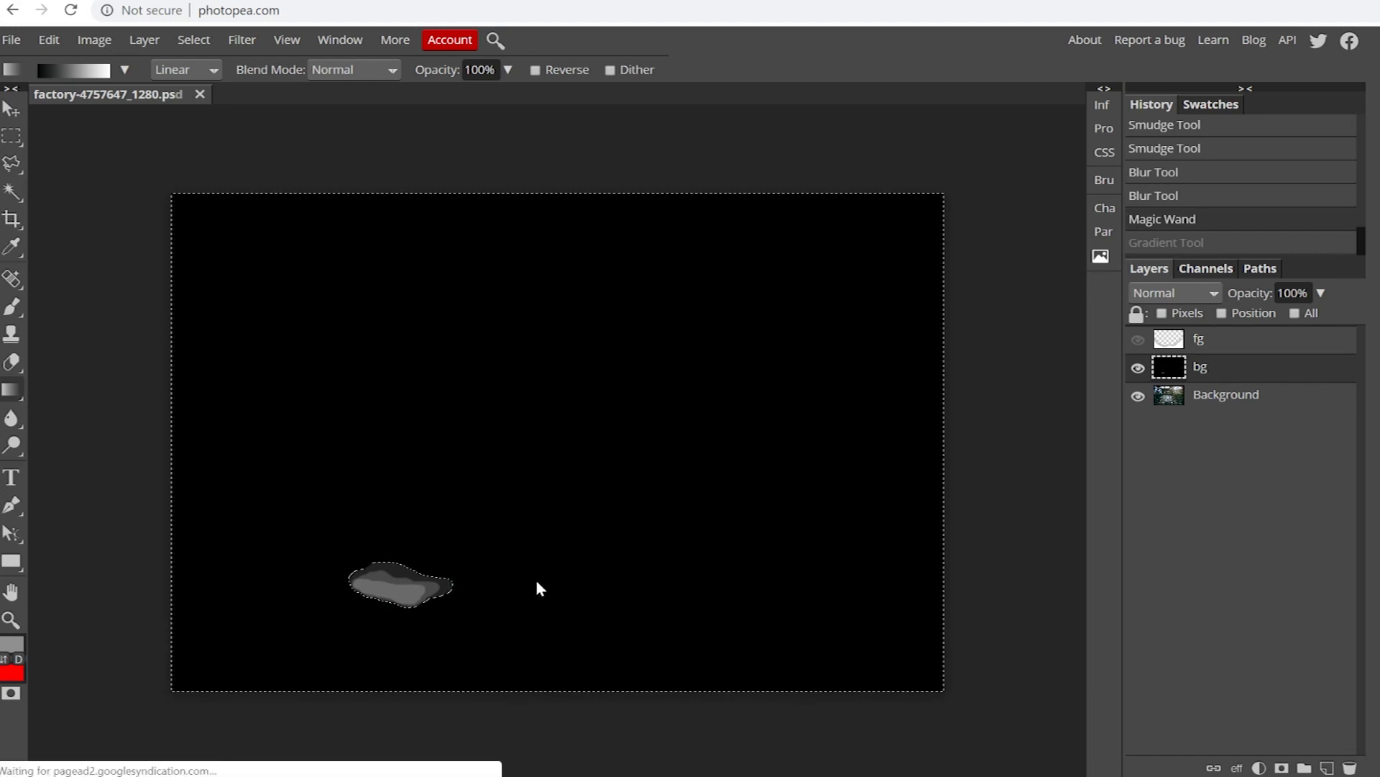
left_click_drag(536, 587, 538, 692)
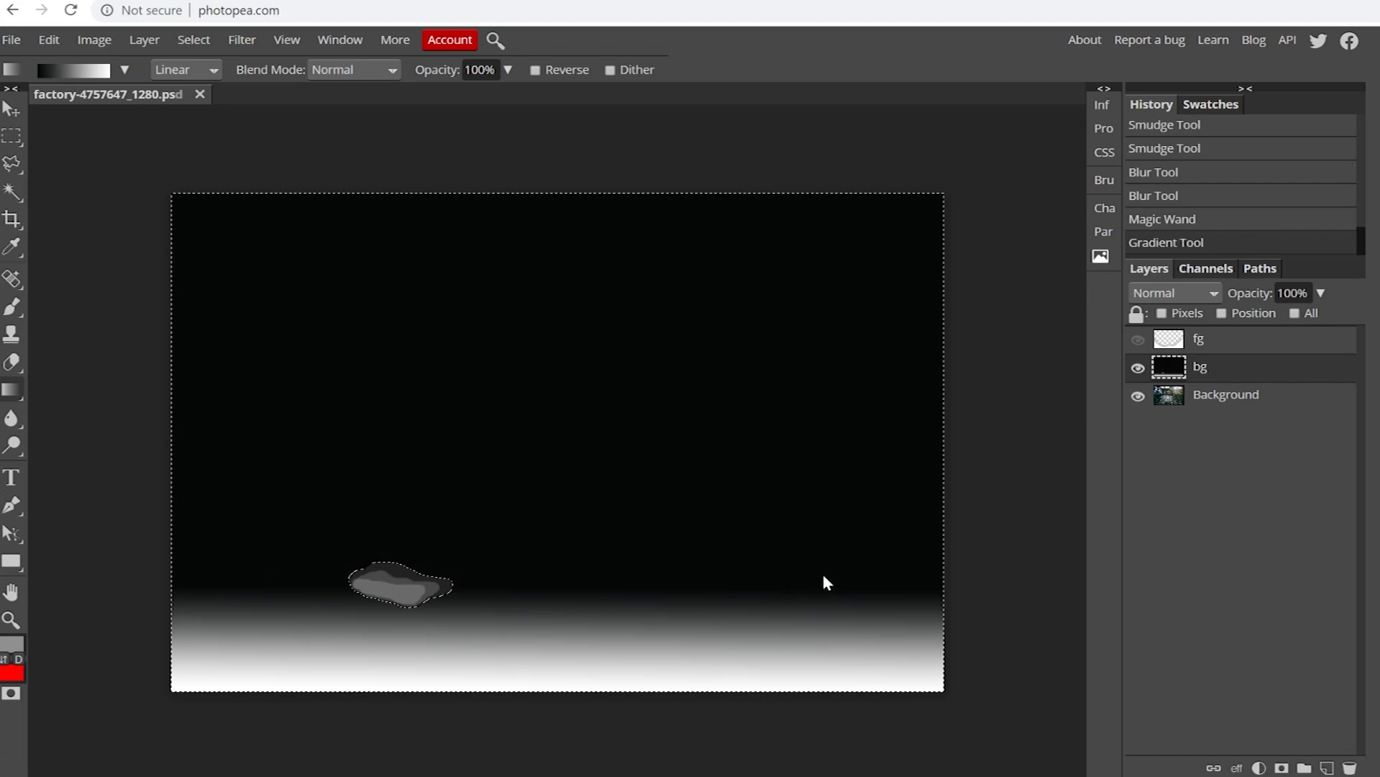
left_click(1138, 340)
left_click_drag(543, 668, 543, 690)
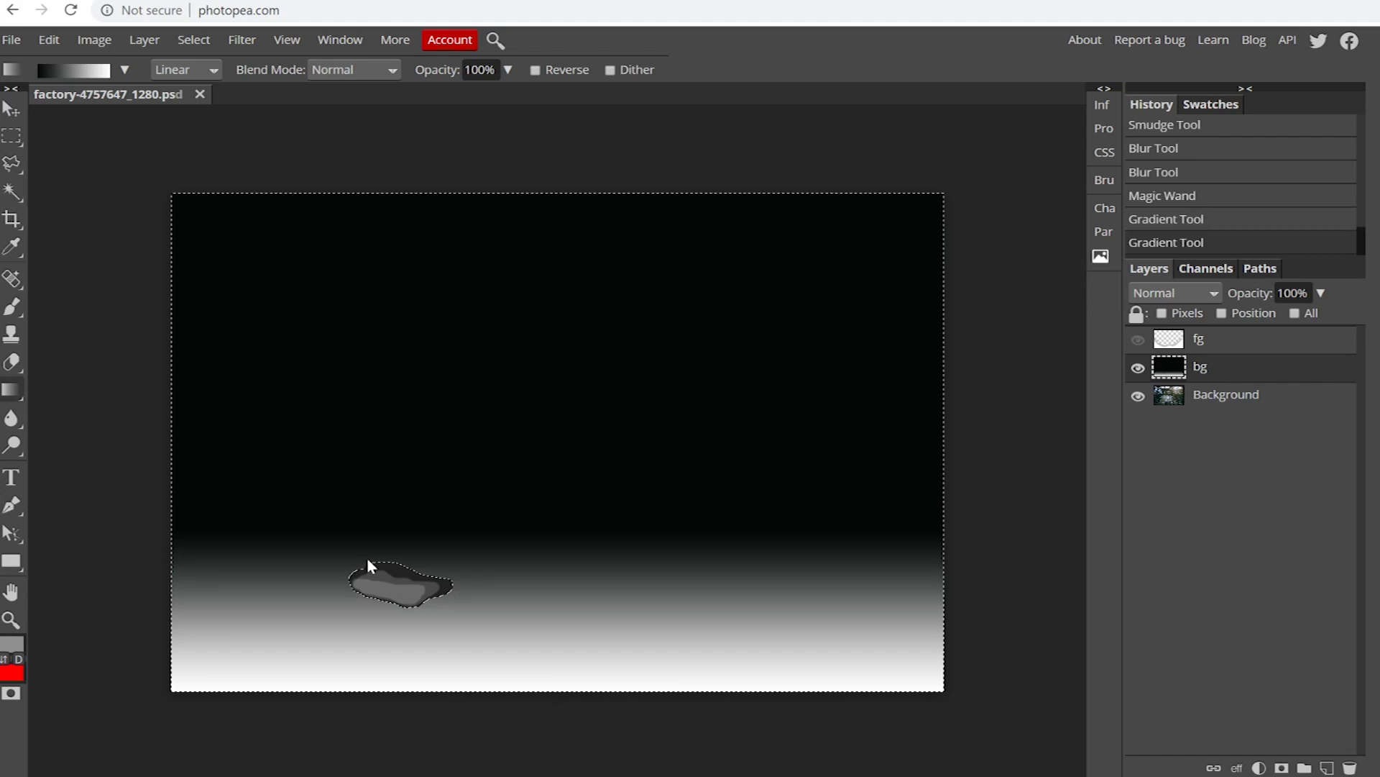
- Show the fg layer again and clear the selection
left_click(1138, 341)
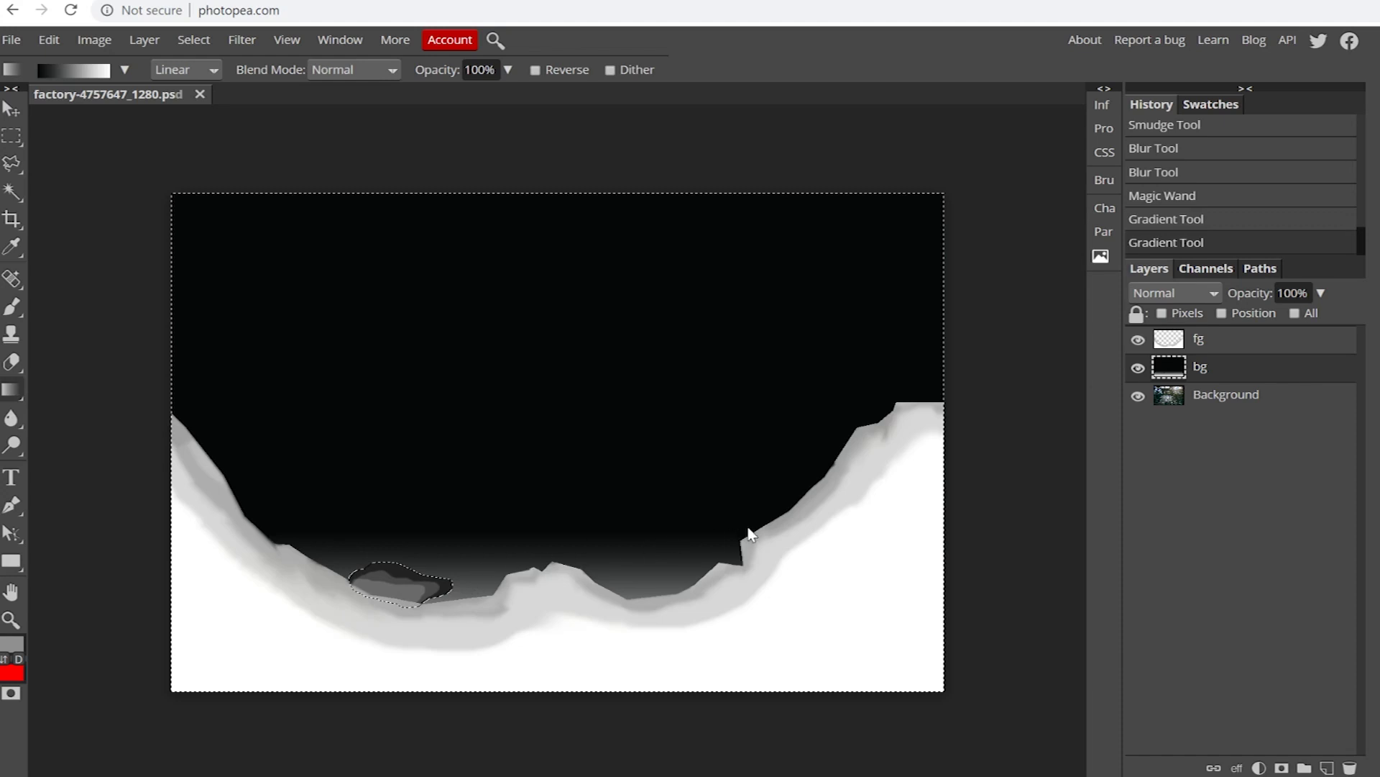
left_click(11, 142)
left_click(132, 146)
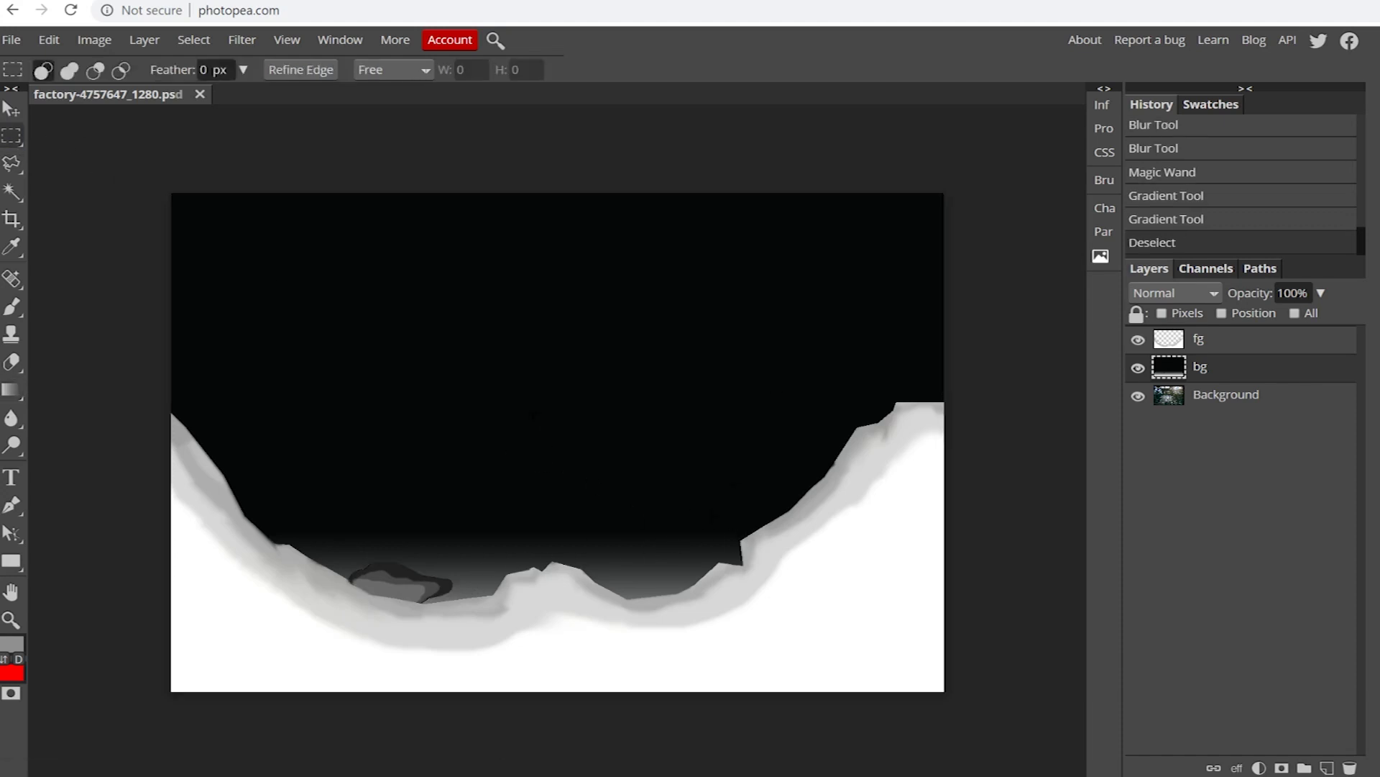
left_click(21, 46)
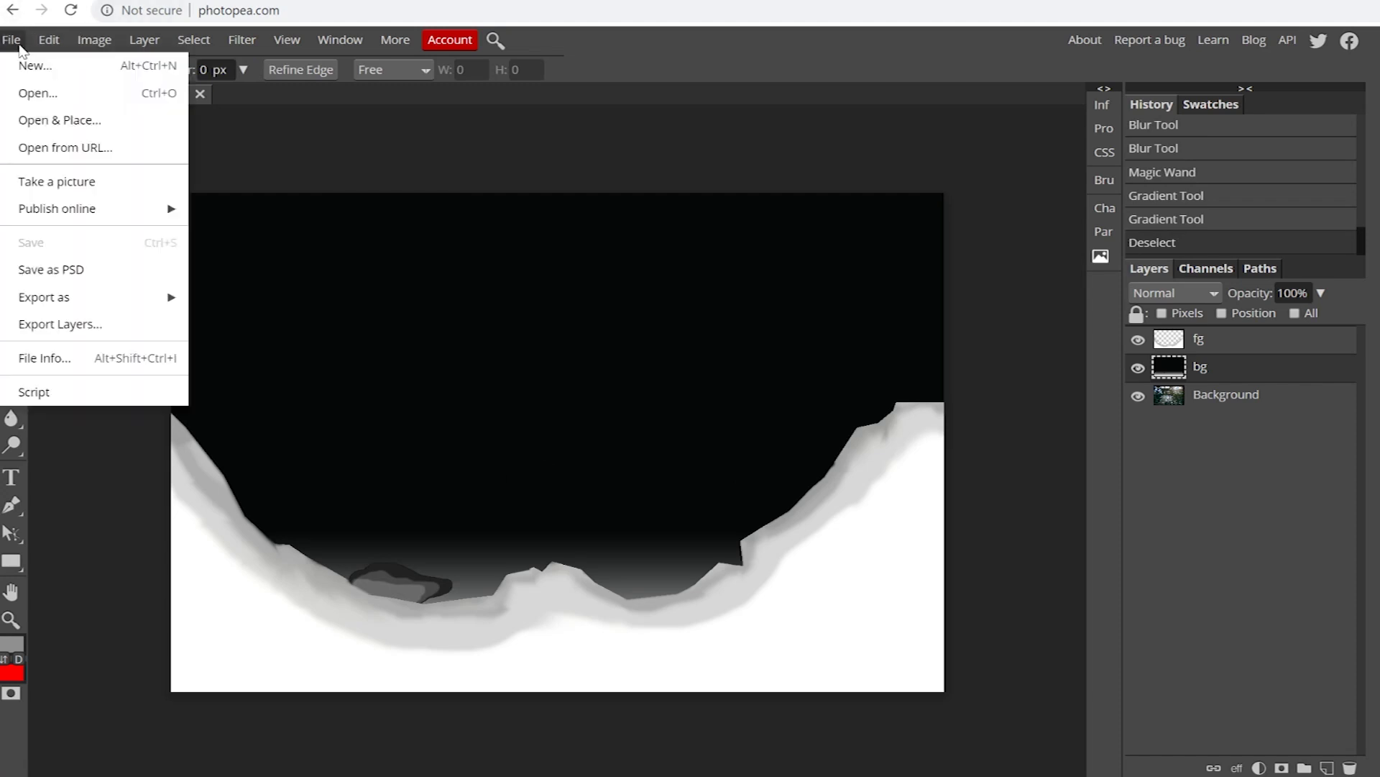
- Export the black-and-white depth mask from Photopea as a PNG file
mouse_move(93, 294)
left_click(248, 294)
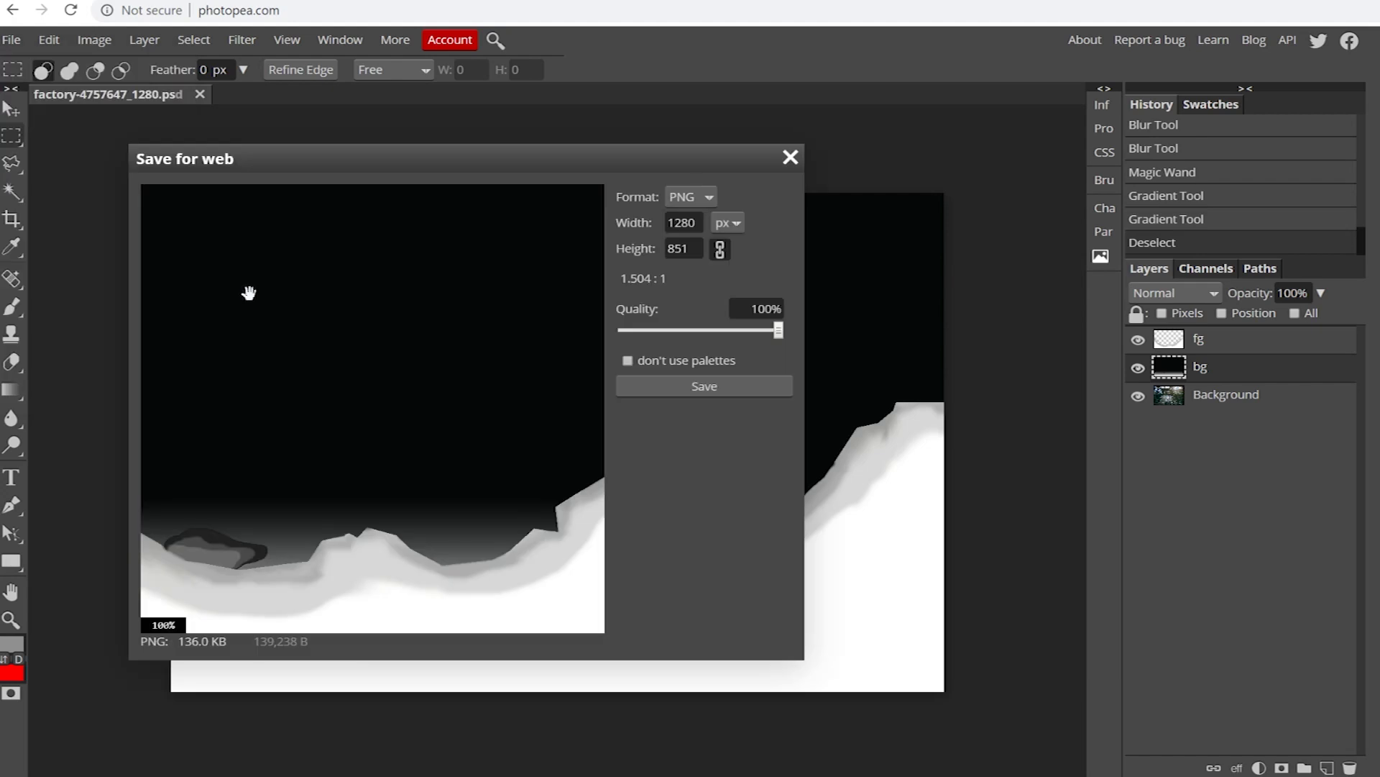
left_click(704, 387)
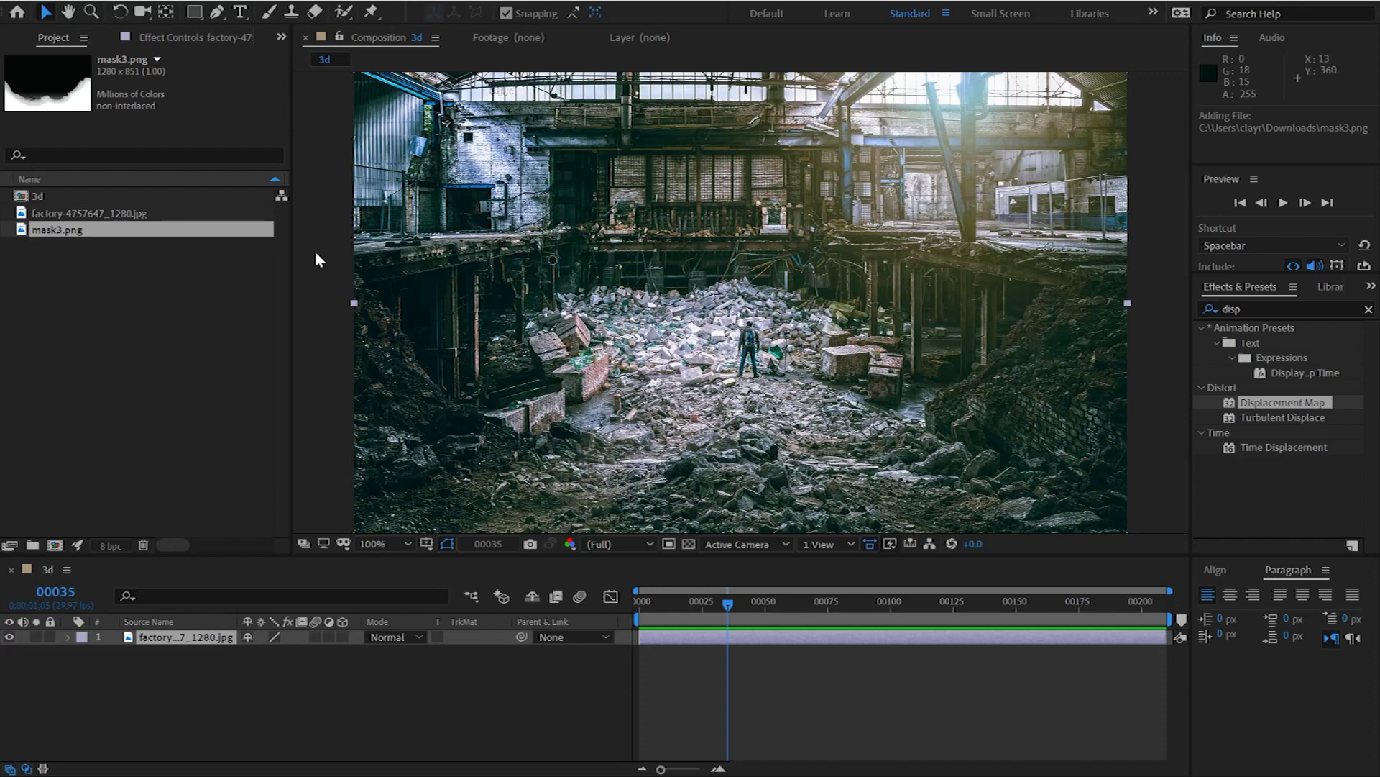
- Add mask3.png above the factory photo, hide it, and apply Displacement Map to the photo
left_click(70, 215)
left_click_drag(54, 227, 71, 637)
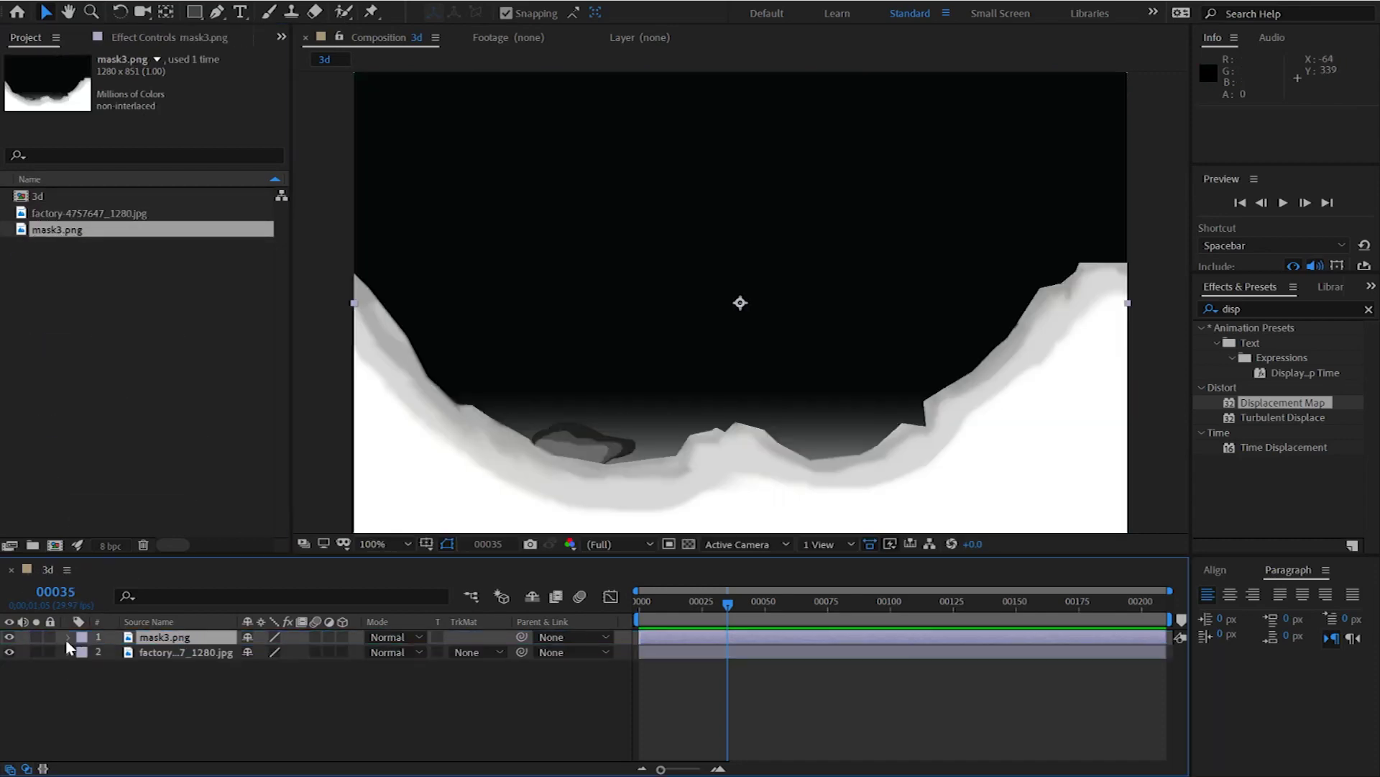
left_click(9, 637)
left_click(189, 656)
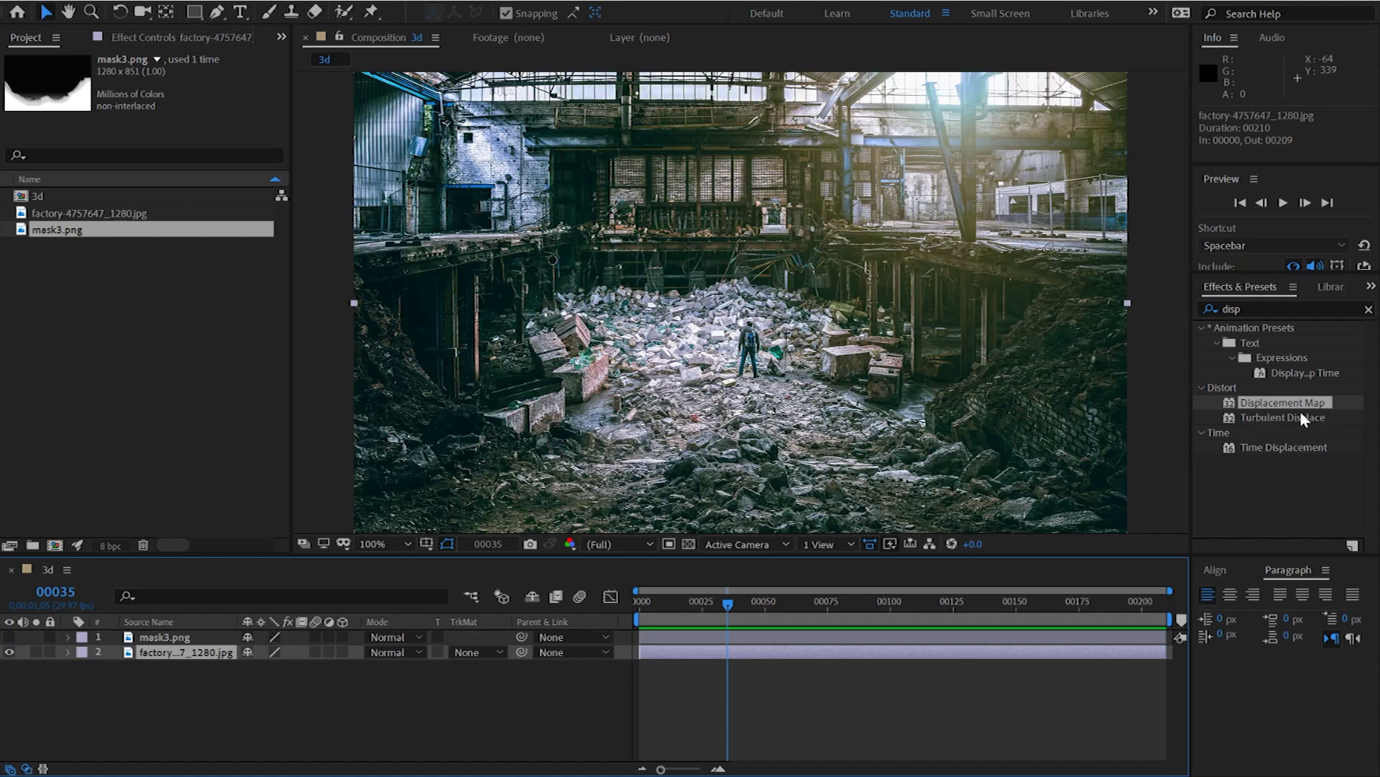
left_click_drag(1234, 408, 696, 654)
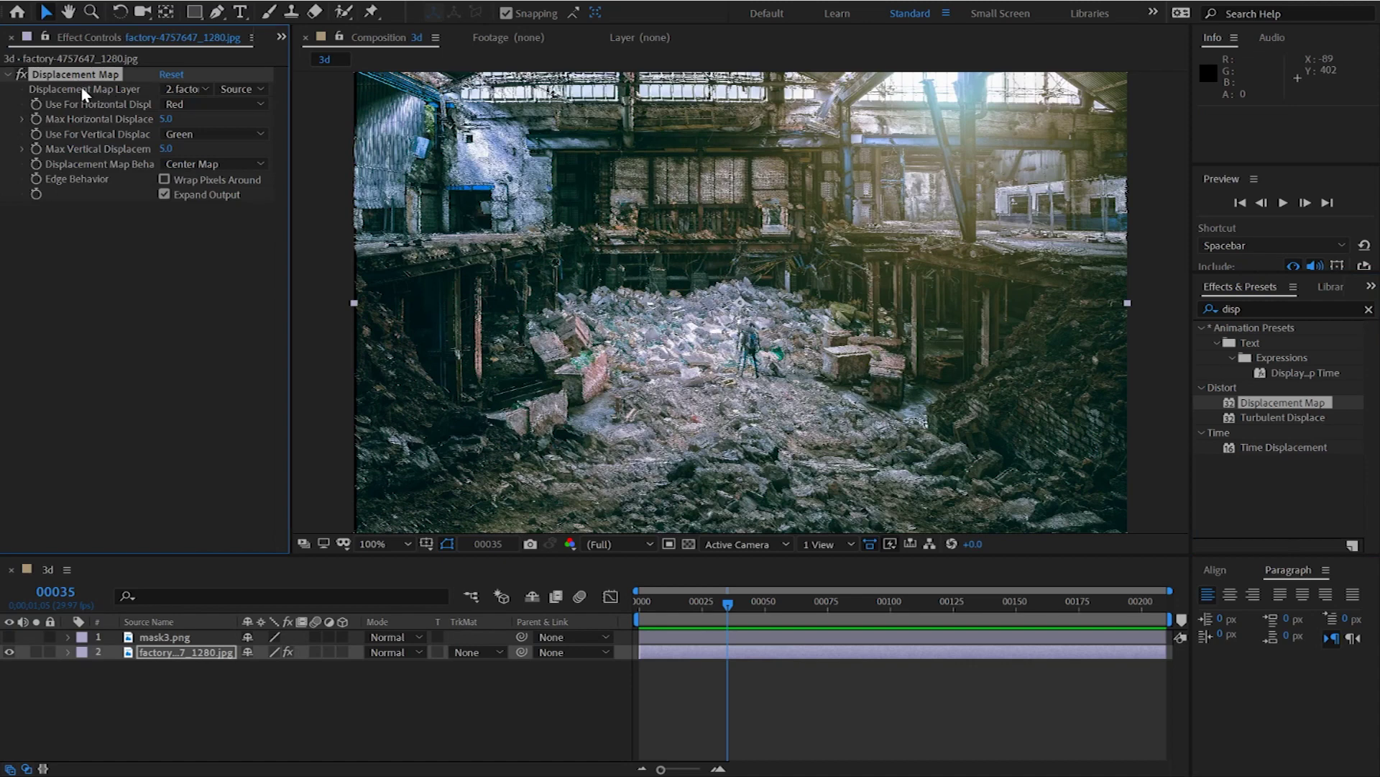
- Set the displacement map layer to mask3.png, horizontal channel to Luminance, and Max Horizontal to 8
left_click(184, 88)
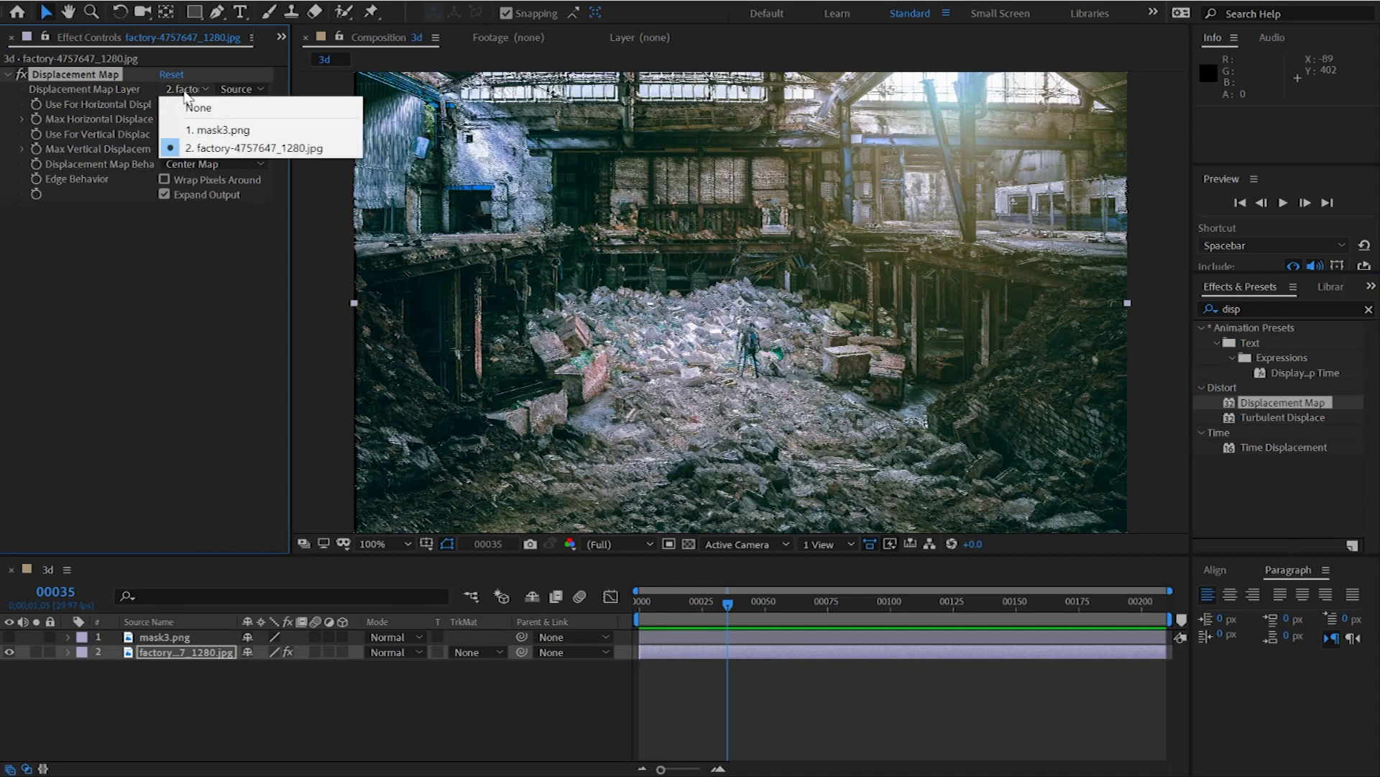
left_click(220, 133)
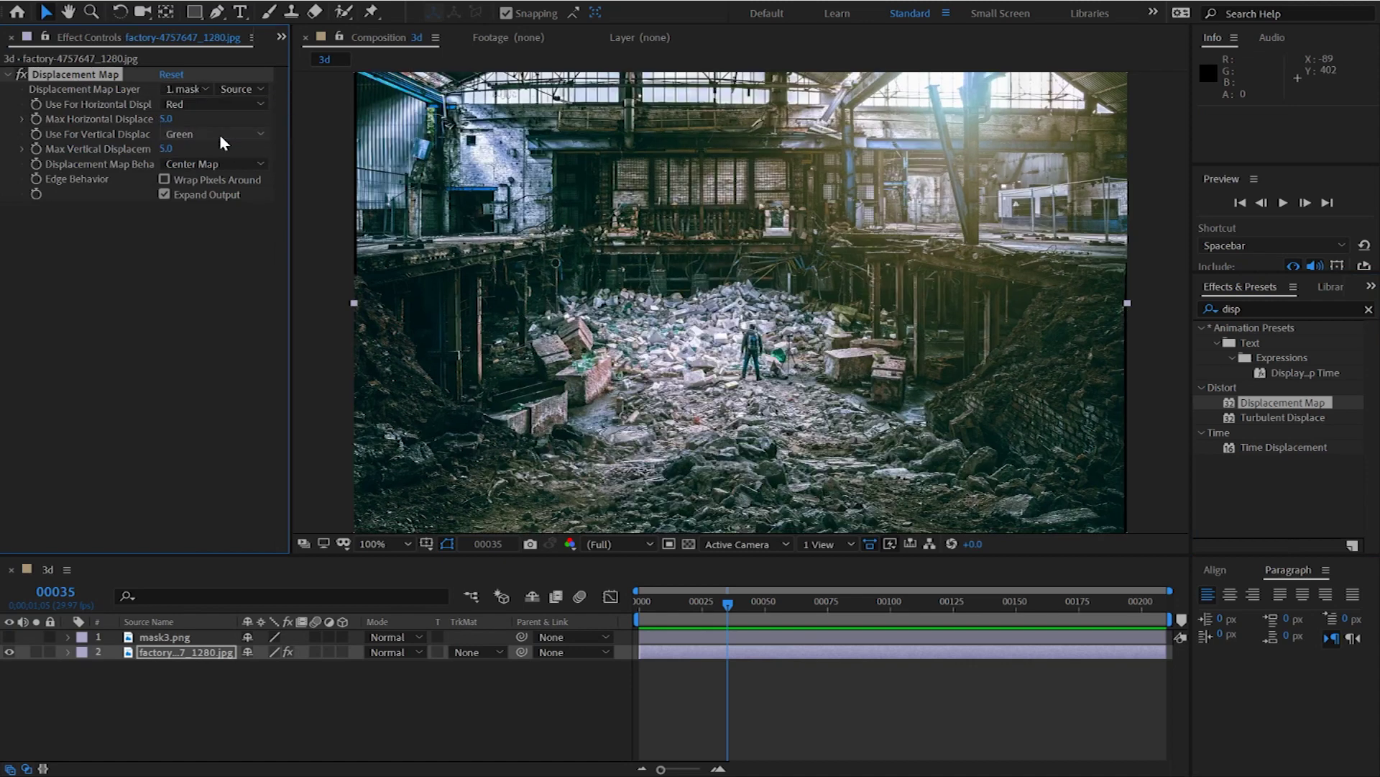
left_click(207, 248)
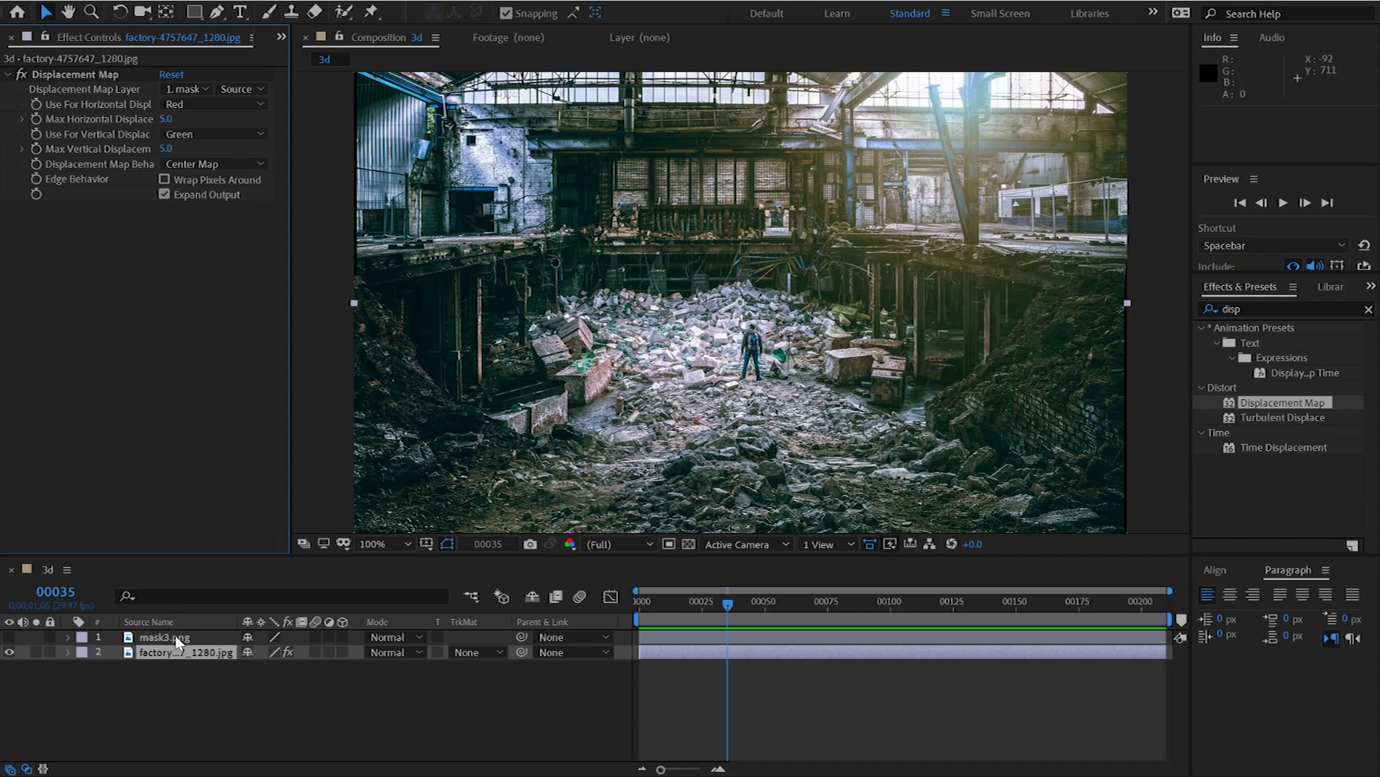
left_click(179, 105)
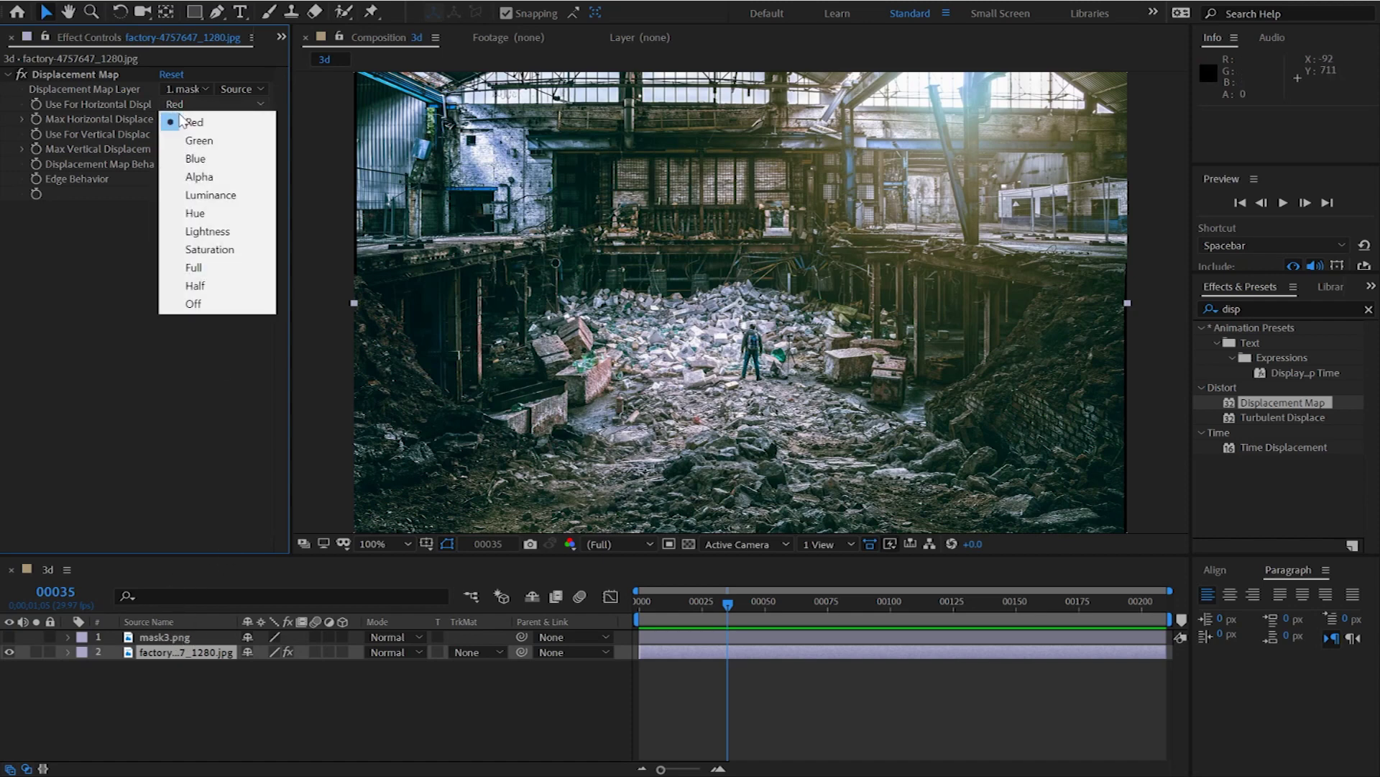
left_click(230, 195)
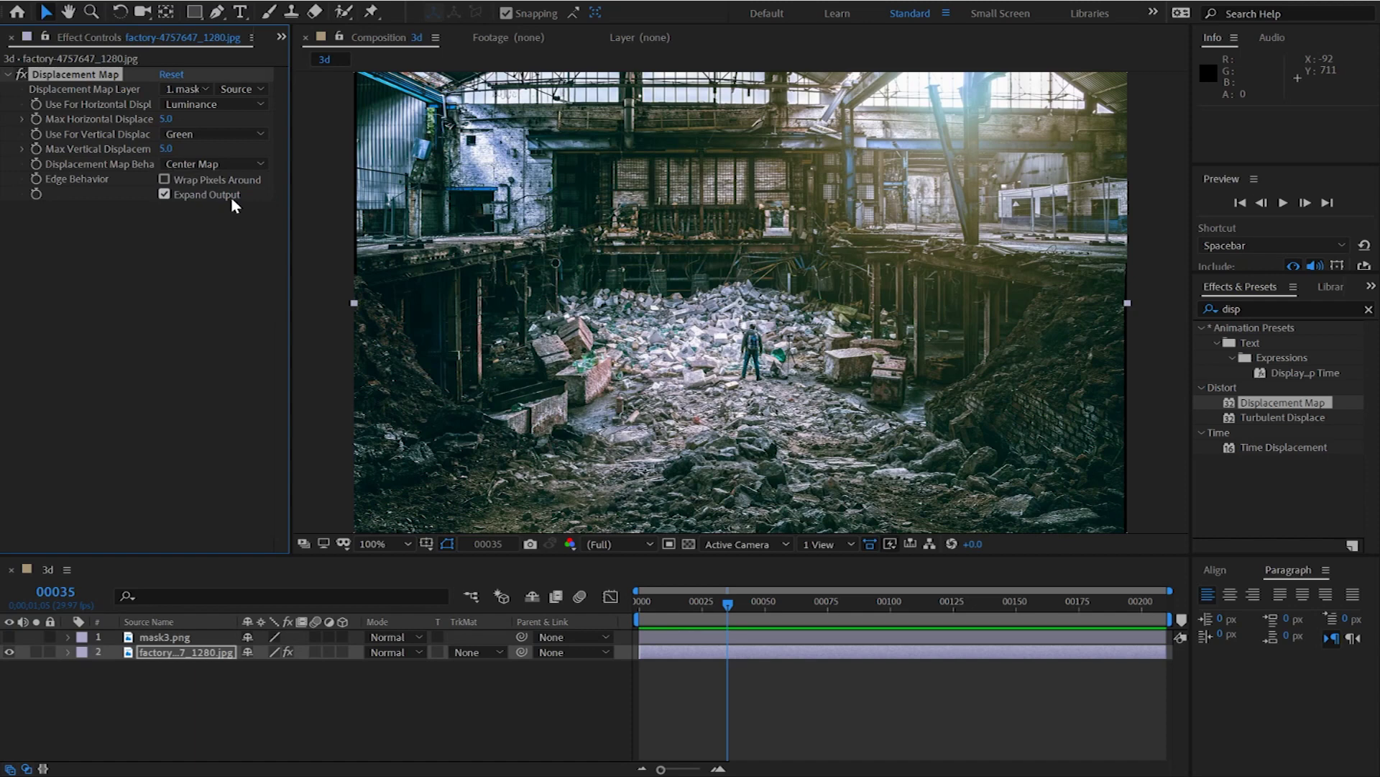
left_click(165, 119)
type("8")
key("Return")
- At the first frame, set Max Horizontal Displacement to -20 and keyframe it
left_click_drag(160, 124, 180, 141)
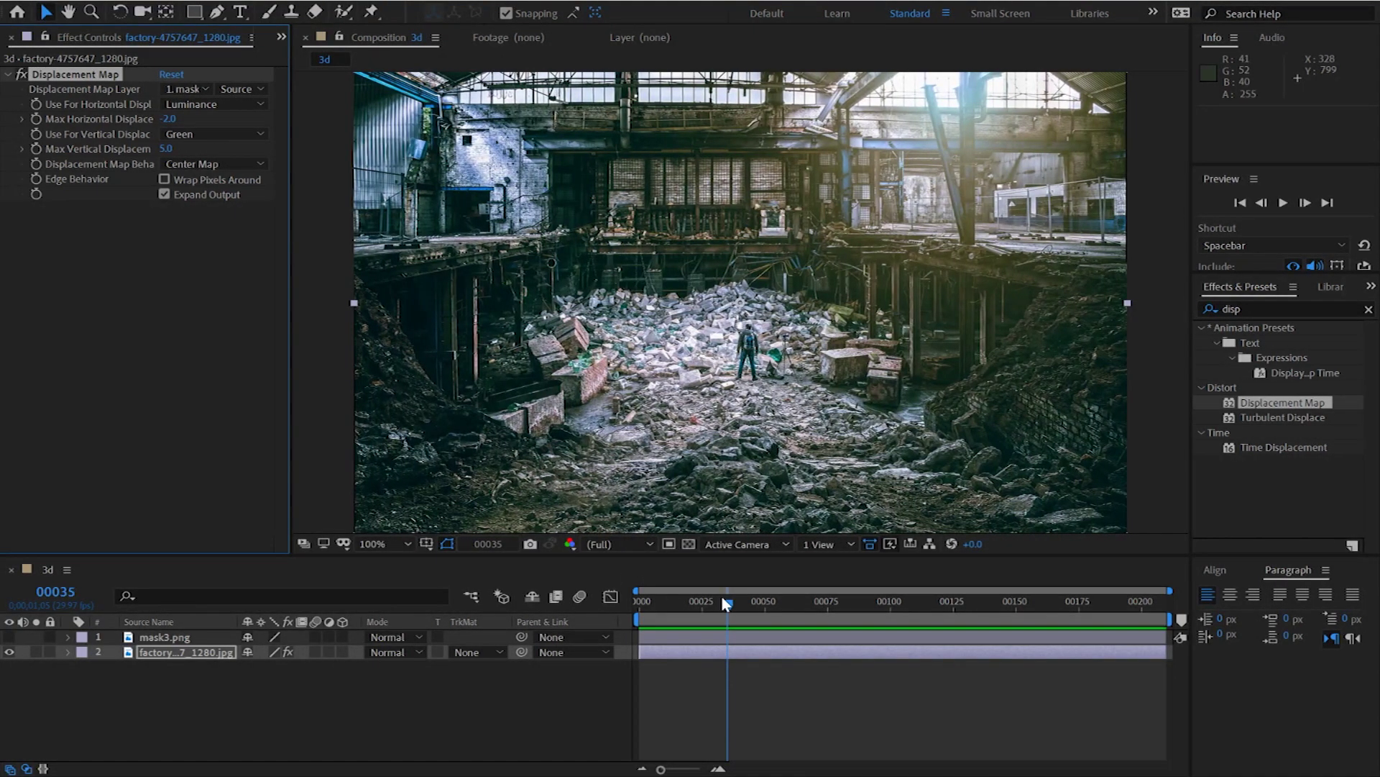
left_click_drag(725, 601, 638, 601)
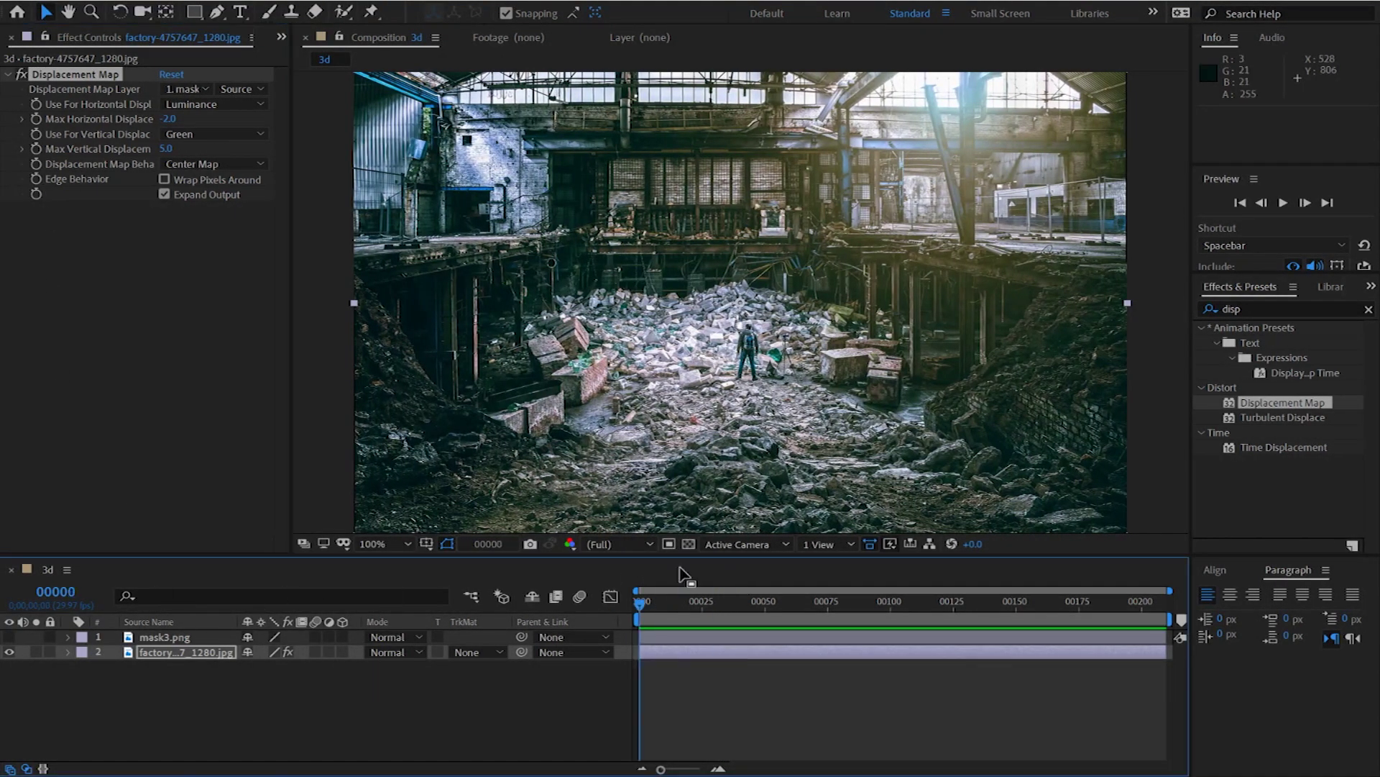
left_click_drag(167, 118, 50, 106)
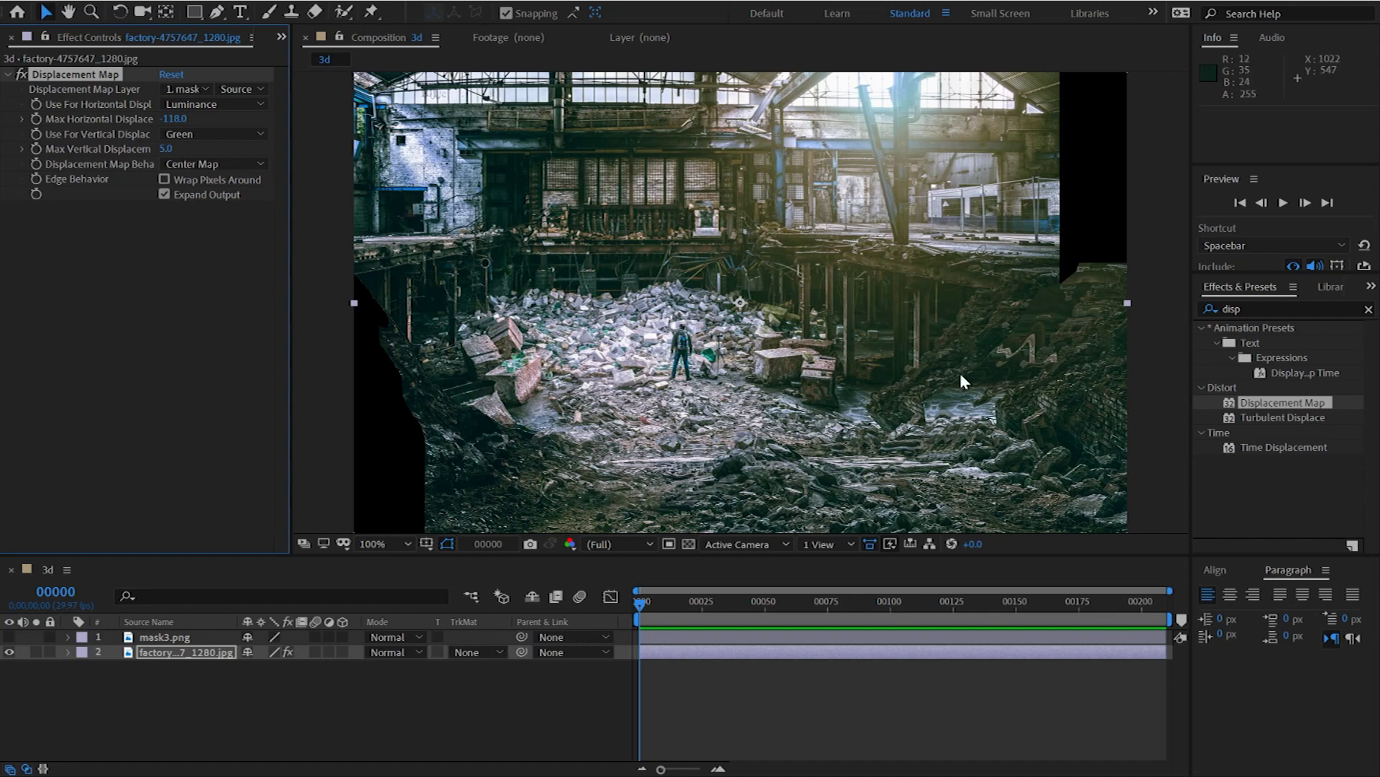
left_click_drag(172, 119, 279, 141)
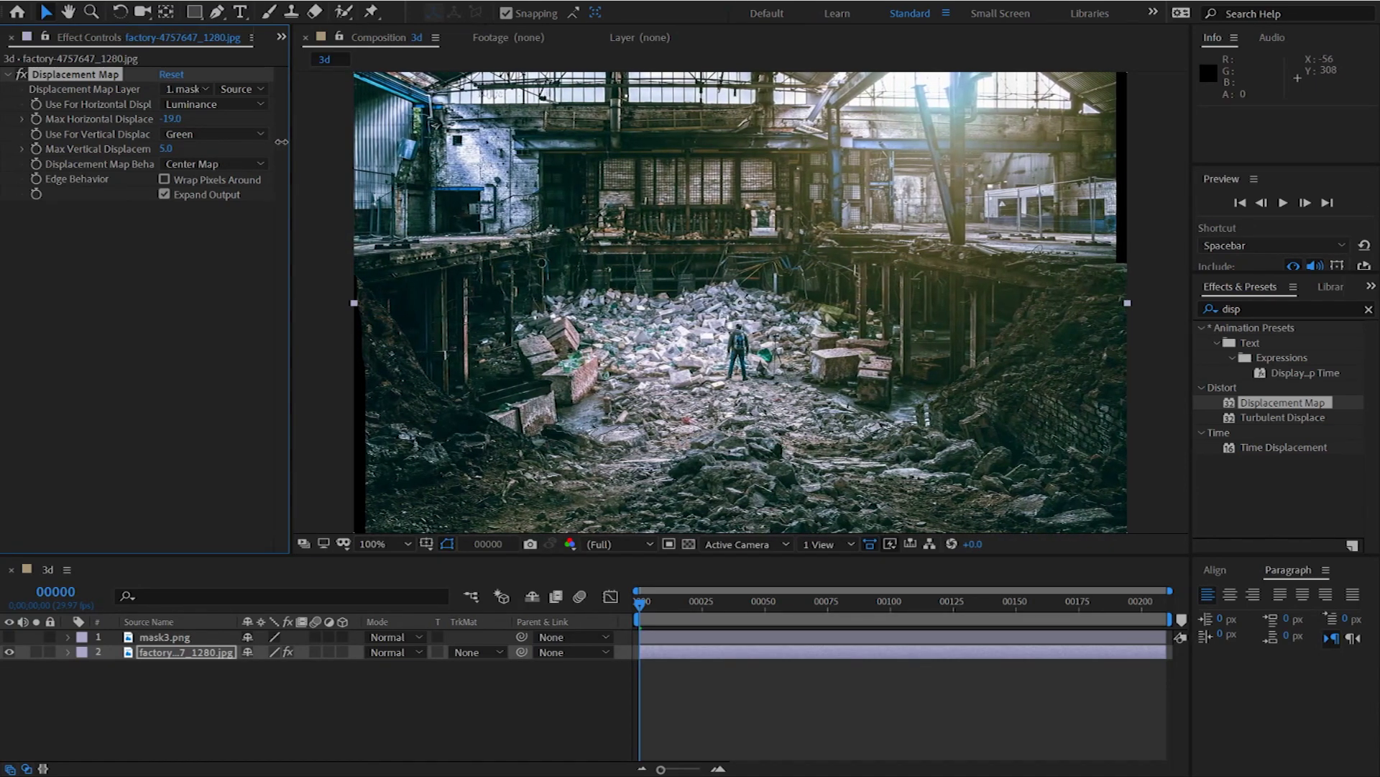
left_click(174, 119)
type("-")
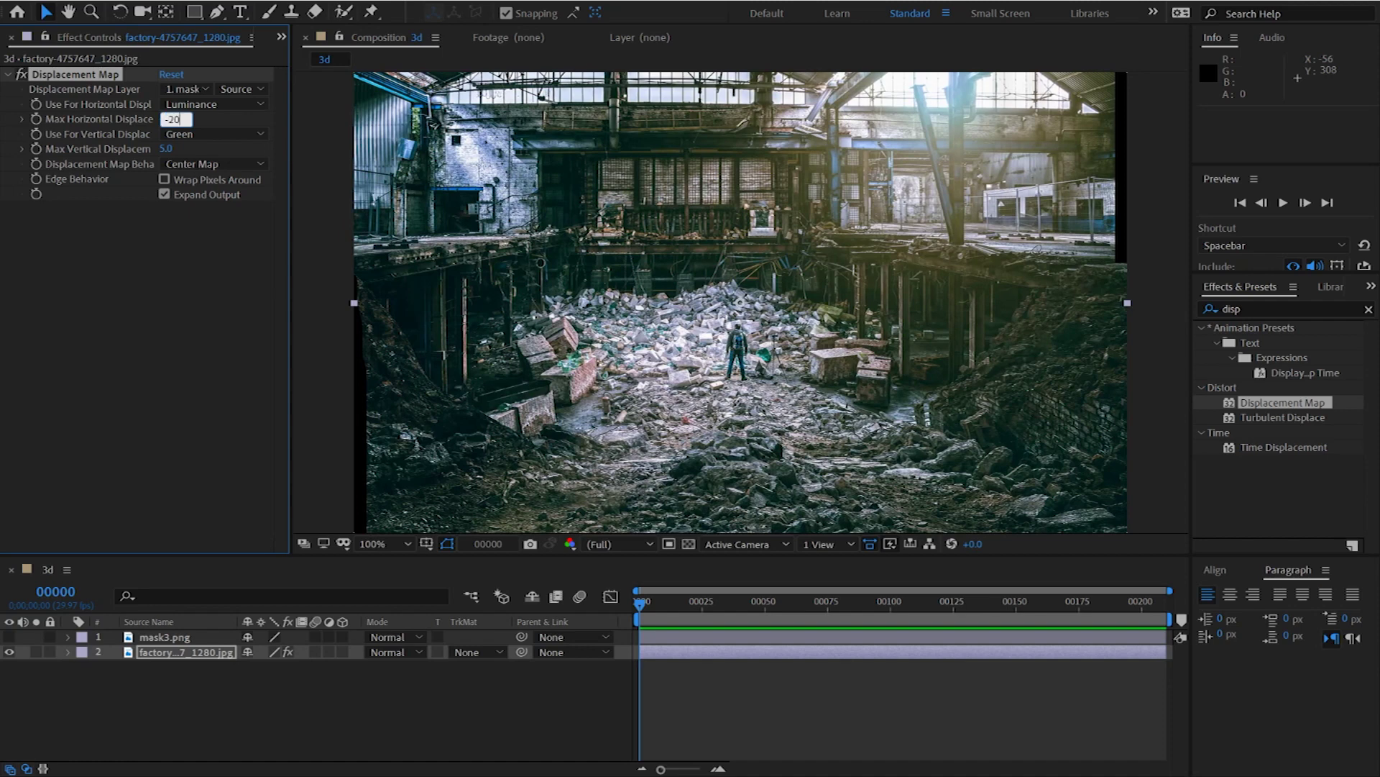
type("20")
key("Return")
left_click(37, 118)
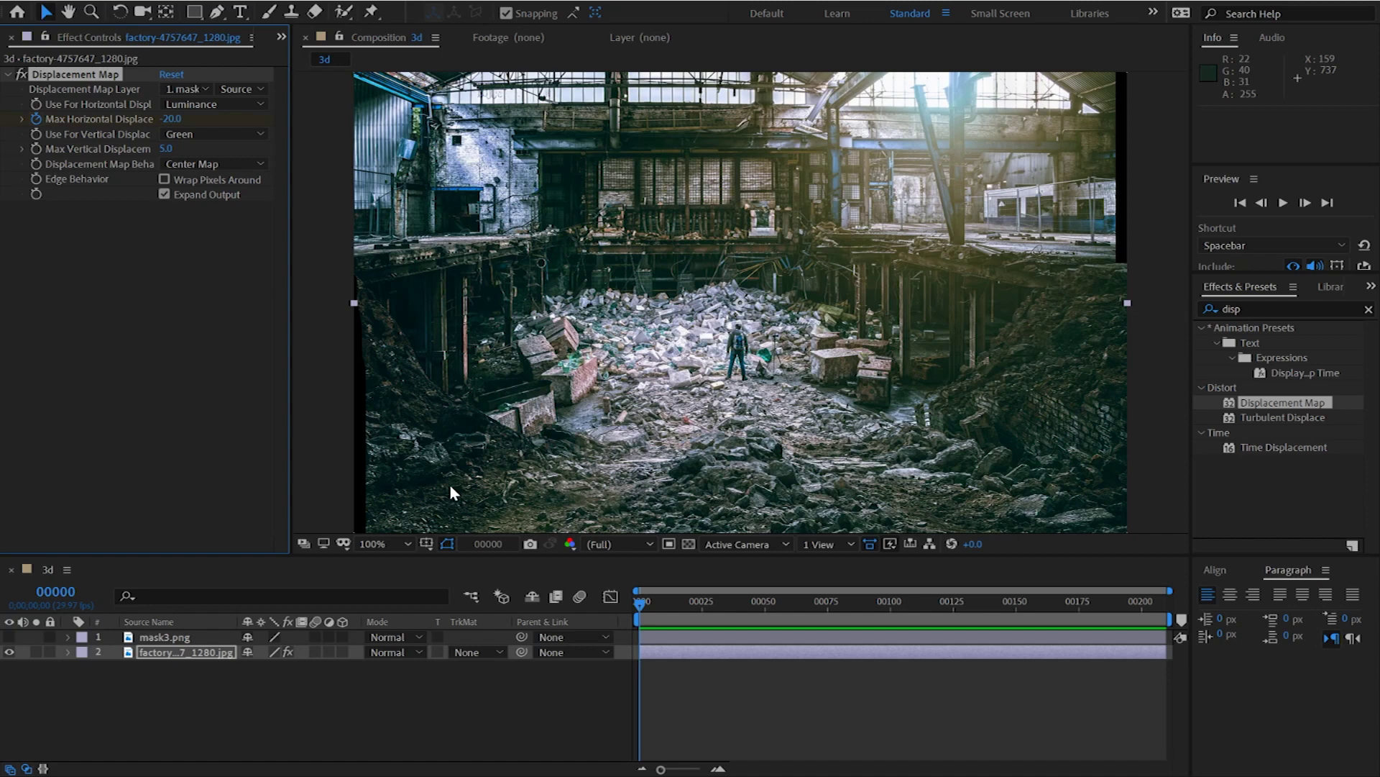
- At frame 90, set Max Horizontal Displacement to 20
left_click(72, 594)
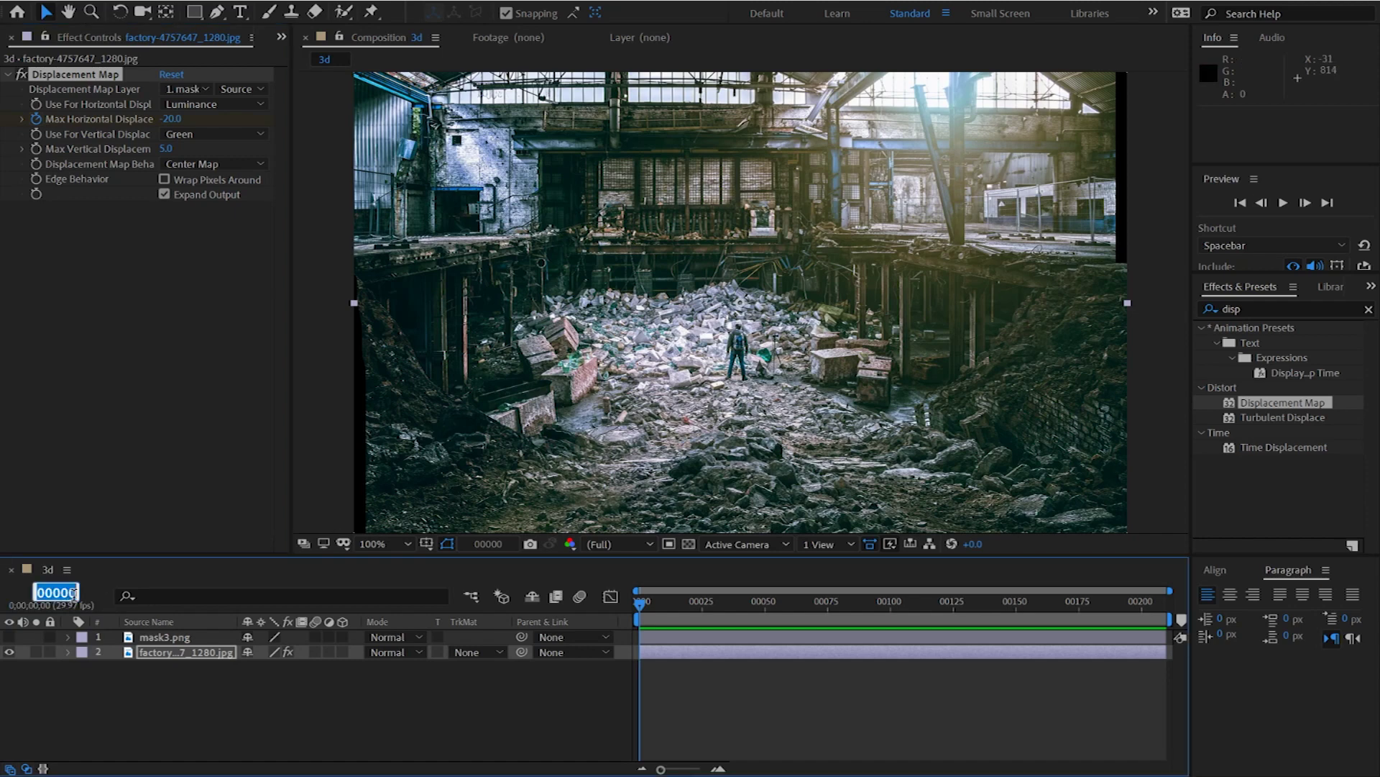
type("90")
key("Return")
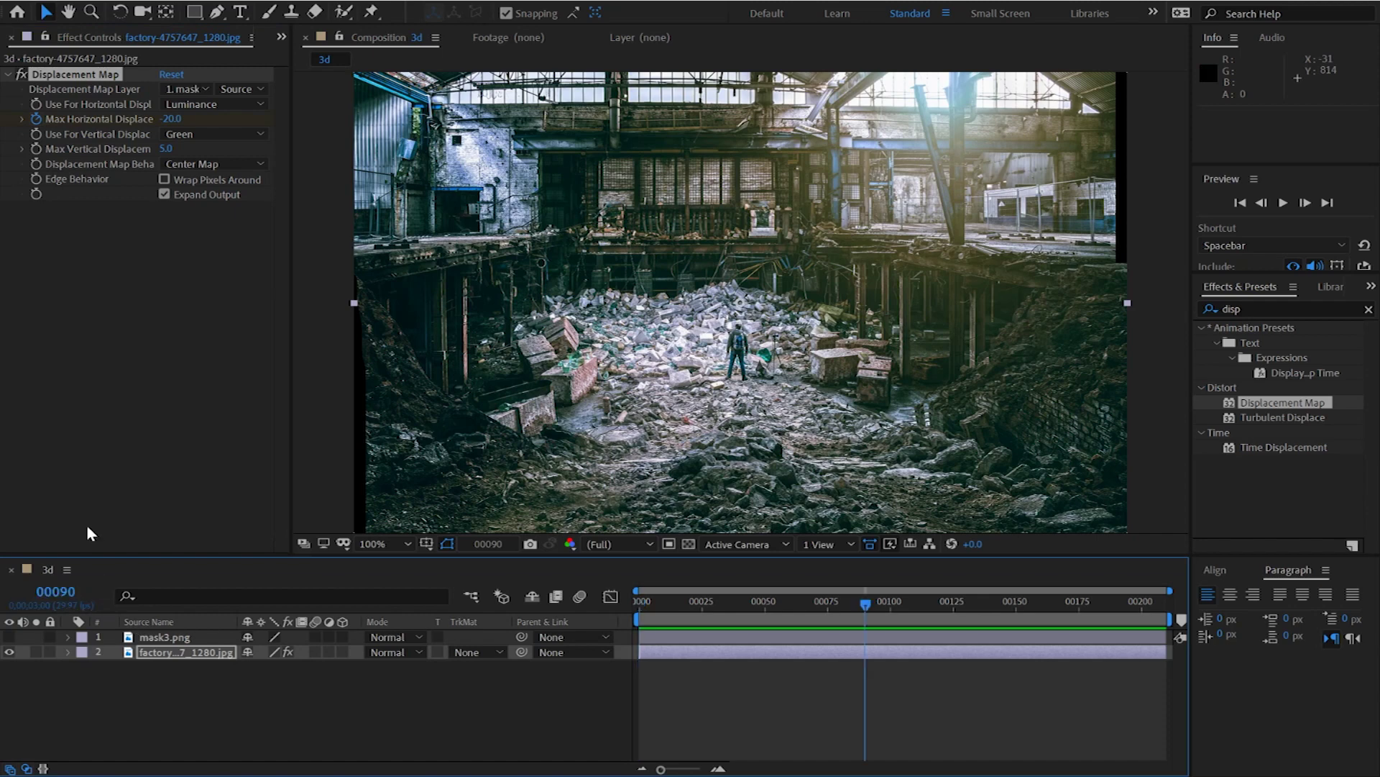
left_click(171, 118)
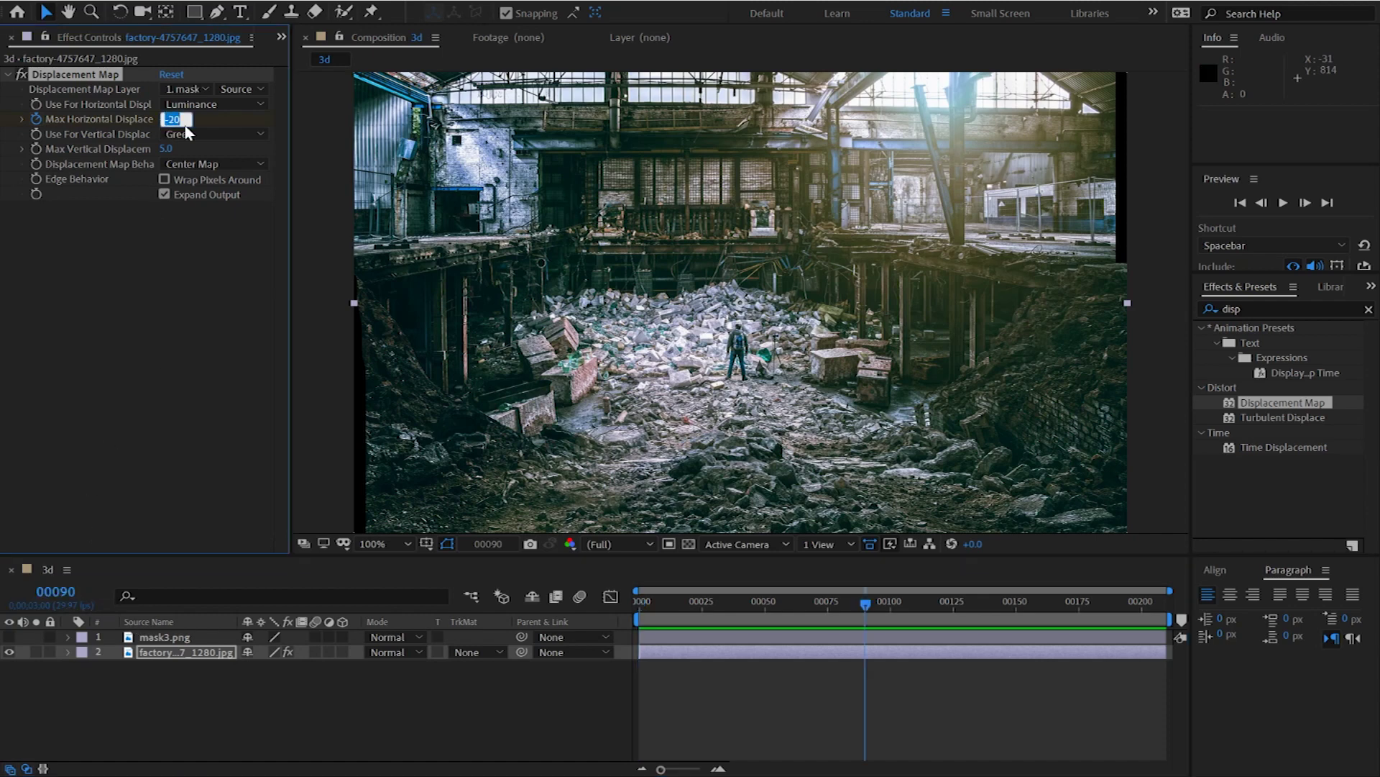
type("20")
key("Return")
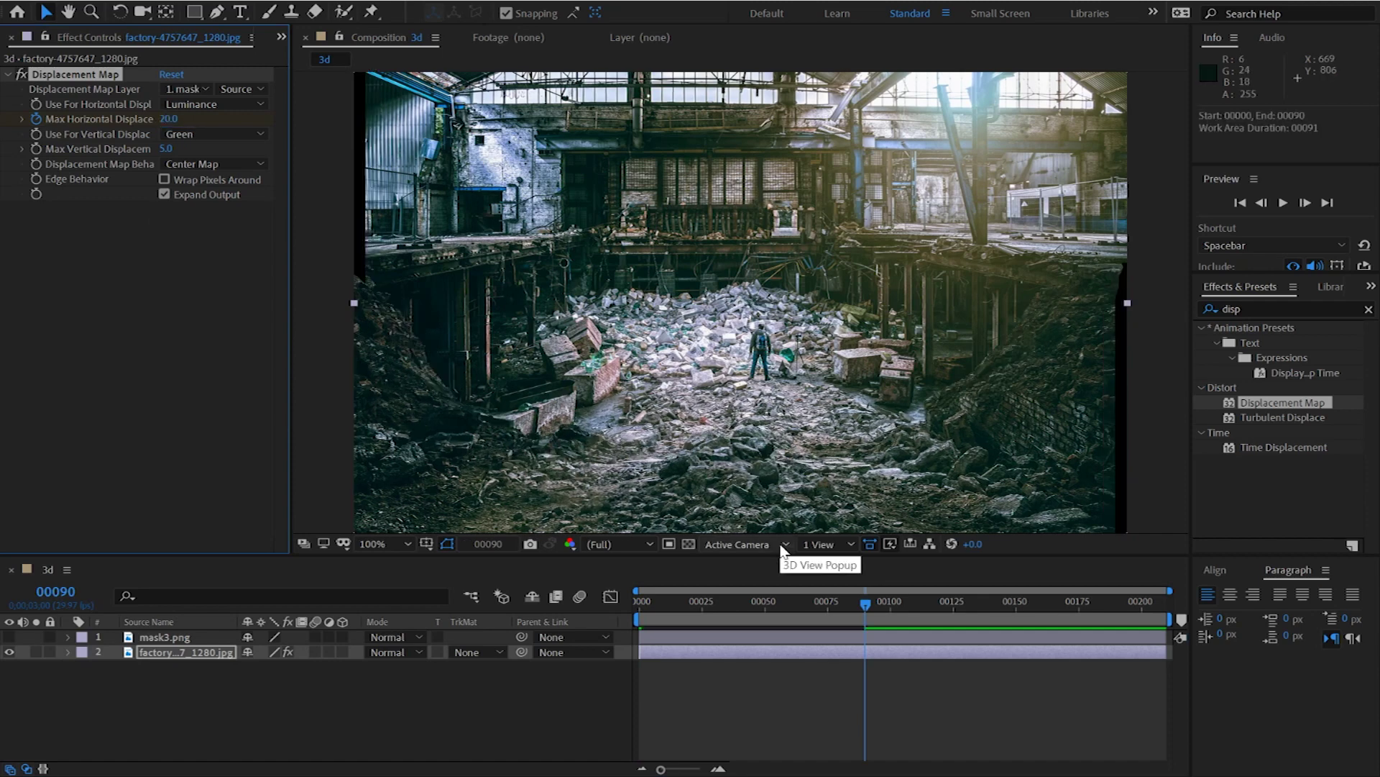
- End the work area at frame 90 and preview the parallax animation
key("n")
left_click(843, 601)
key("space")
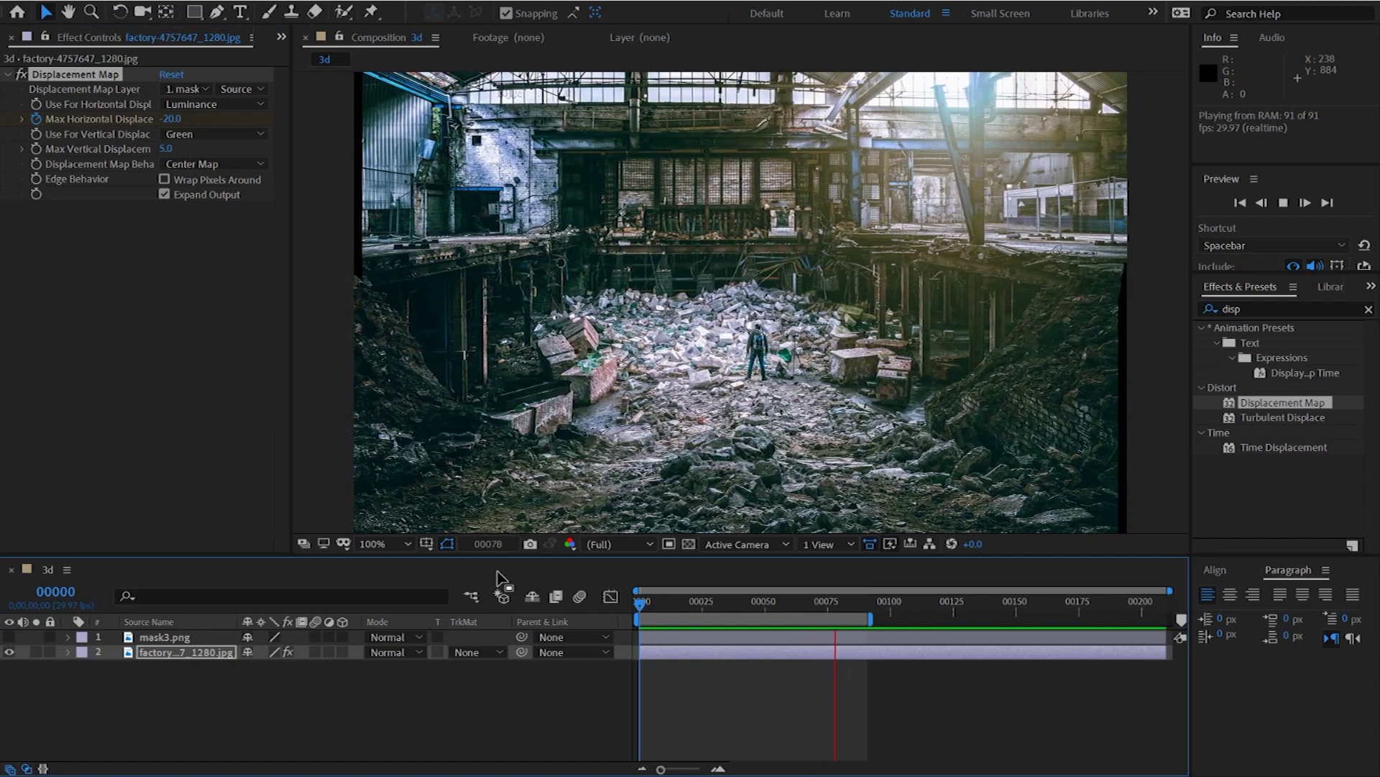
- Drive vertical displacement by Luminance and raise Max Vertical Displacement to 44 at the start
key("space")
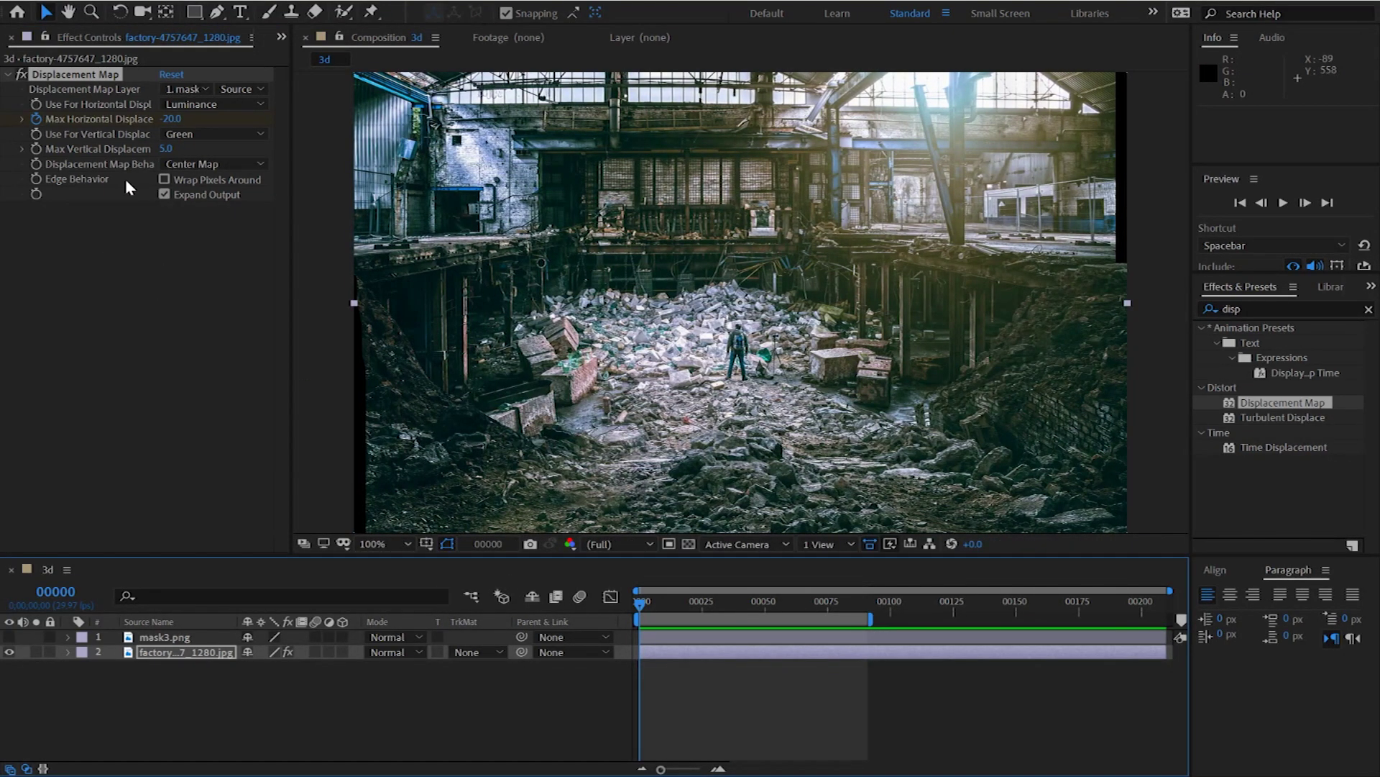
left_click(192, 132)
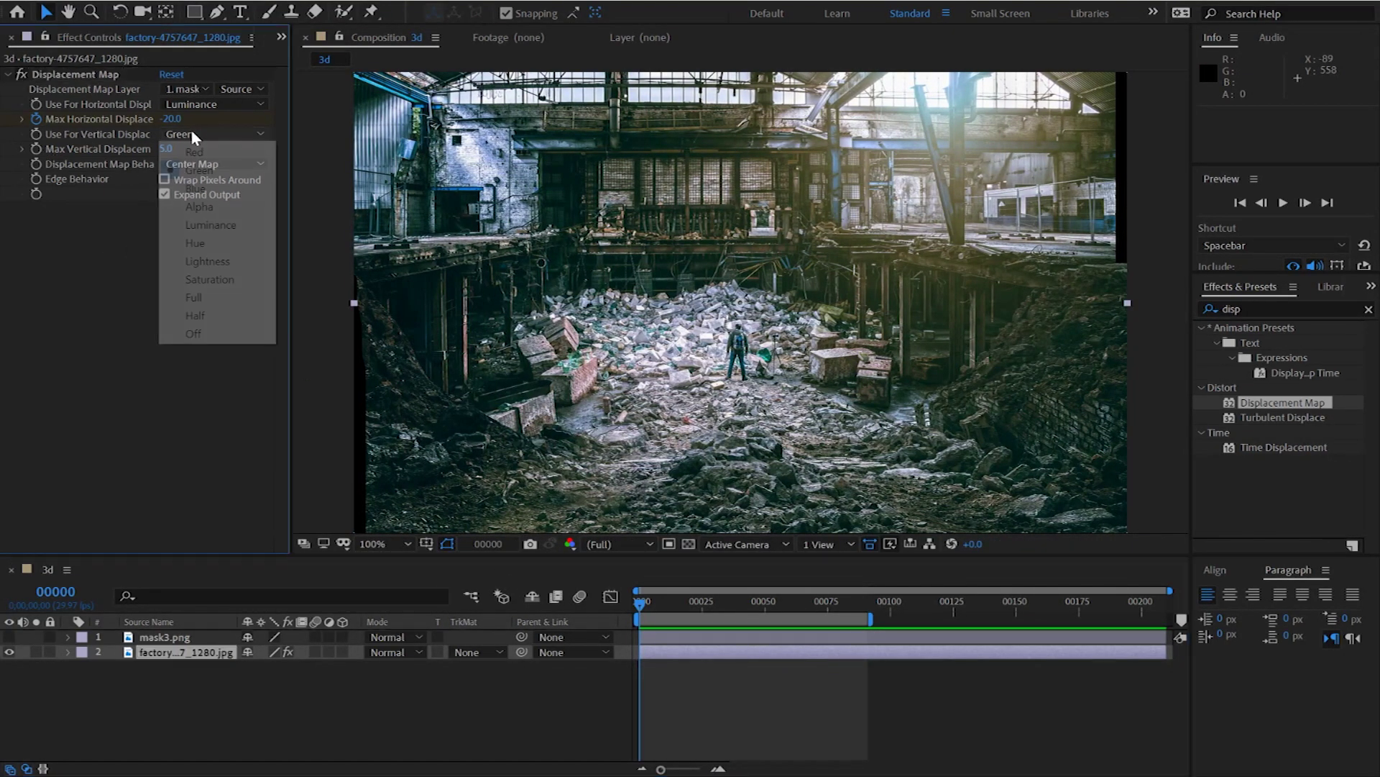
left_click(209, 224)
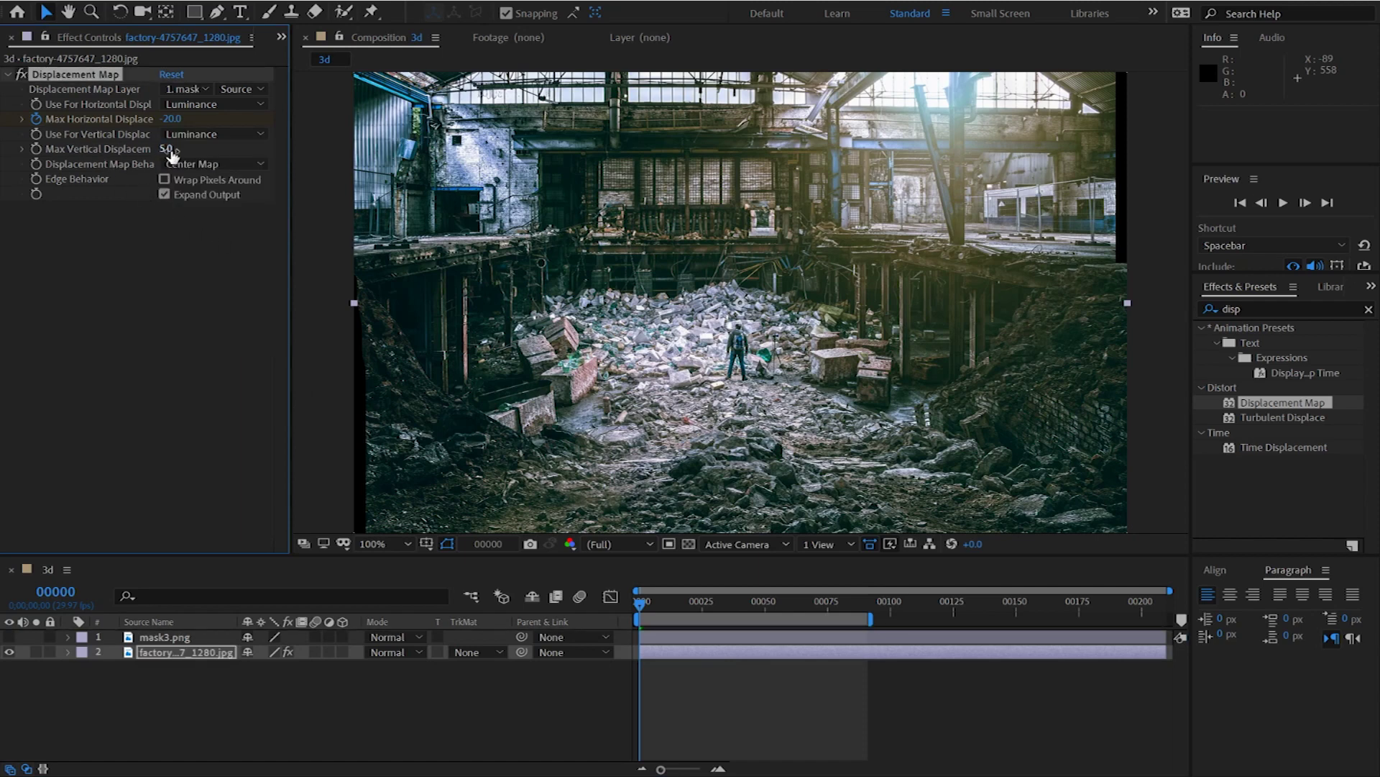
left_click_drag(166, 148, 169, 160)
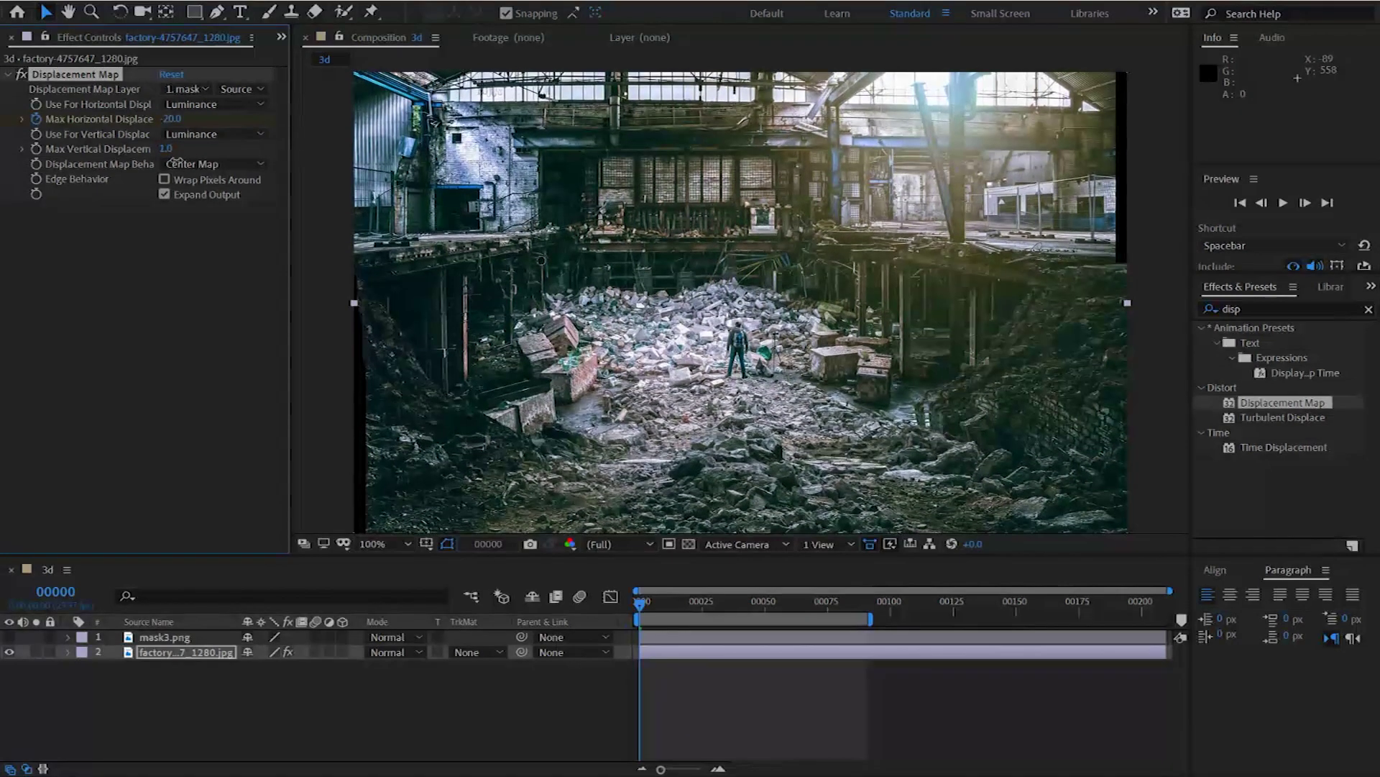
left_click(637, 601)
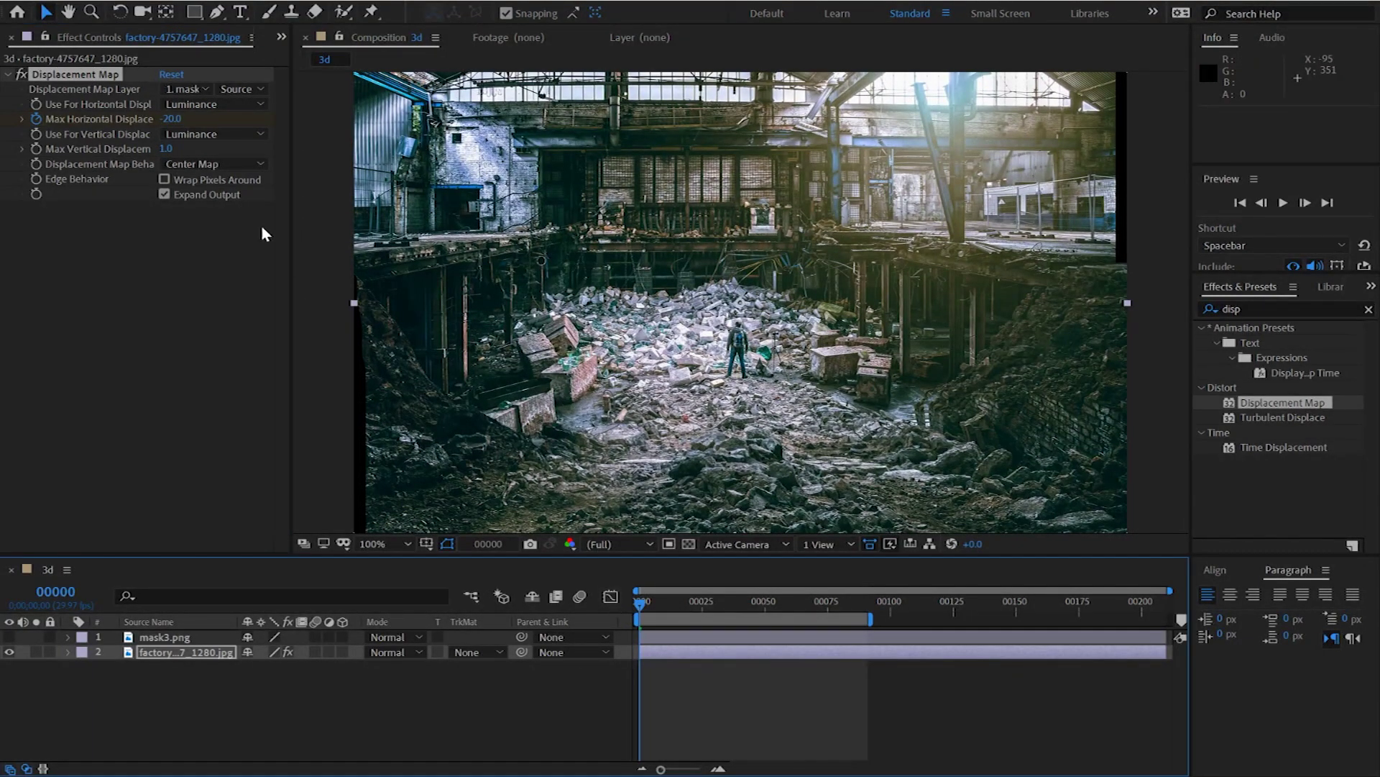
left_click_drag(164, 149, 225, 167)
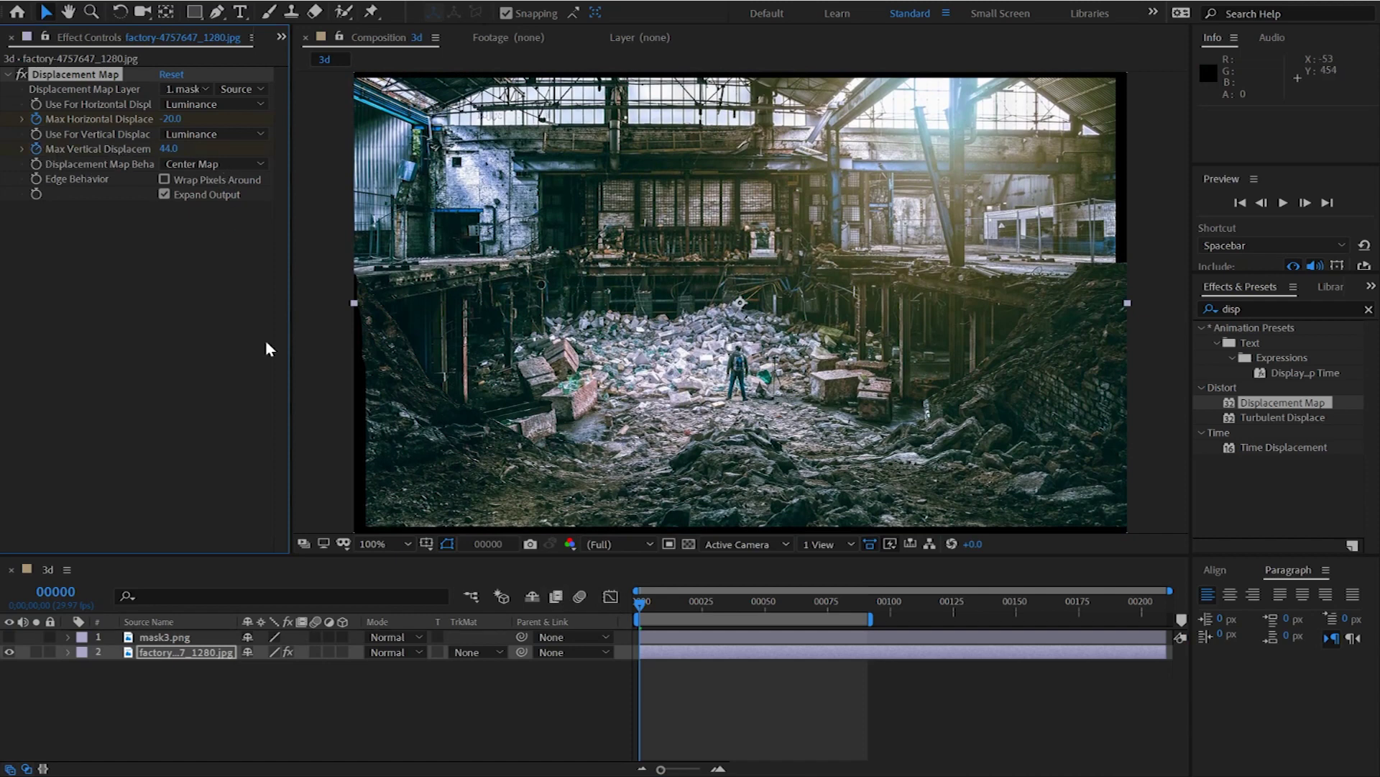
- At frame 90, lower Max Vertical Displacement to -8
left_click(56, 591)
type("90")
key("Return")
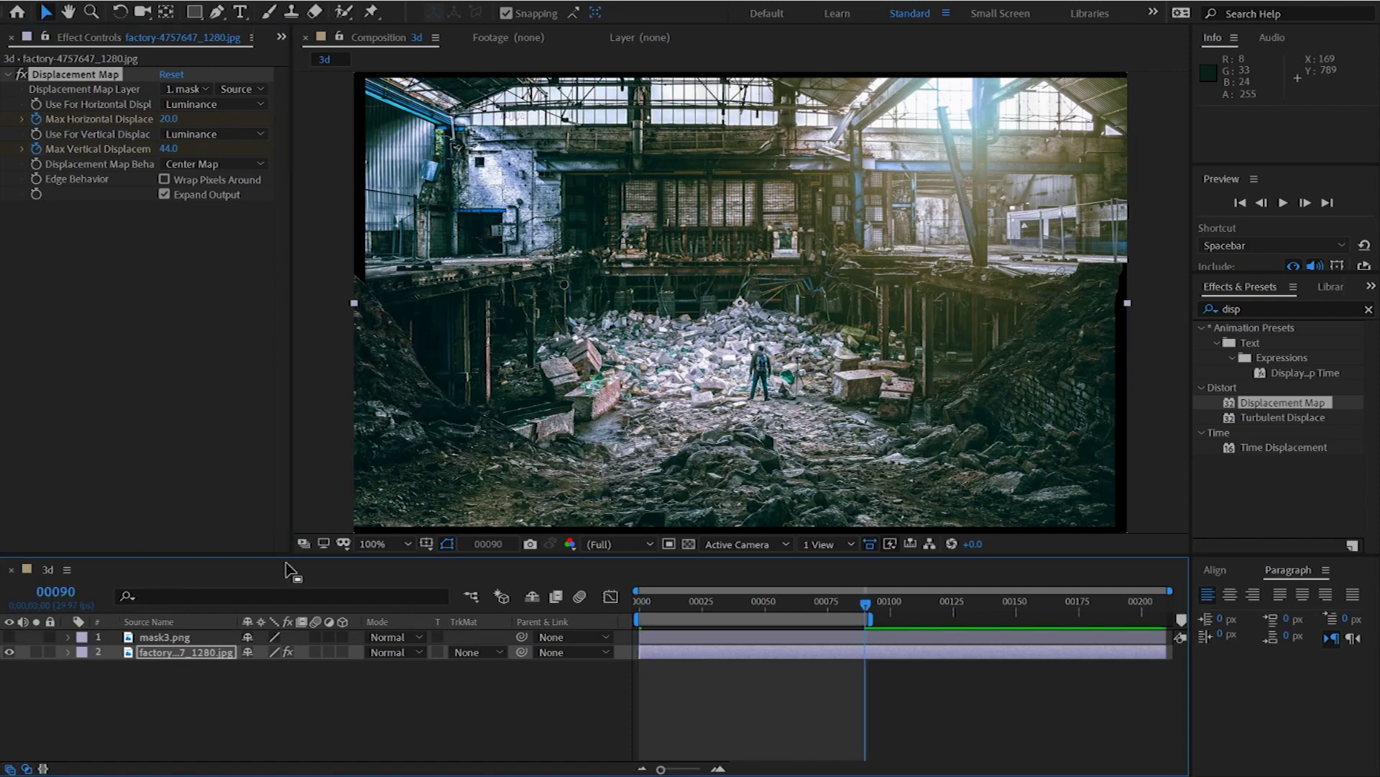
left_click_drag(169, 149, 123, 148)
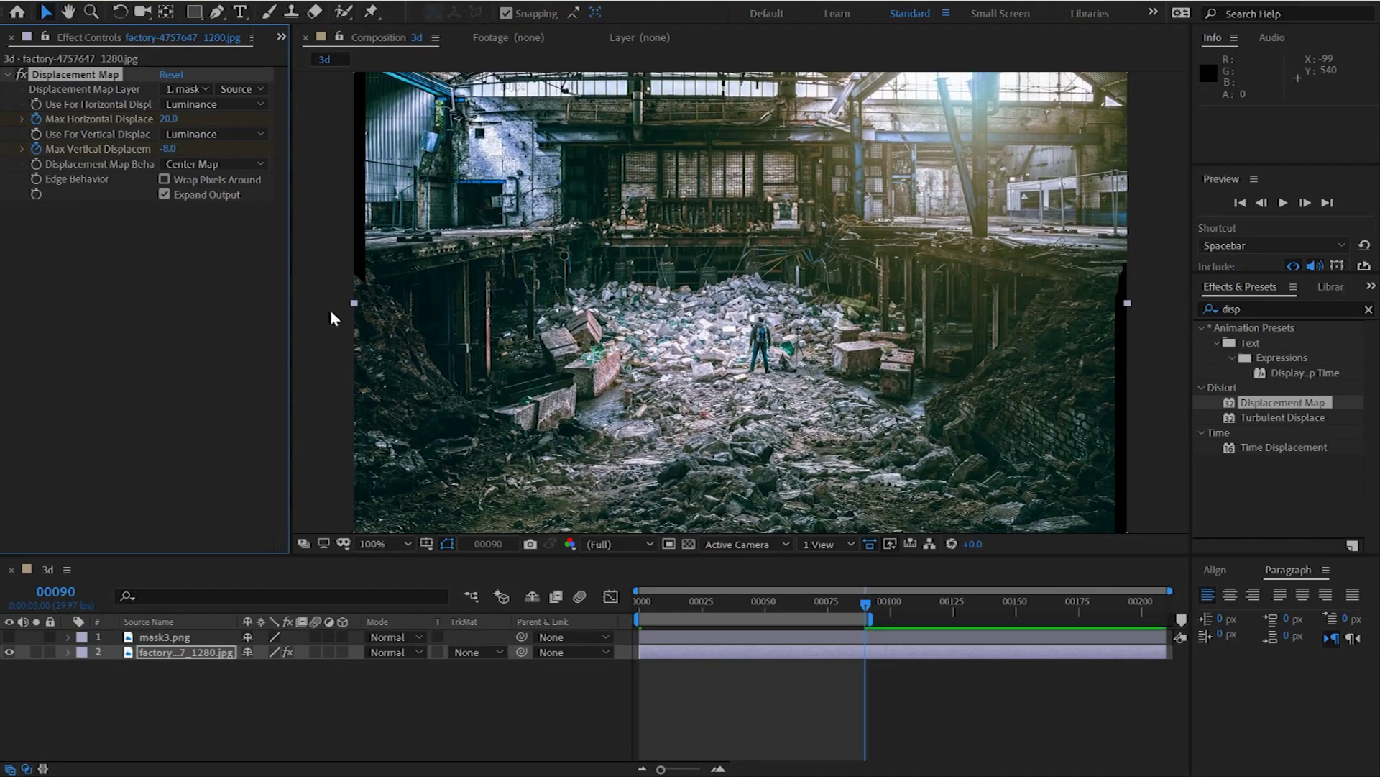
- End the work area at frame 90, preview the animation, and deselect the layer
left_click(868, 613)
key("n")
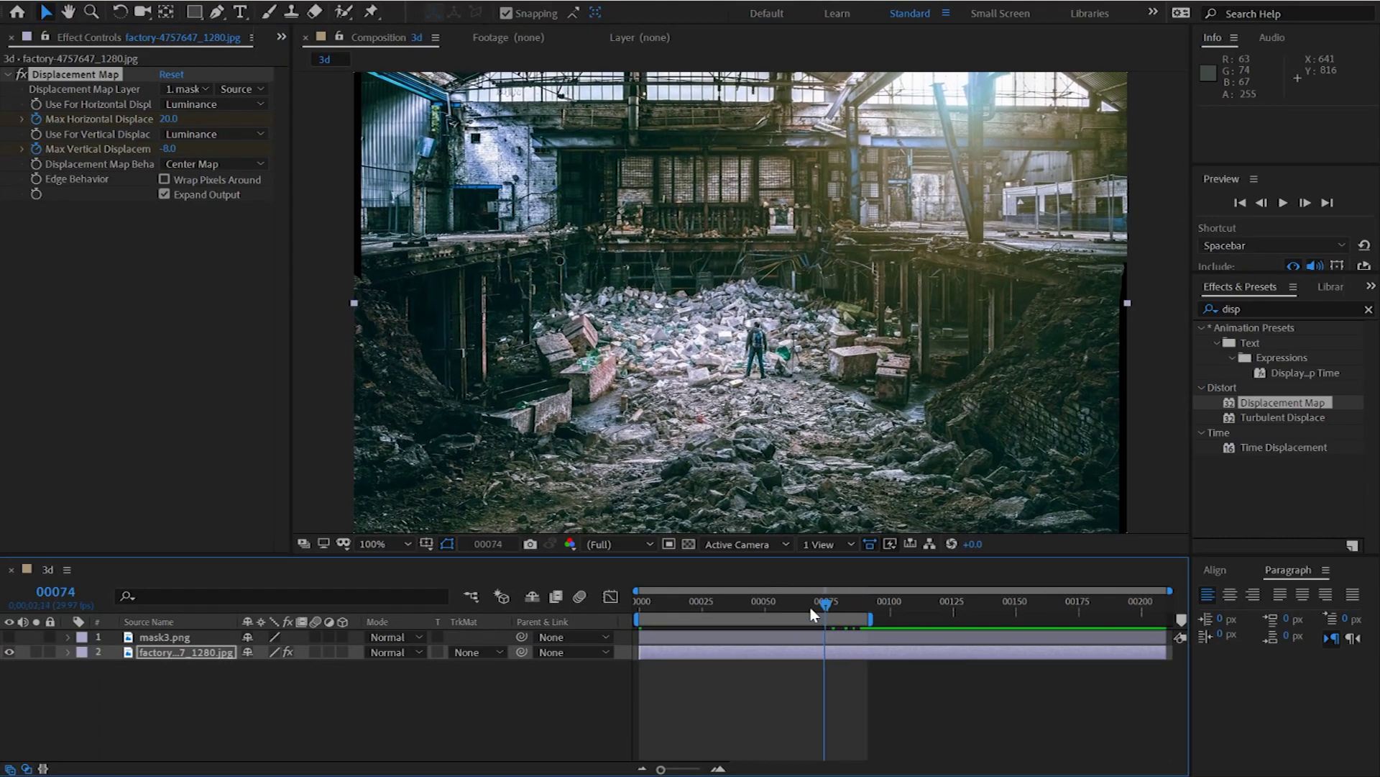
key("space")
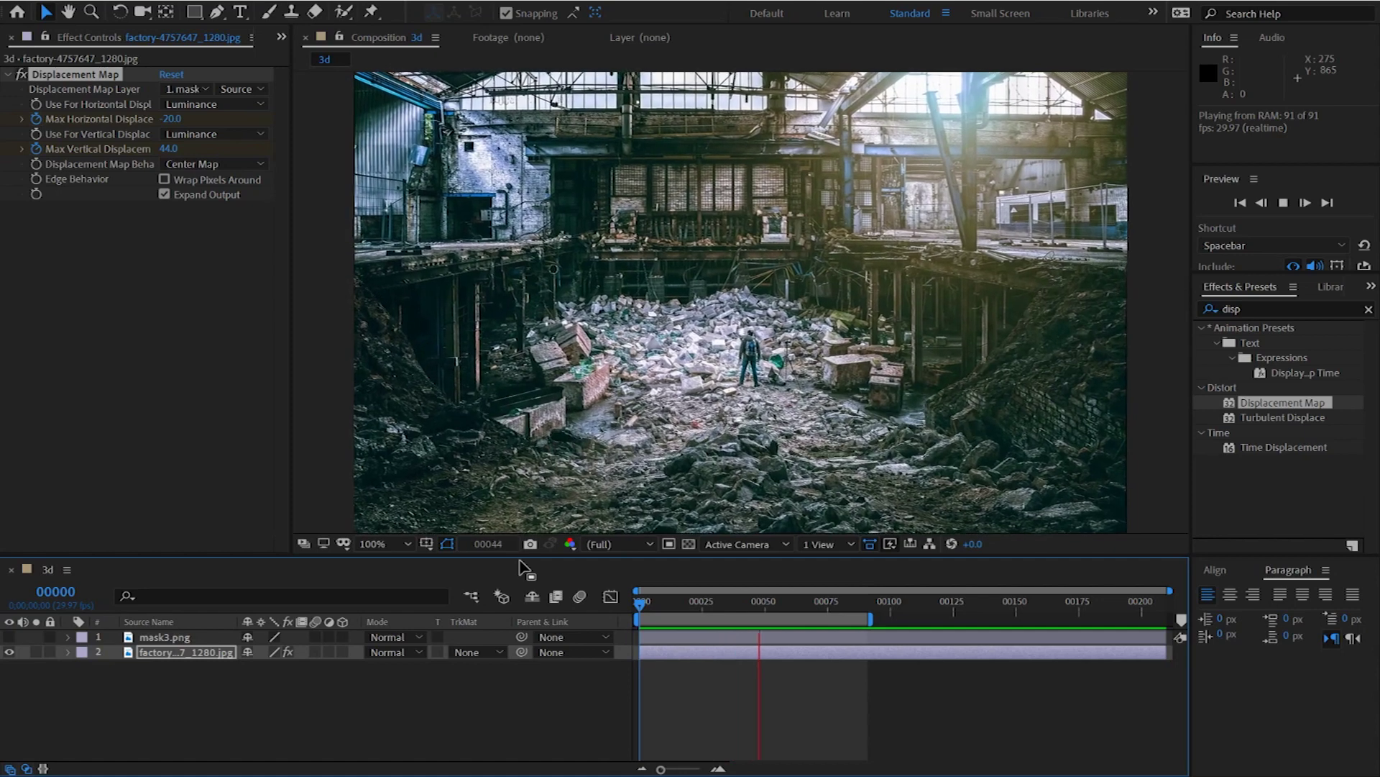
key("space")
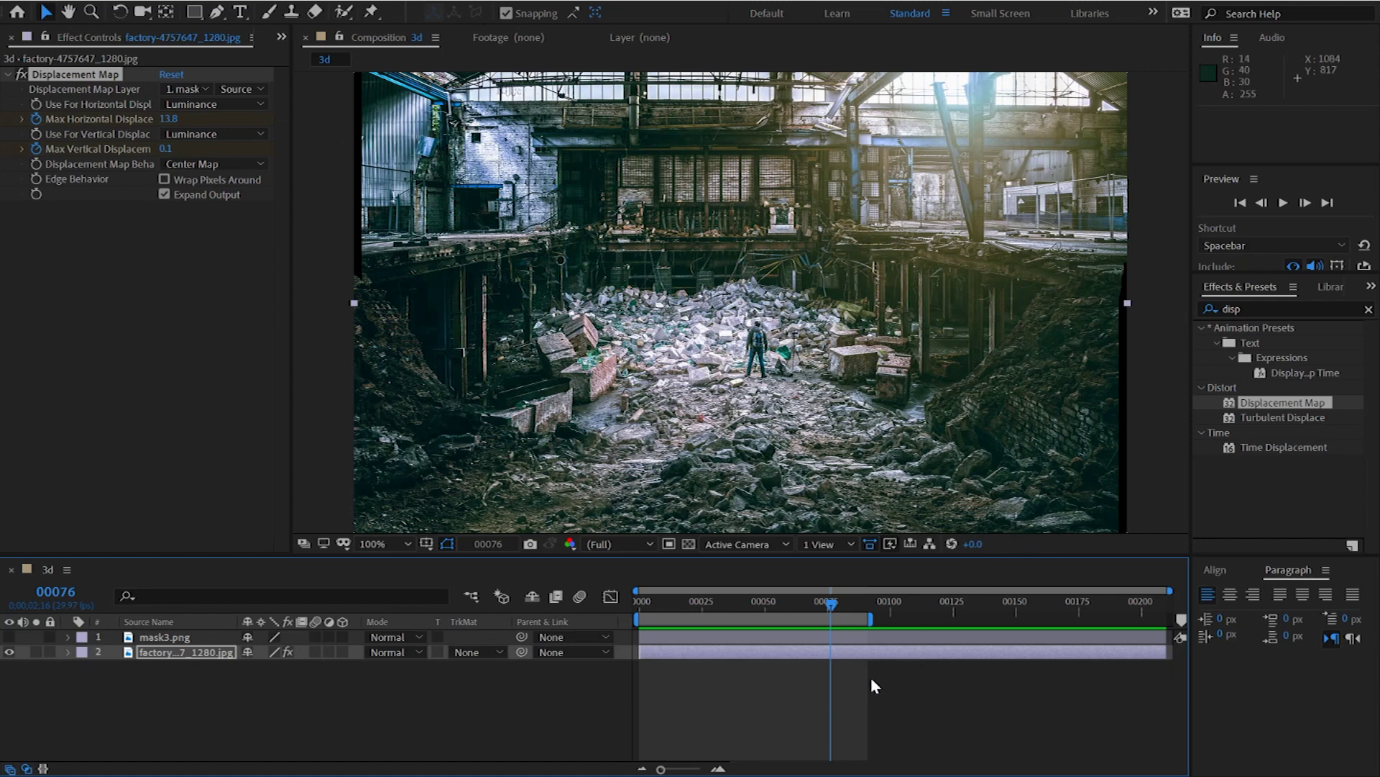
left_click(697, 700)
- Pre-compose the factory photo and mask3.png layers into a precomp named final-3d
left_click(688, 652)
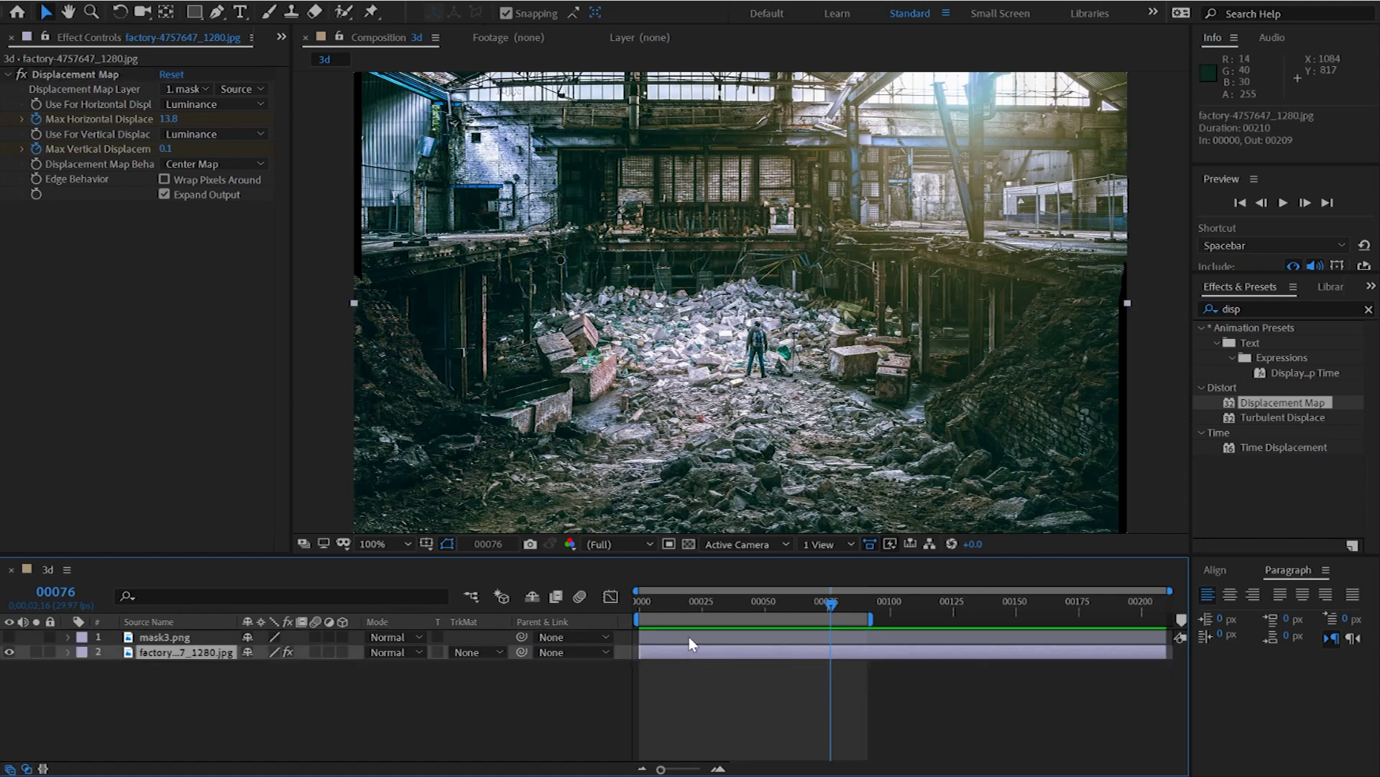
left_click(688, 637, "shift")
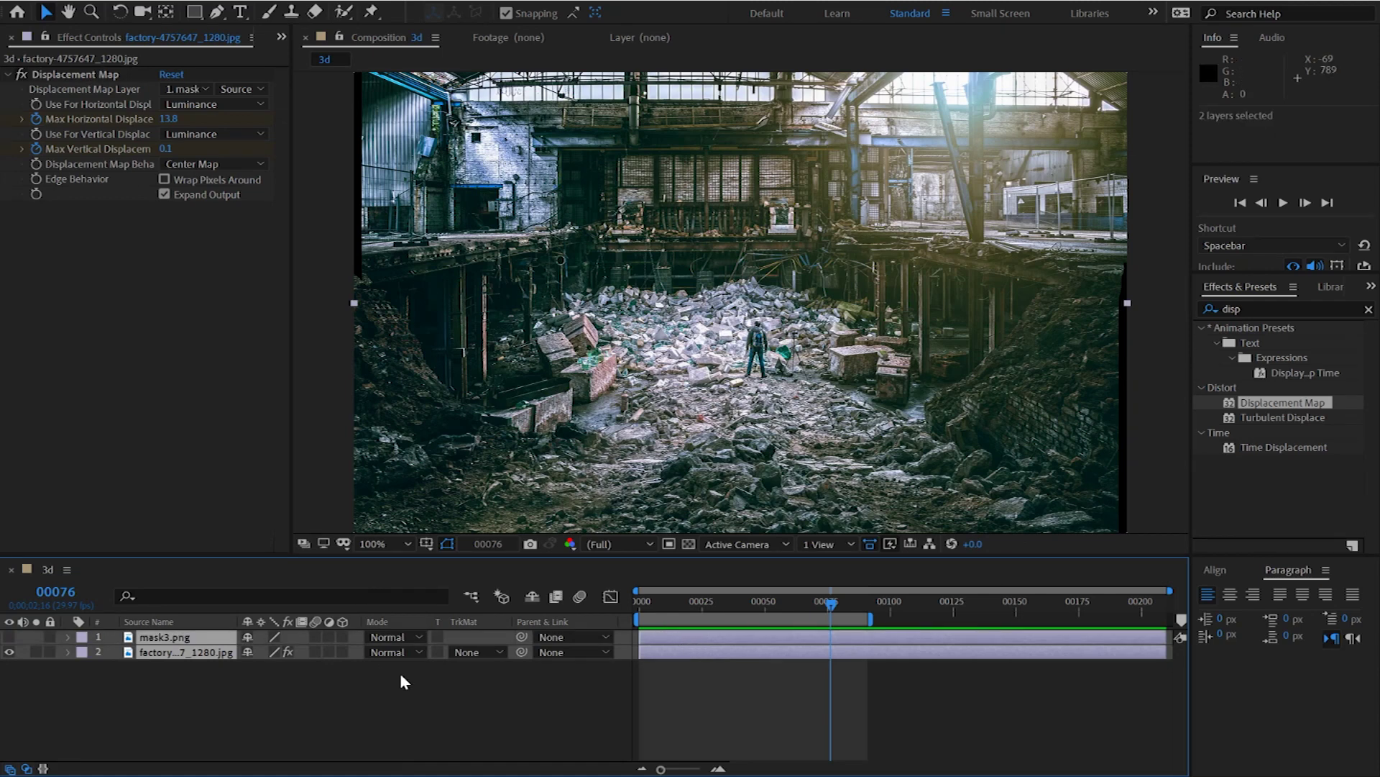
right_click(119, 637)
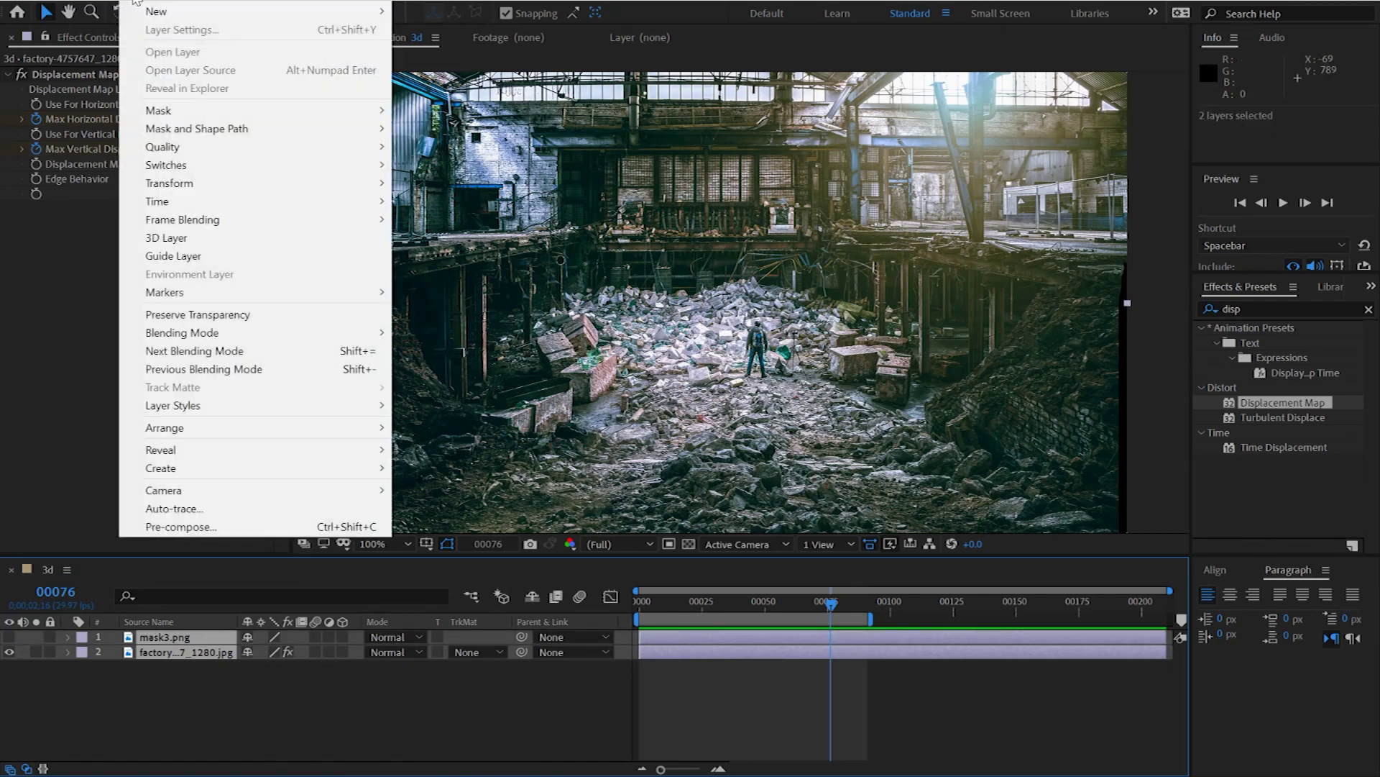
left_click(200, 526)
type("f")
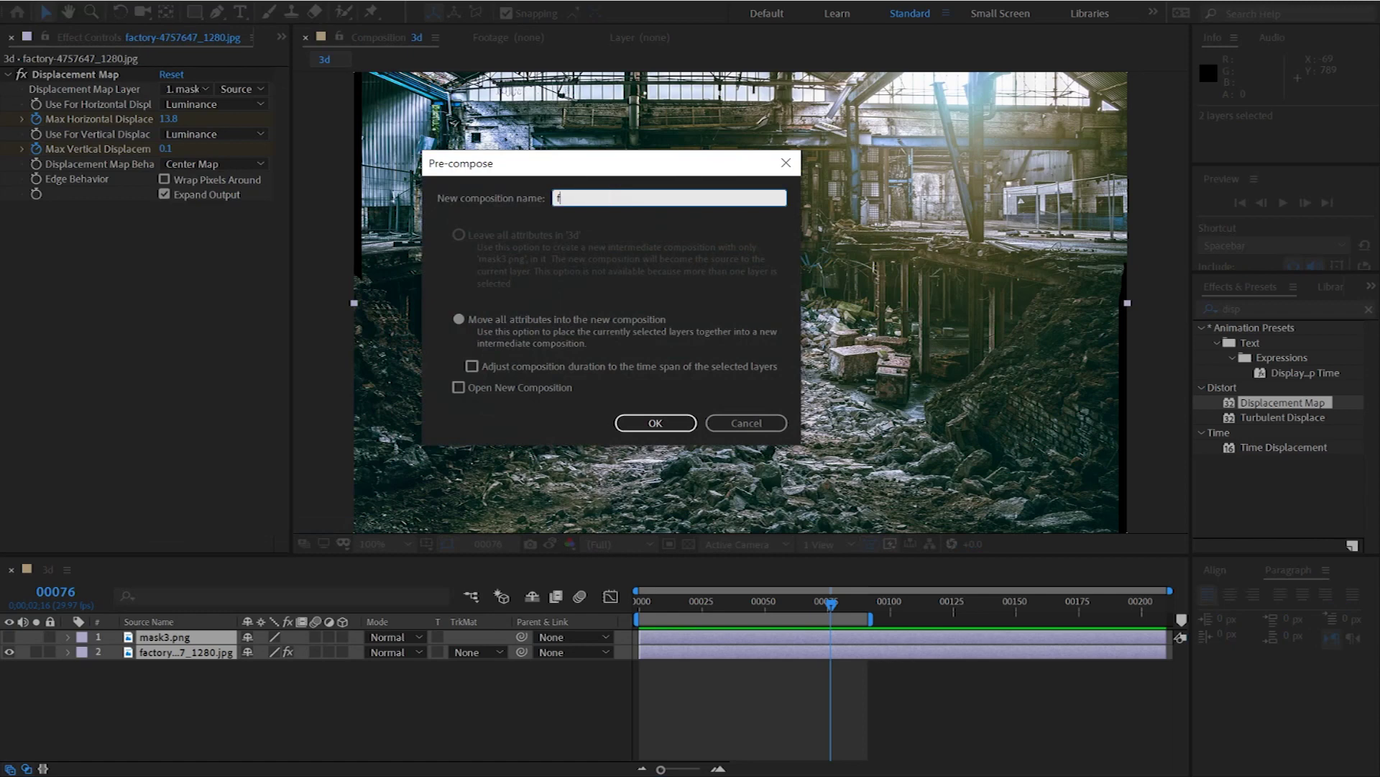
type("inal-3d")
key("Return")
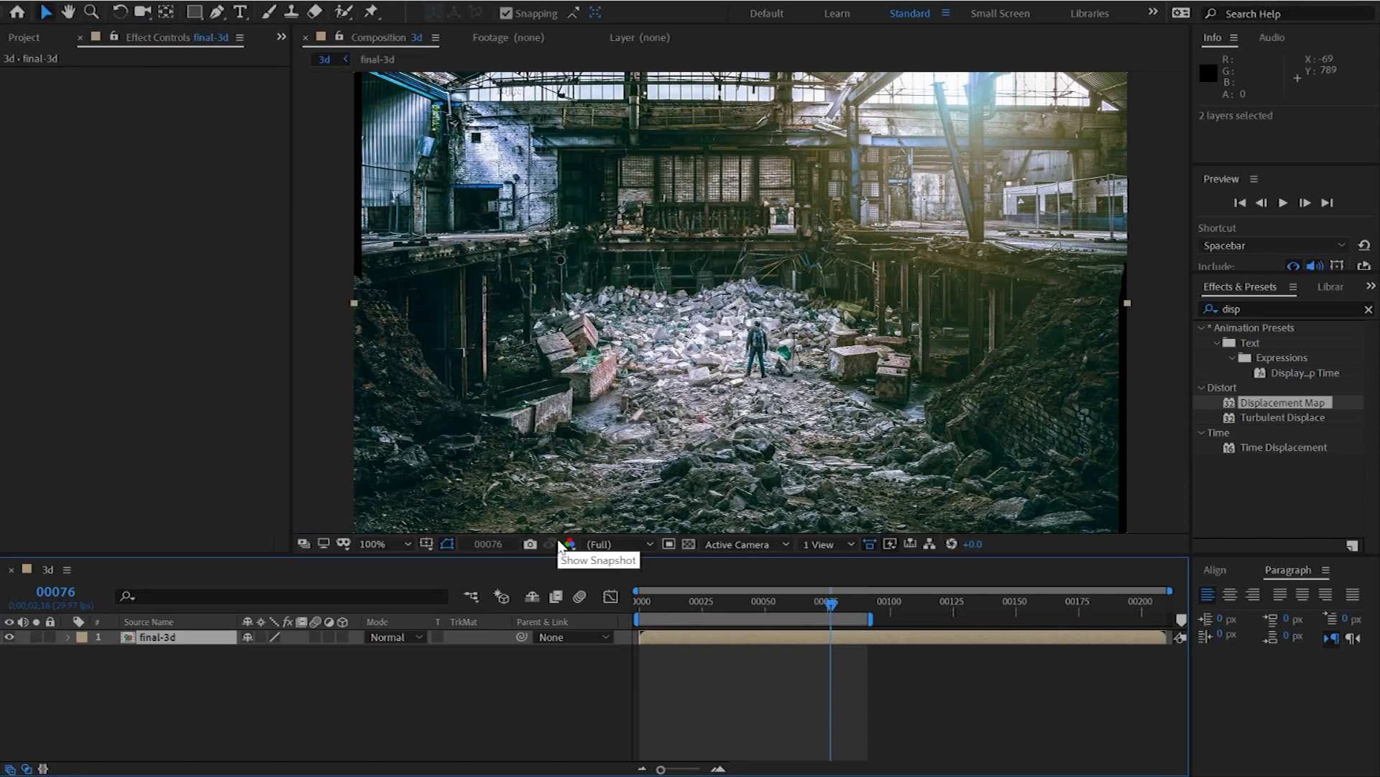
- Scale the final-3d layer up to about 113% so no edges show across the animation
left_click(745, 451)
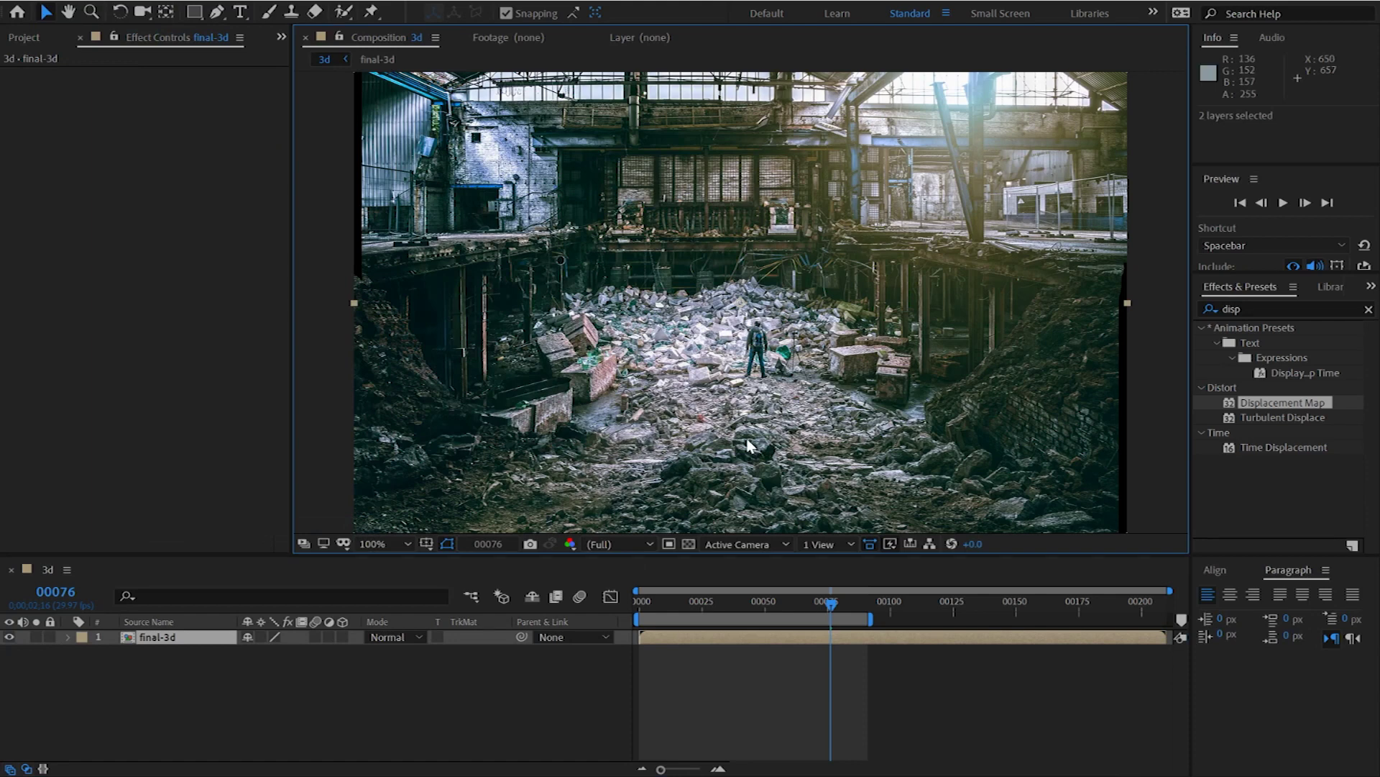
key("comma")
key("comma")
left_click_drag(935, 431, 947, 440)
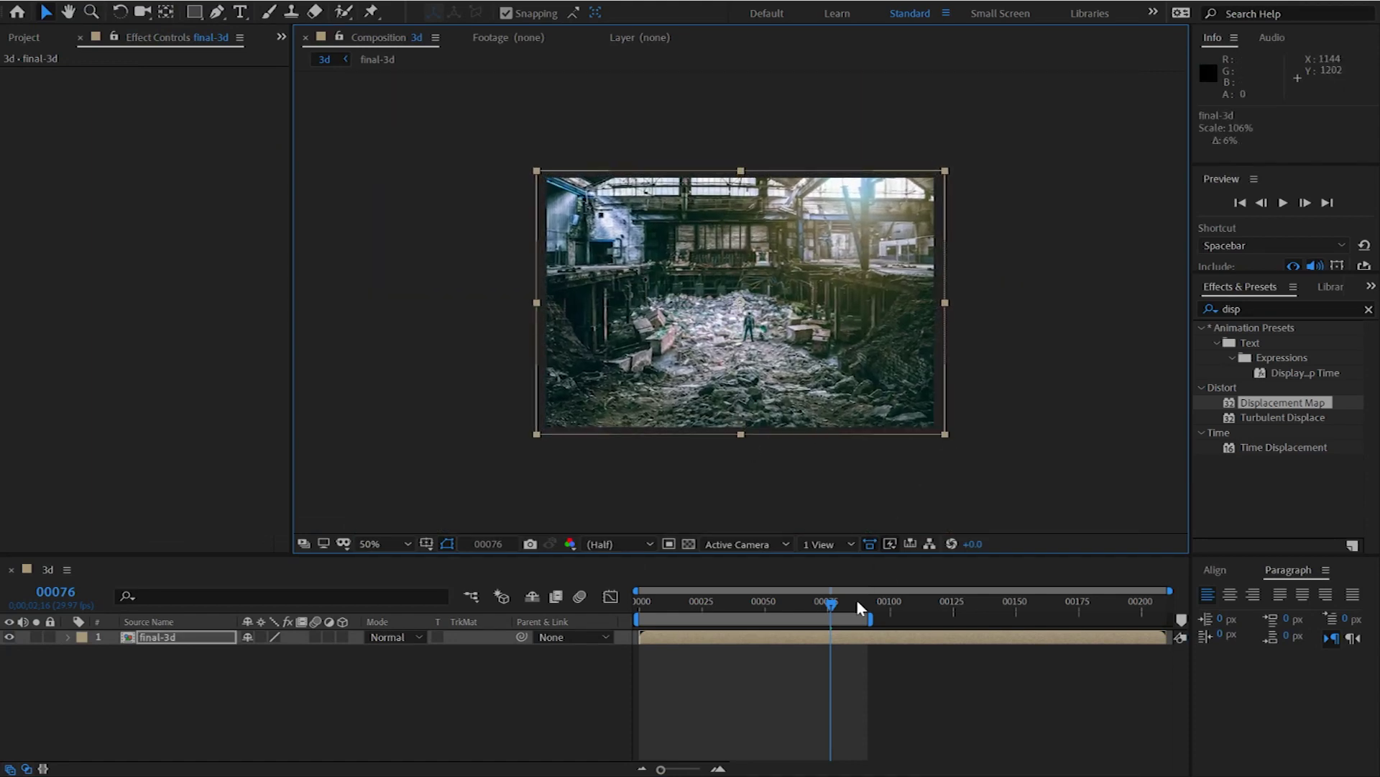
left_click_drag(835, 606, 558, 601)
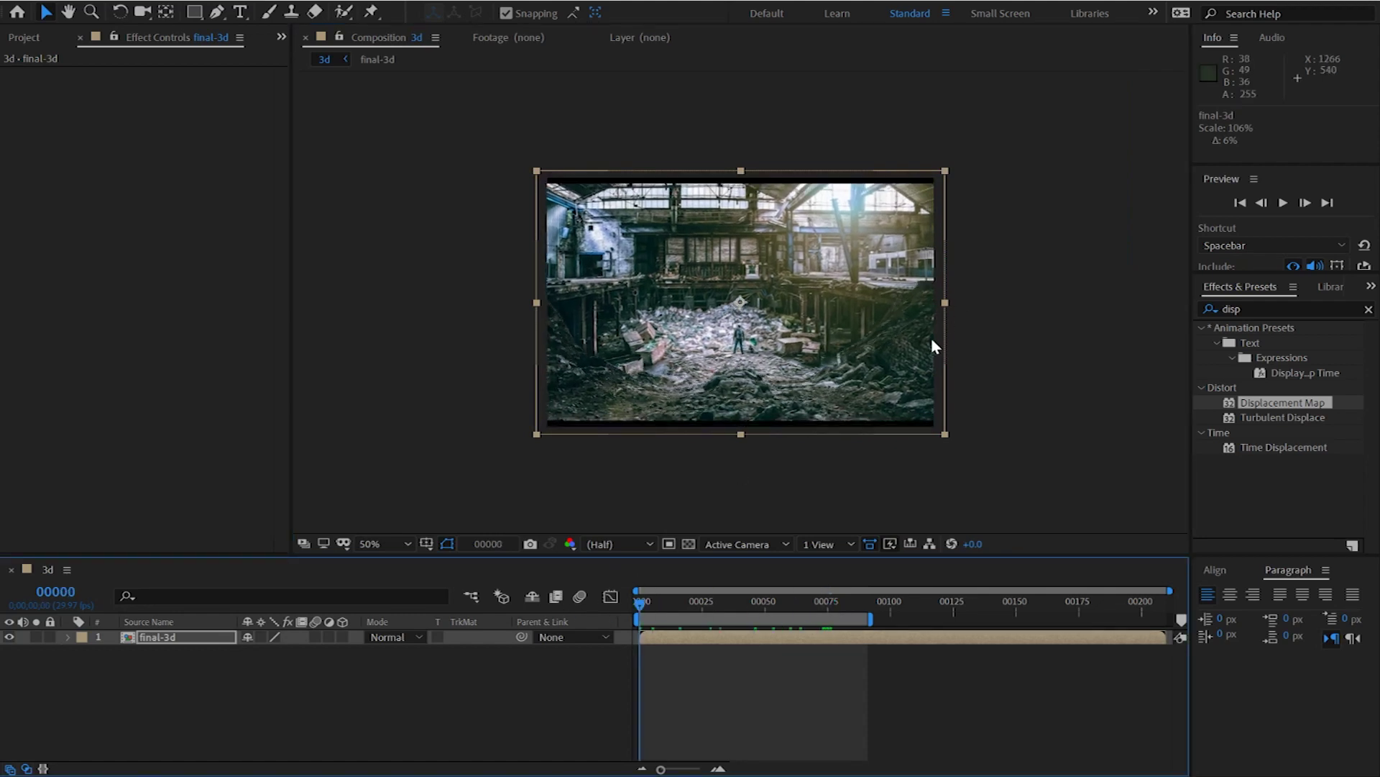
left_click_drag(948, 436, 955, 443)
mouse_move(640, 607)
left_mouse_down()
mouse_move(869, 602)
mouse_move(639, 602)
left_mouse_up()
left_click(709, 479)
left_click(702, 435)
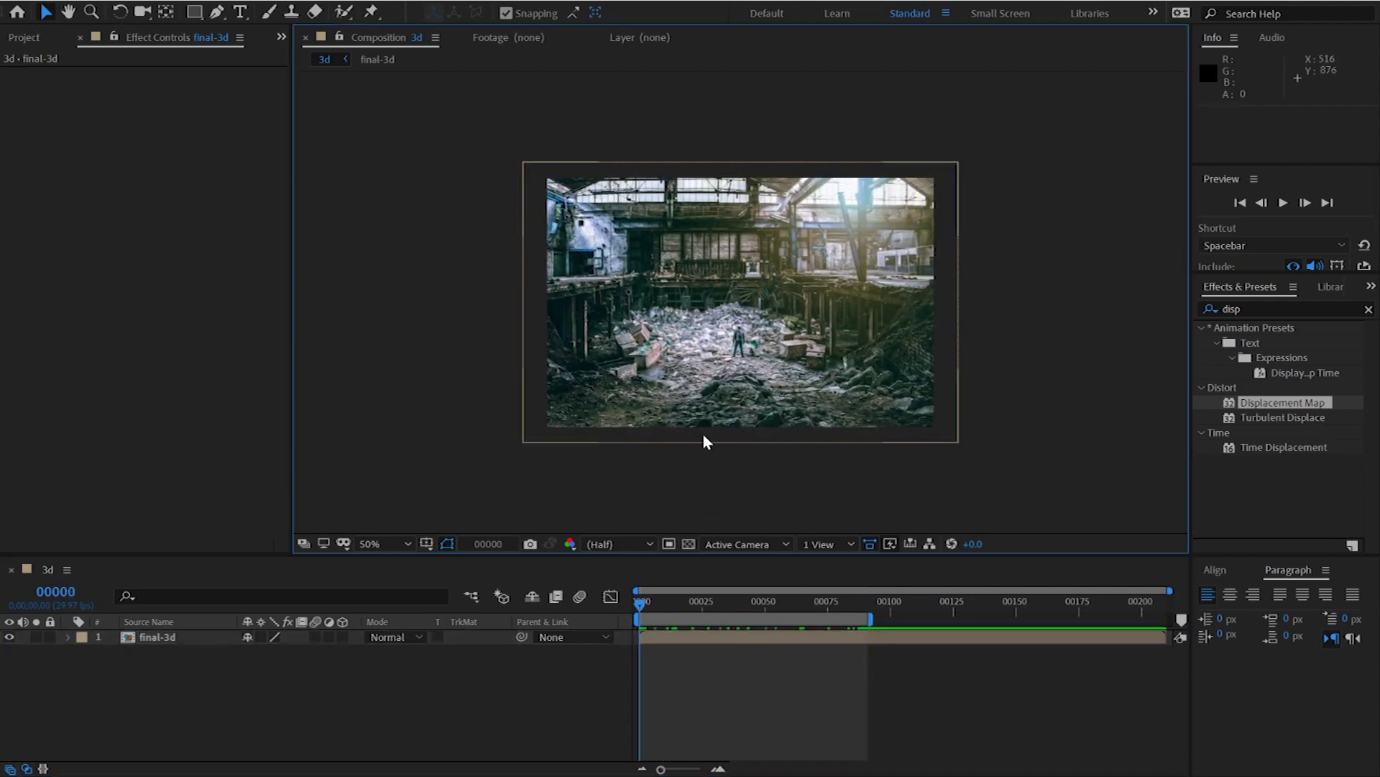
- Maximize the composition viewer and play back the finished parallax animation
scroll(709, 453, "up", 2)
key("grave")
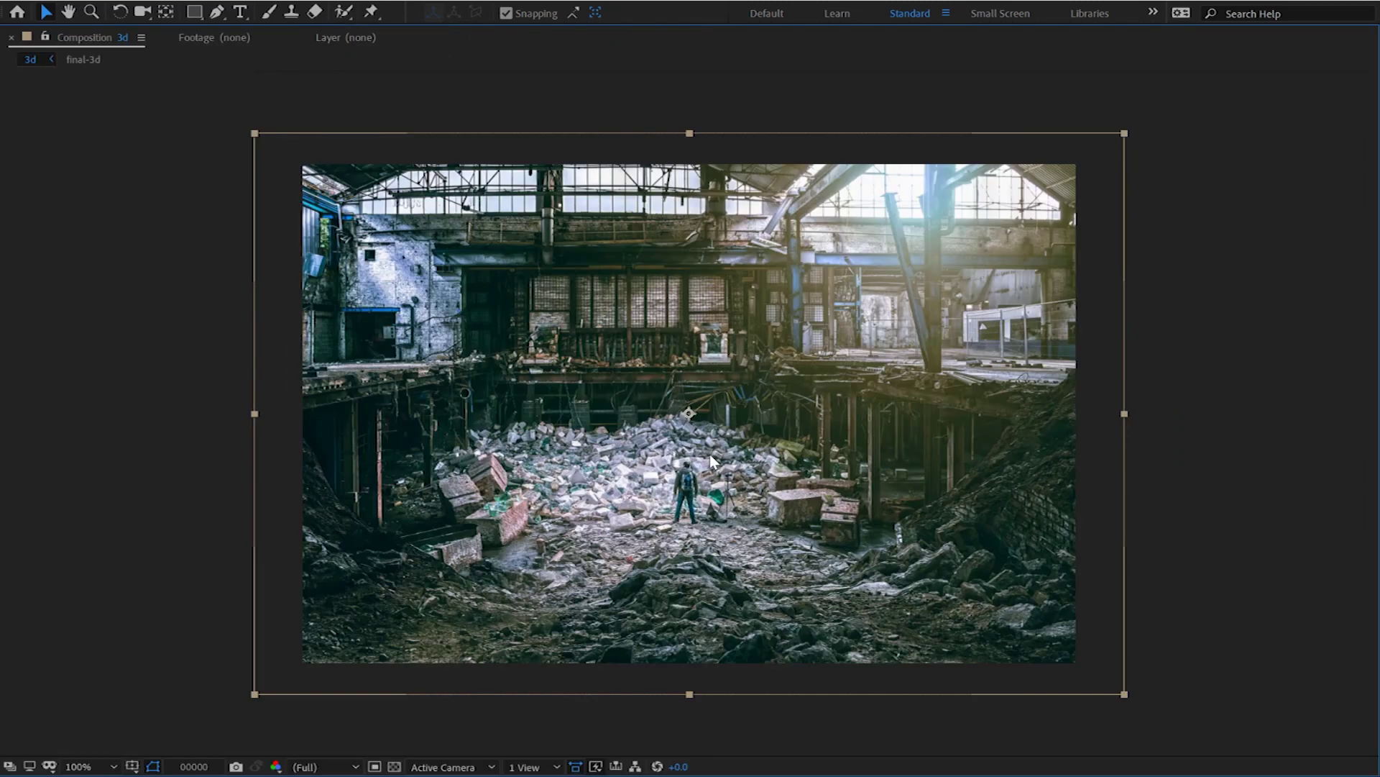
left_click(643, 724)
key("space")
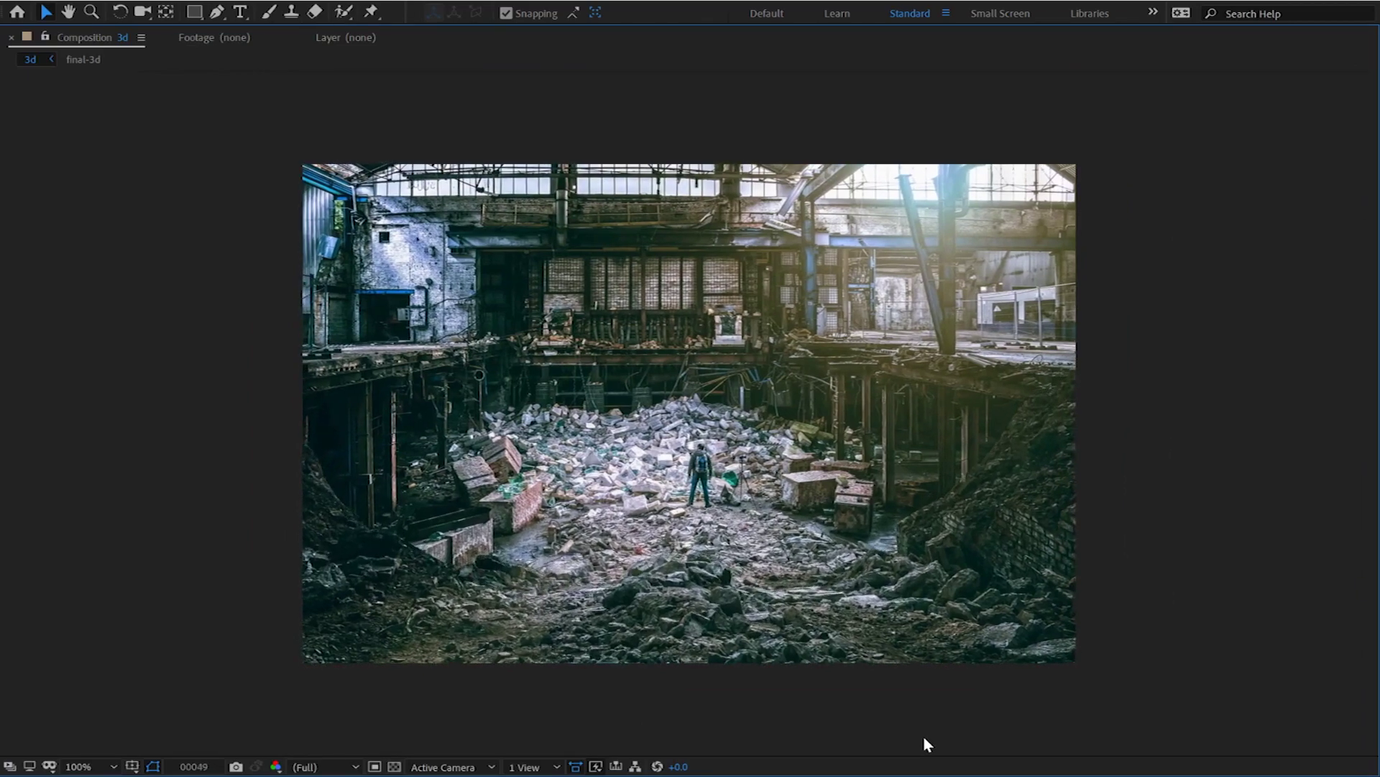